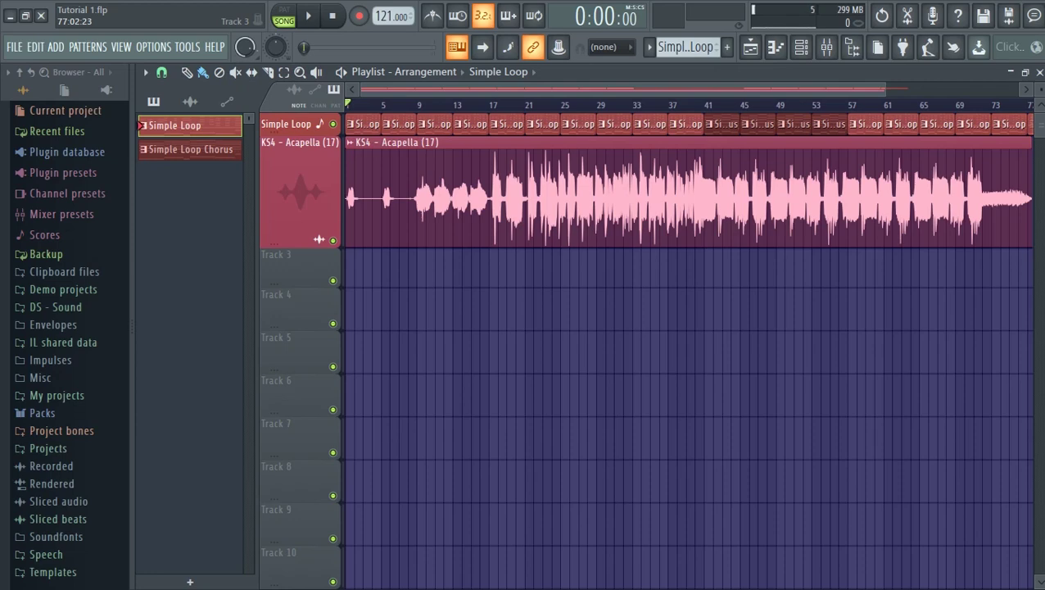
# Review the channel rack and the mixer, and bring the full playlist back into view
pyautogui.click(803, 46)
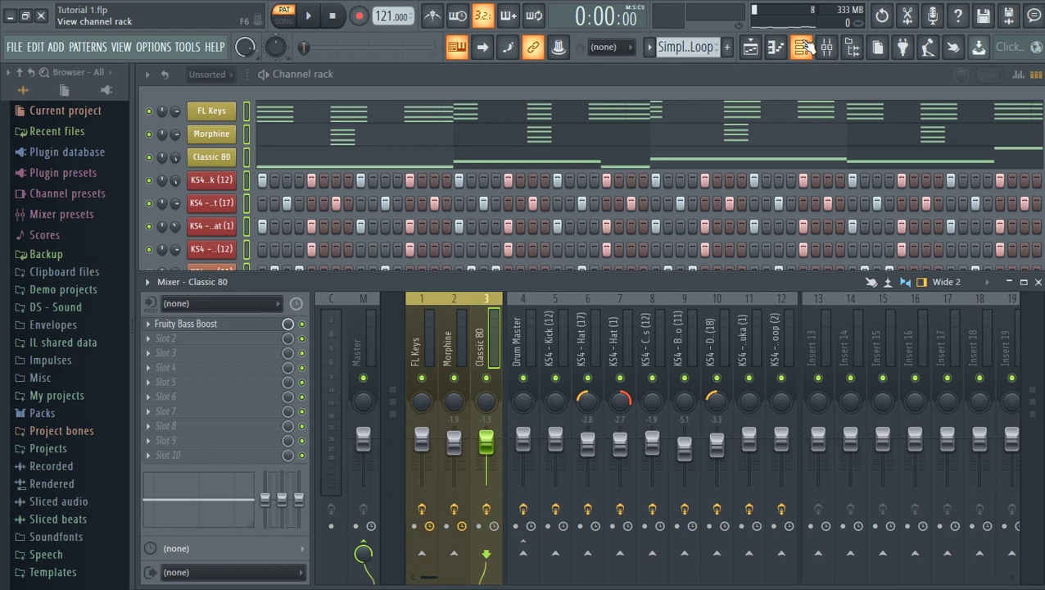
pyautogui.click(803, 47)
pyautogui.click(804, 47)
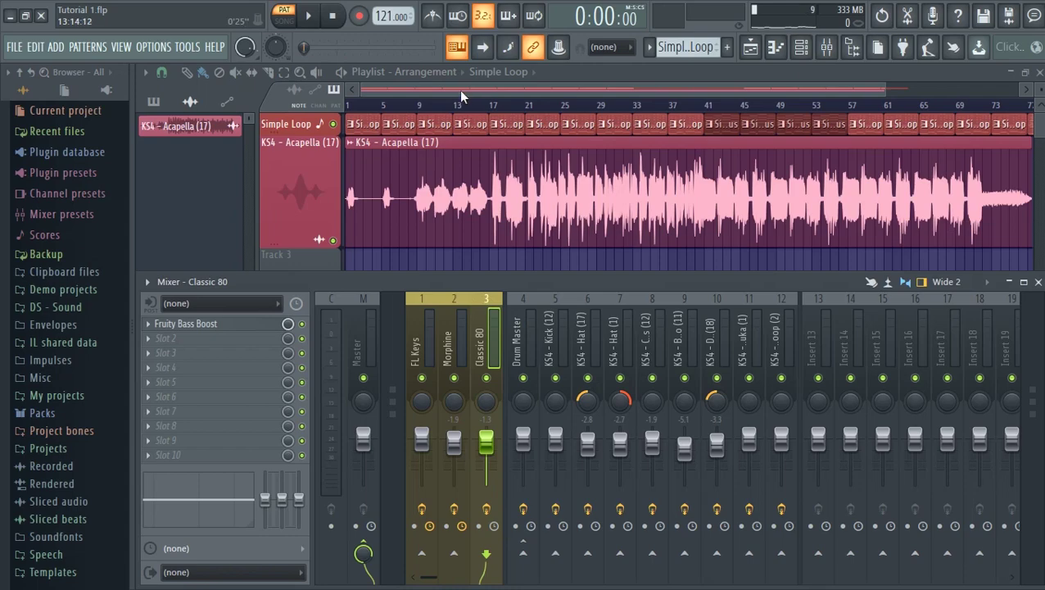
pyautogui.press('F9')
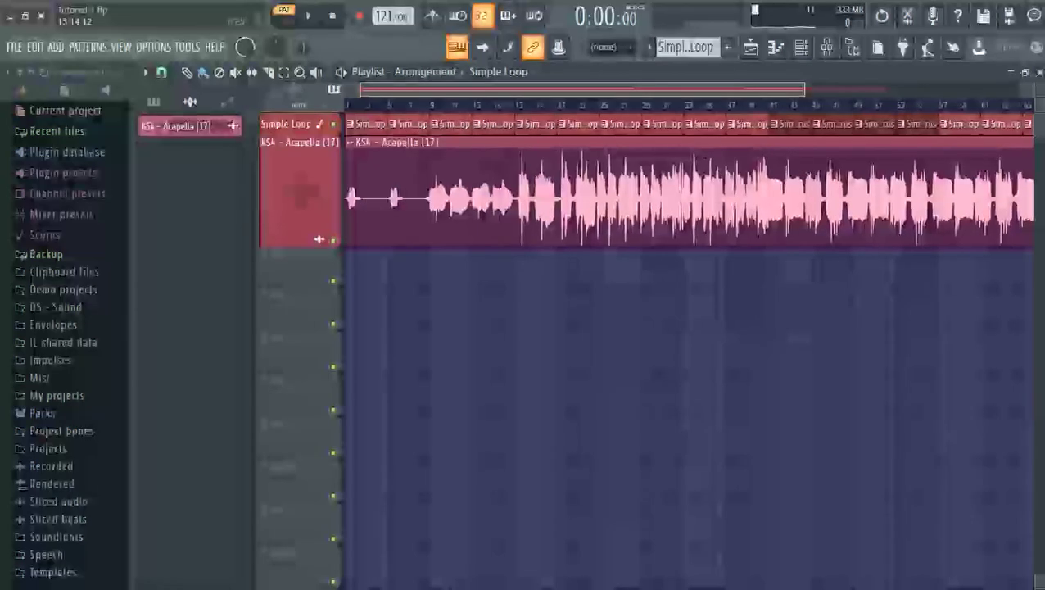
# Play the arrangement from the start, skip ahead to about bar 18 and stop after listening to the vocal
pyautogui.click(371, 105)
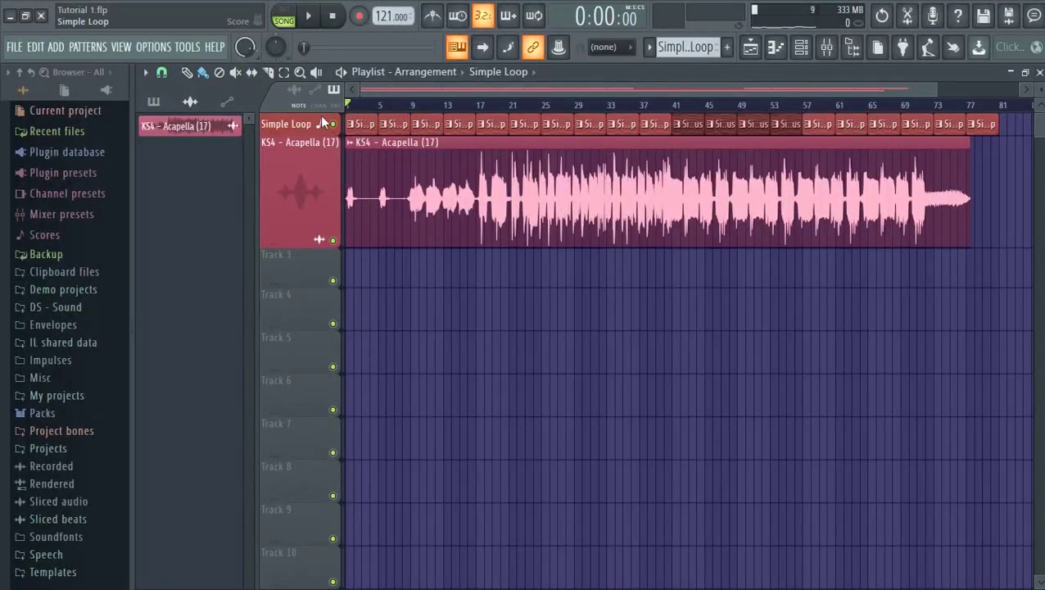
pyautogui.press('space')
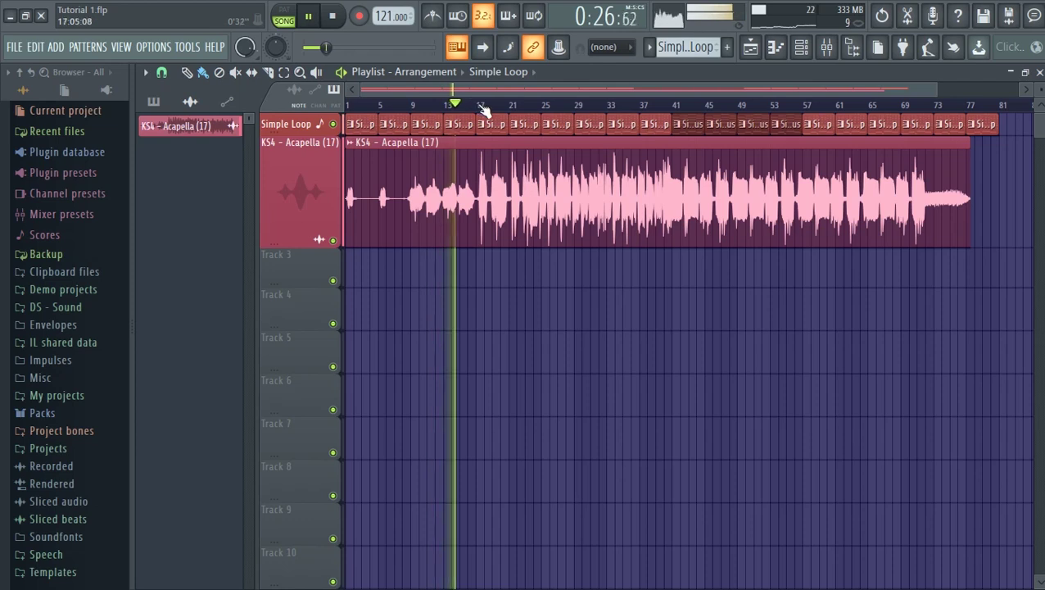
pyautogui.moveTo(462, 106); pyautogui.dragTo(496, 109)
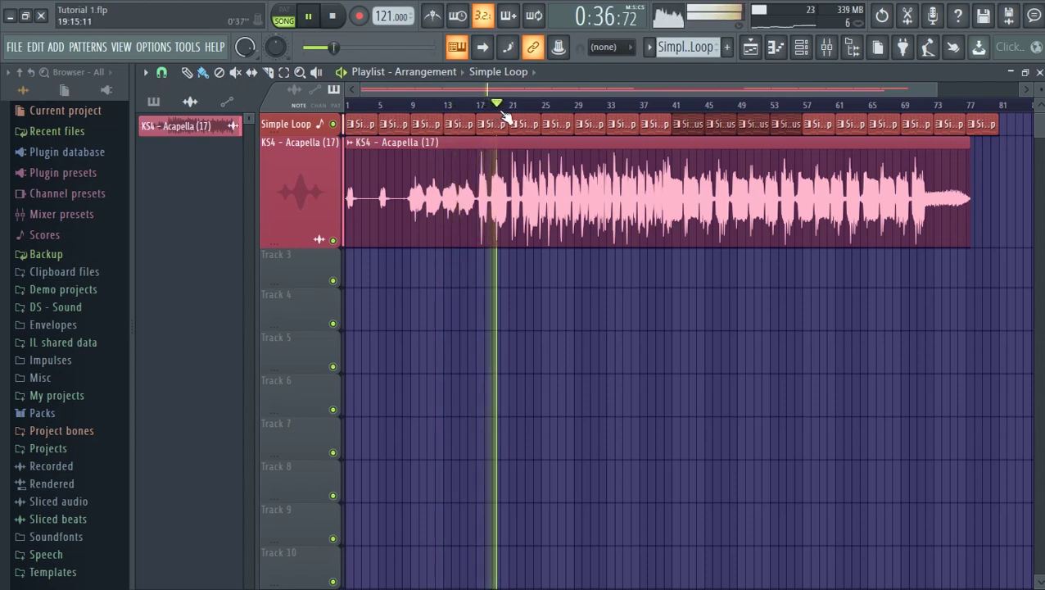
pyautogui.press('space')
# Open the KS4 - Acapella (17) clip's channel settings and route it to mixer track 13
pyautogui.press('F9')
pyautogui.press('F9')
pyautogui.doubleClick(606, 181)
pyautogui.moveTo(584, 281); pyautogui.dragTo(578, 306)
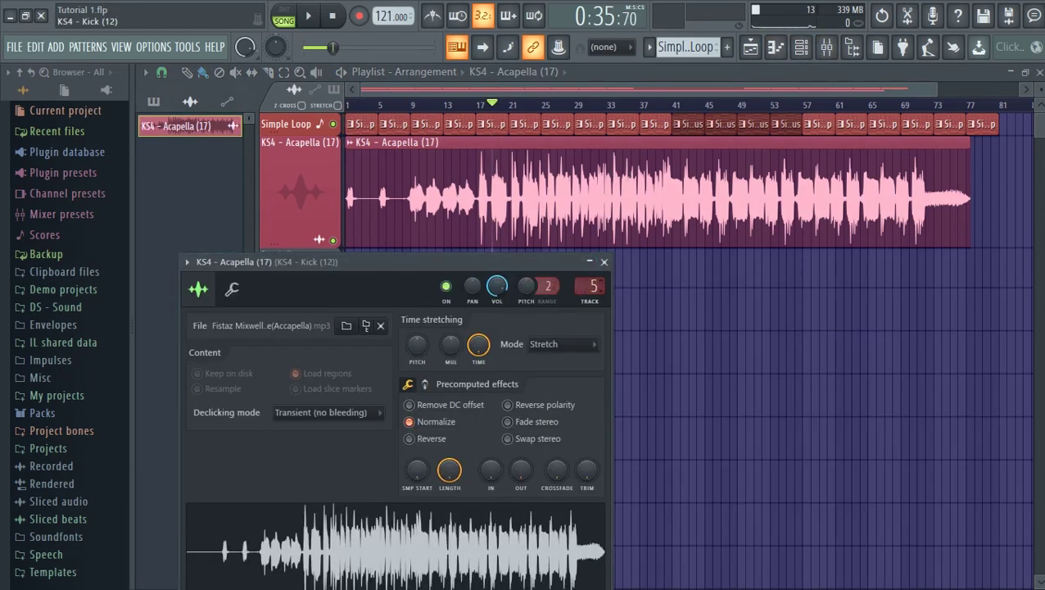
pyautogui.click(590, 303)
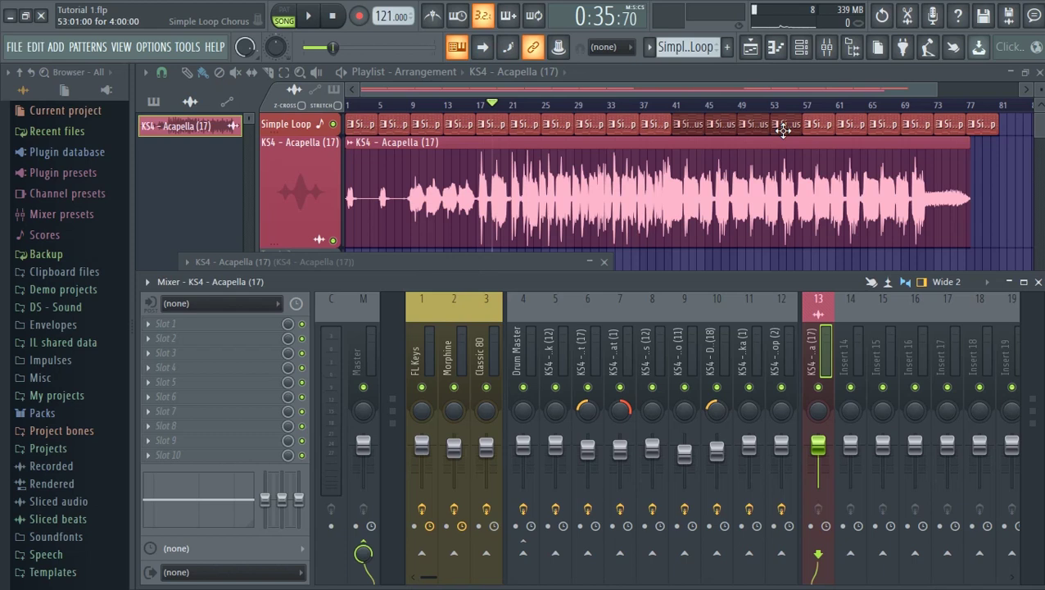
# Load Fruity Parametric EQ 2 into slot 1 of the acapella's mixer track with the 20Hz + 18kHz cut preset
pyautogui.click(212, 324)
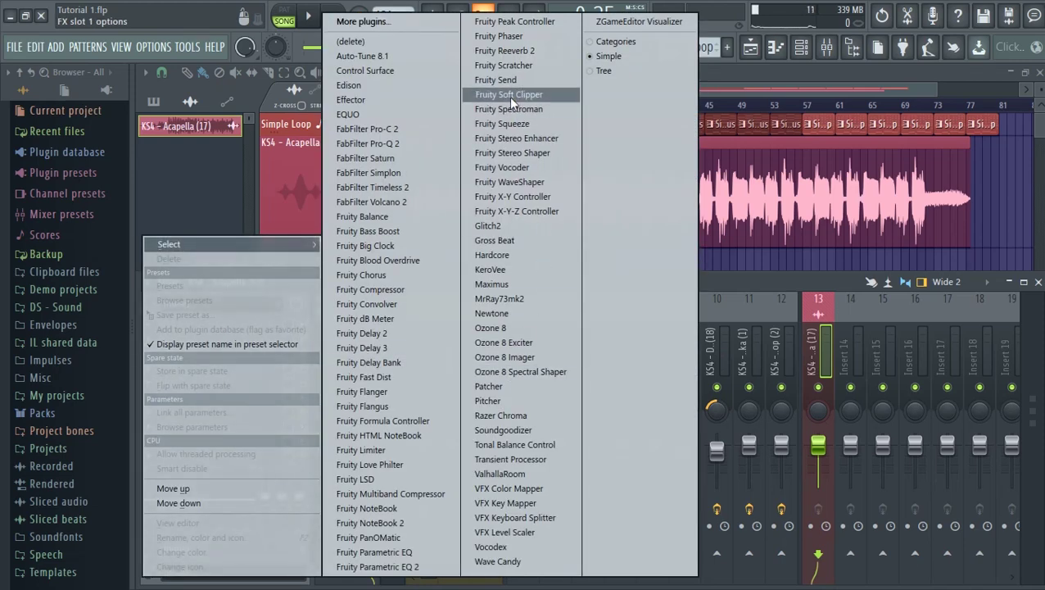
pyautogui.click(385, 566)
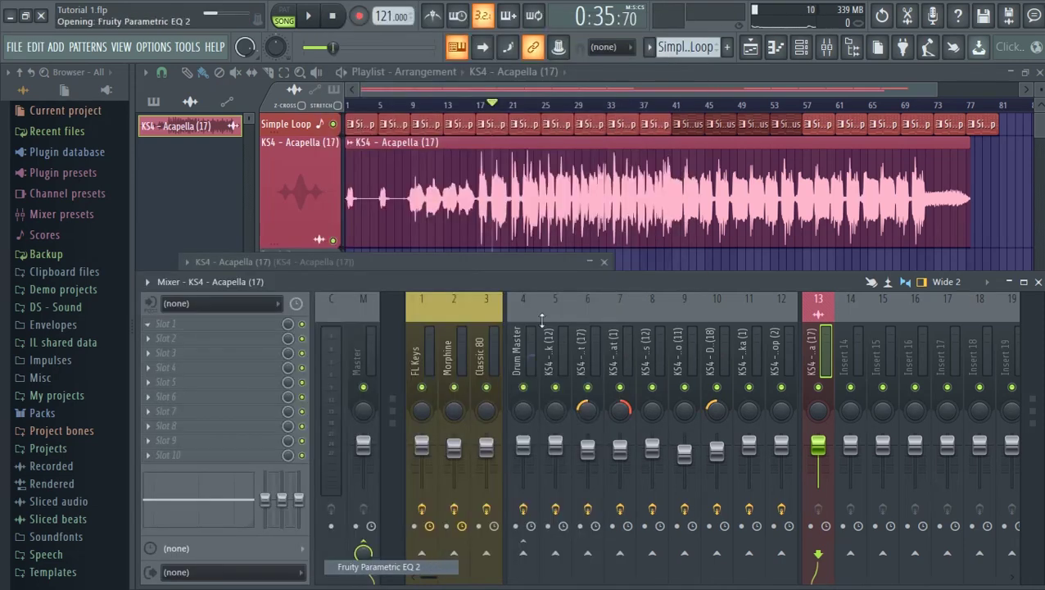
pyautogui.click(688, 159)
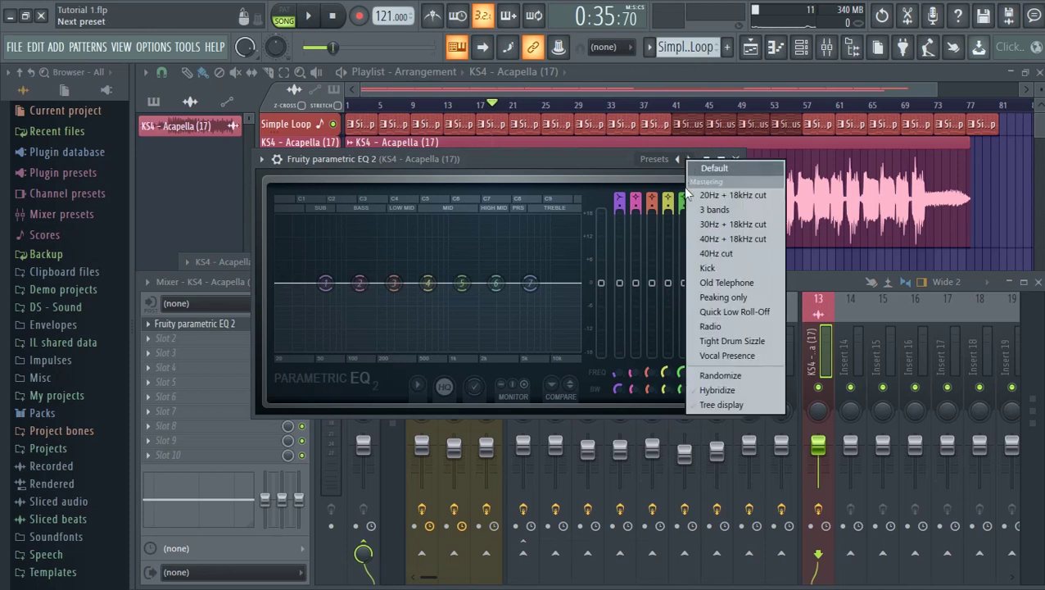
pyautogui.click(696, 197)
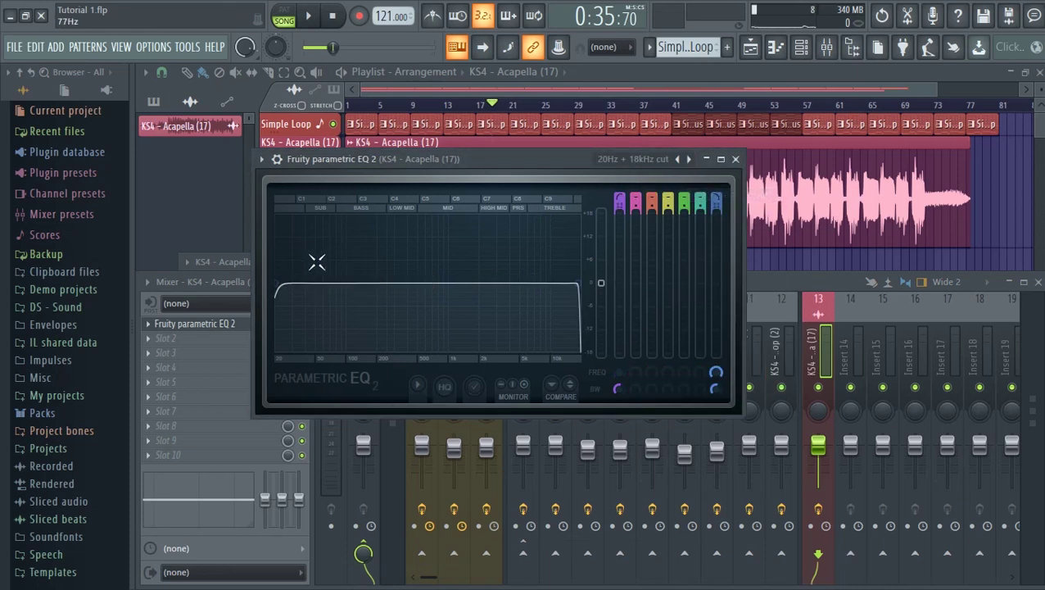
# Try raising the EQ's low-frequency cut in stages to above 200 Hz while auditioning the vocal
pyautogui.moveTo(276, 283); pyautogui.dragTo(362, 286)
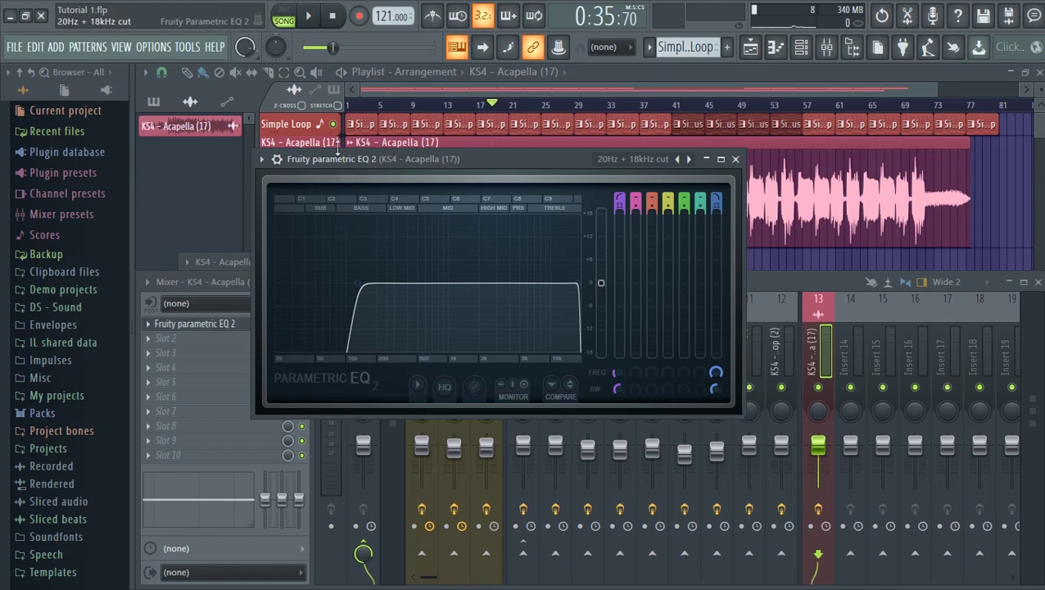
pyautogui.click(320, 23)
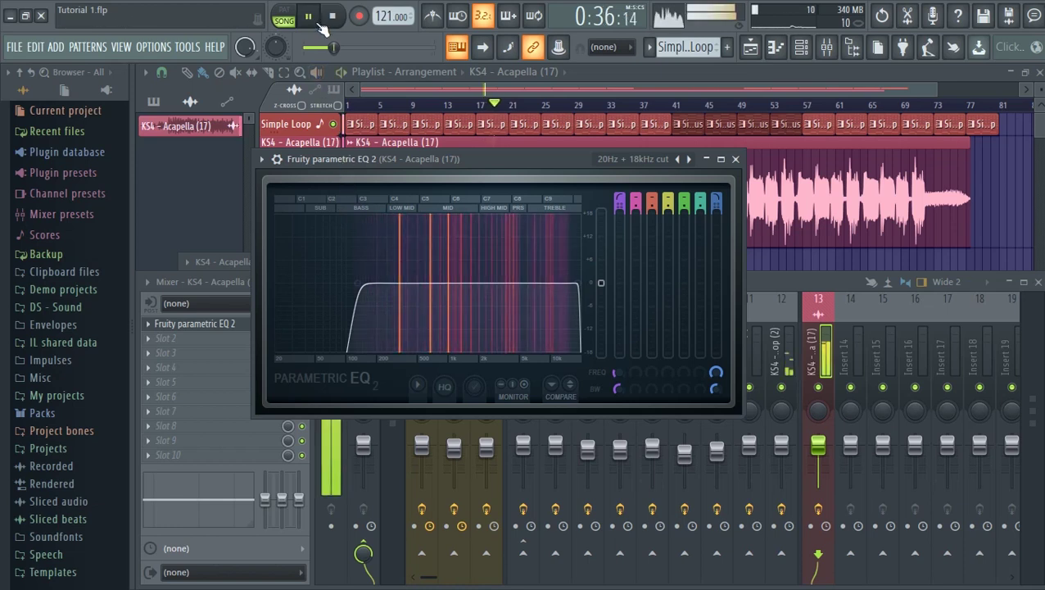
pyautogui.moveTo(368, 281); pyautogui.dragTo(409, 284)
pyautogui.click(331, 15)
pyautogui.click(308, 15)
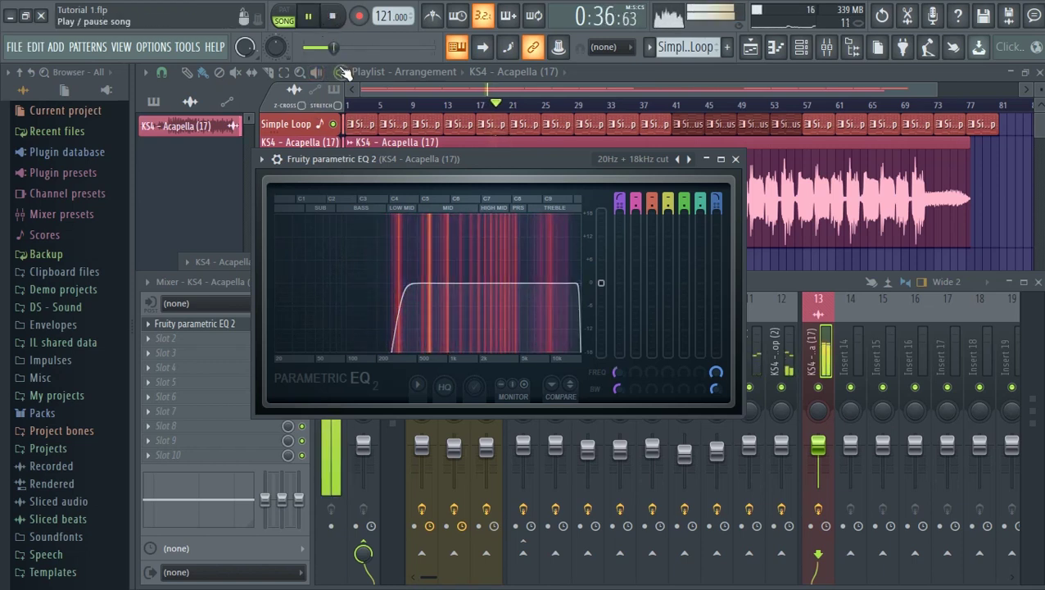
pyautogui.click(331, 15)
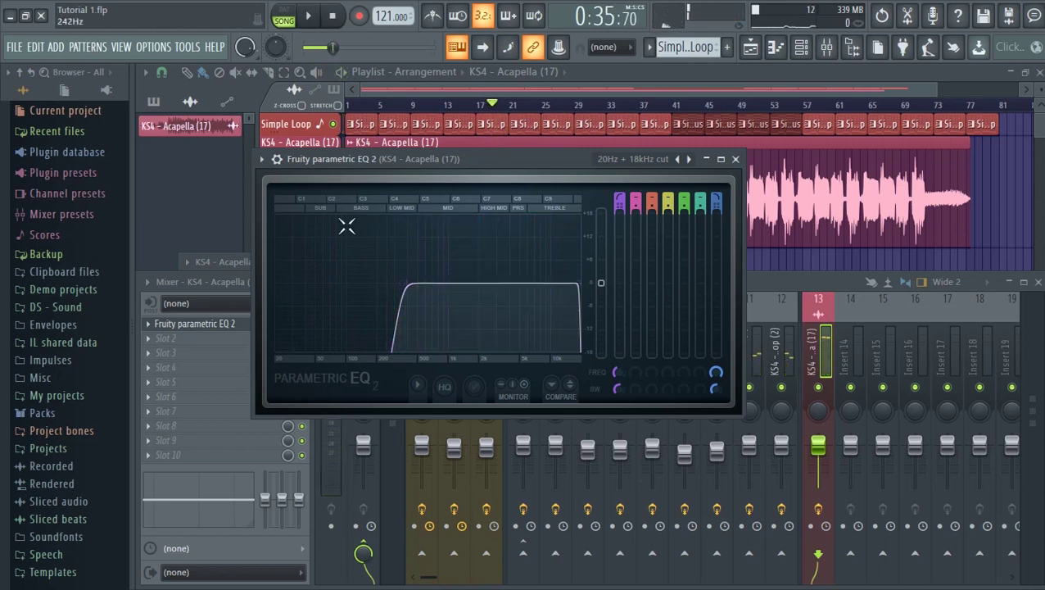
pyautogui.click(315, 15)
pyautogui.click(332, 16)
# Set the low-frequency cut just below 100 Hz, lower the high-frequency cut slightly while auditioning, and close the EQ
pyautogui.moveTo(401, 284); pyautogui.dragTo(343, 287)
pyautogui.click(308, 16)
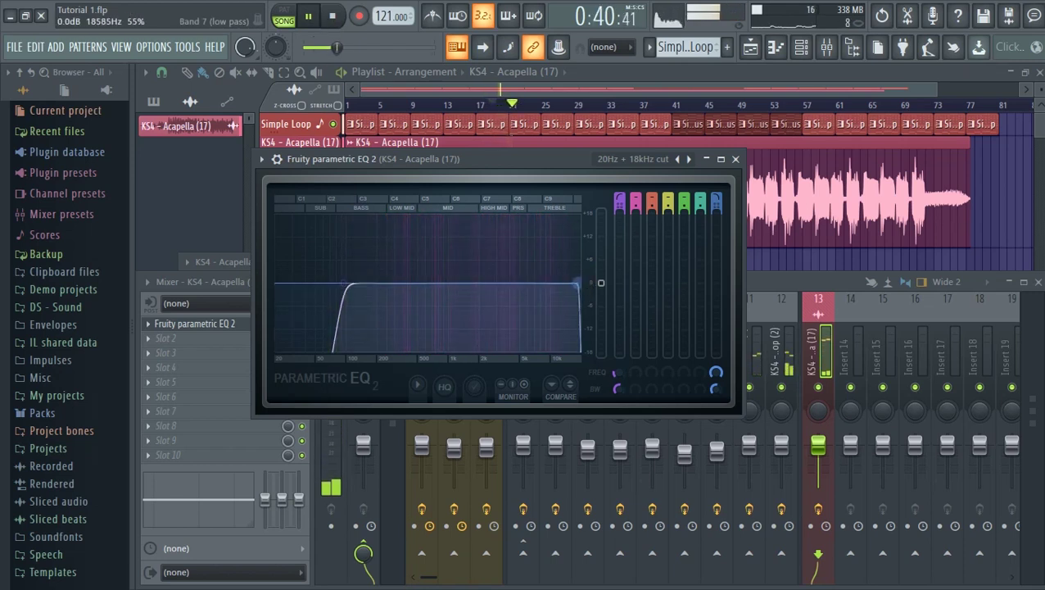
pyautogui.moveTo(583, 280); pyautogui.dragTo(574, 283)
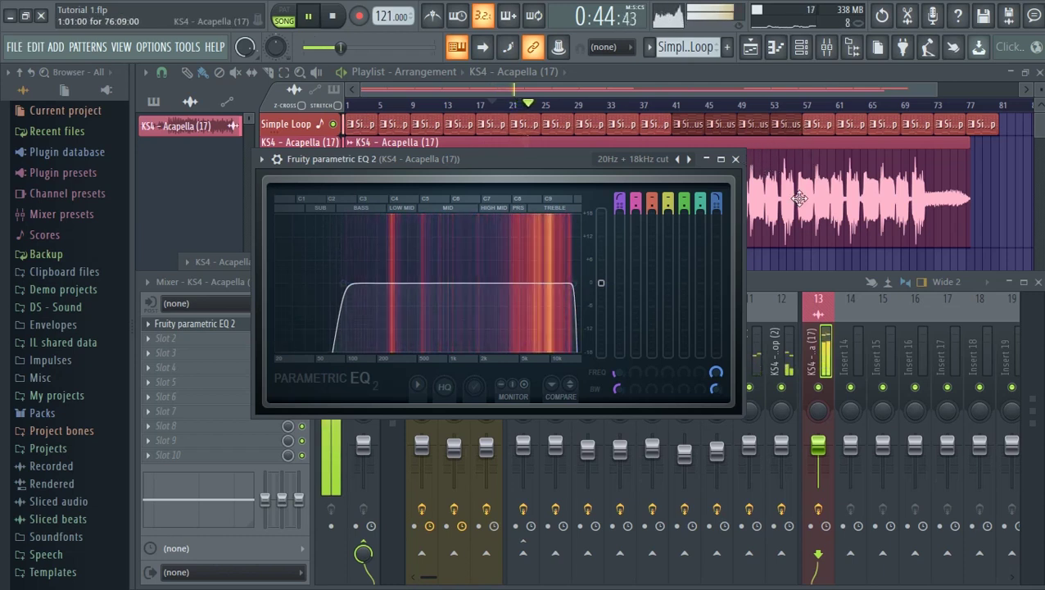
pyautogui.press('space')
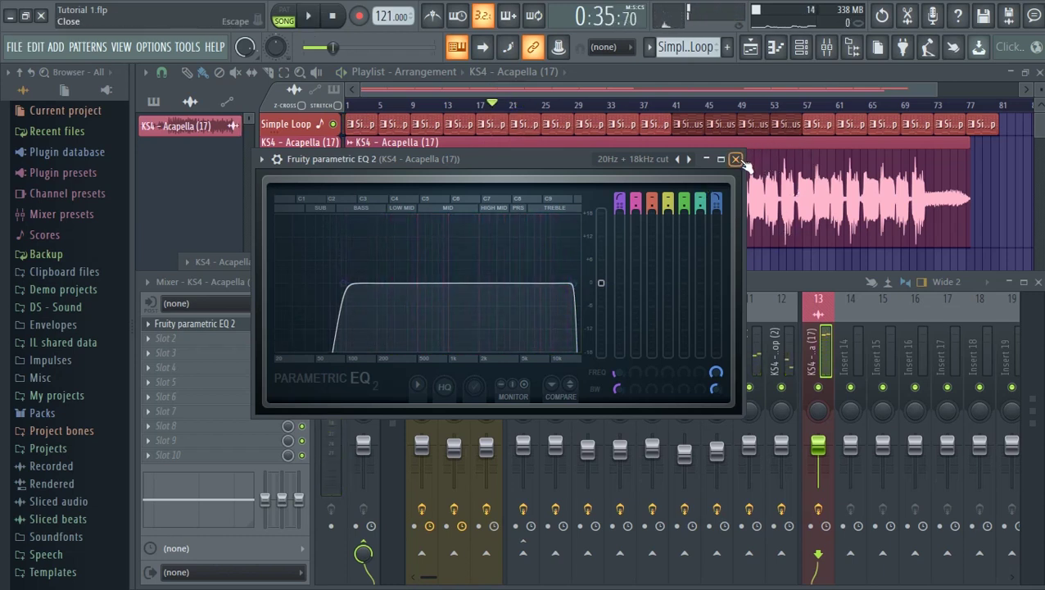
pyautogui.click(737, 158)
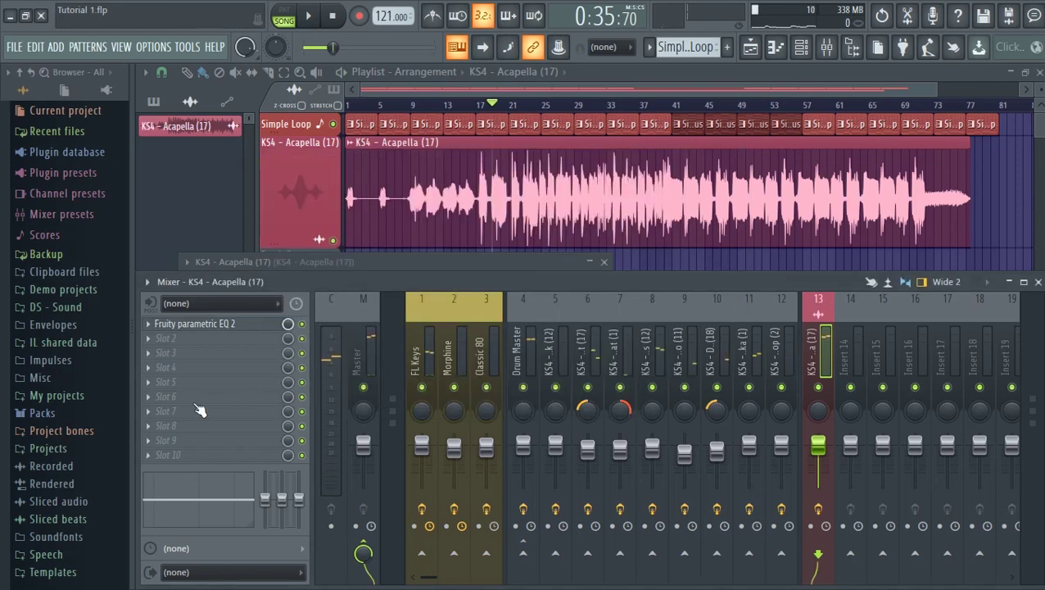
# Load a second Fruity Parametric EQ 2 into slot 2 and play the vocal to examine its harsh treble frequencies
pyautogui.click(208, 343)
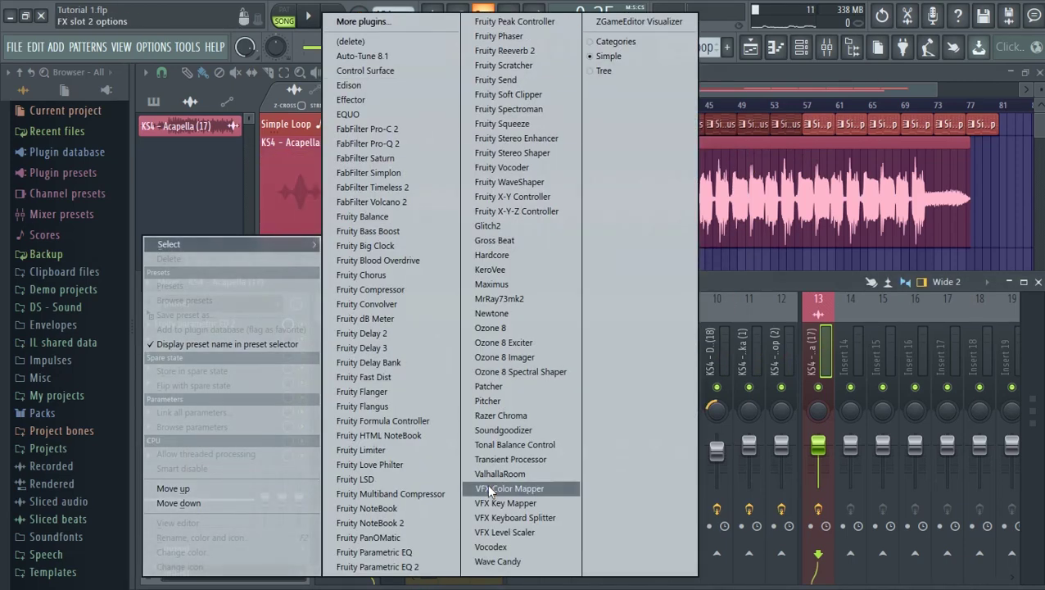
pyautogui.click(375, 566)
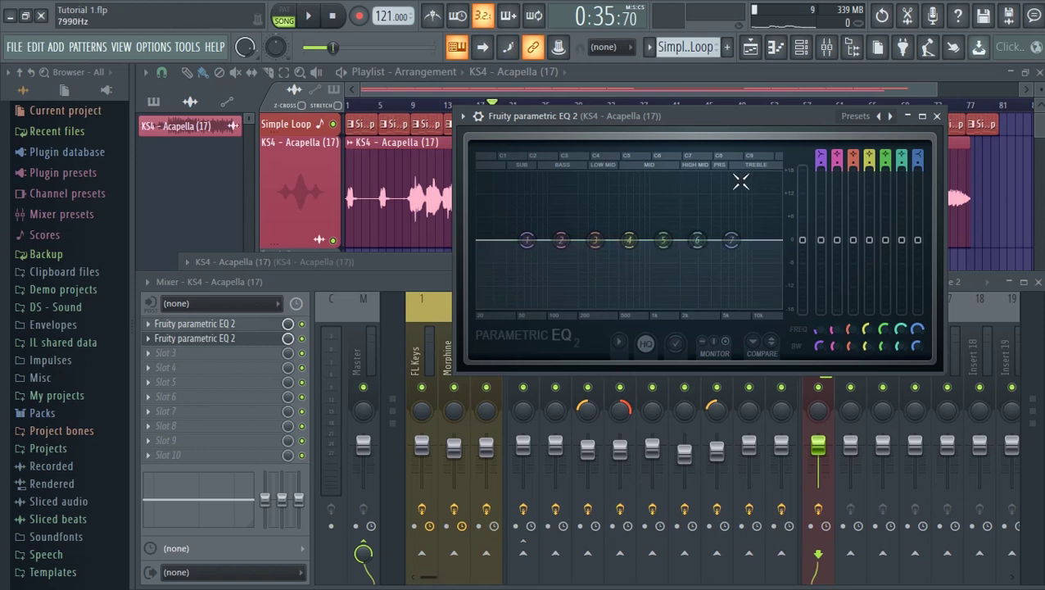
pyautogui.press('space')
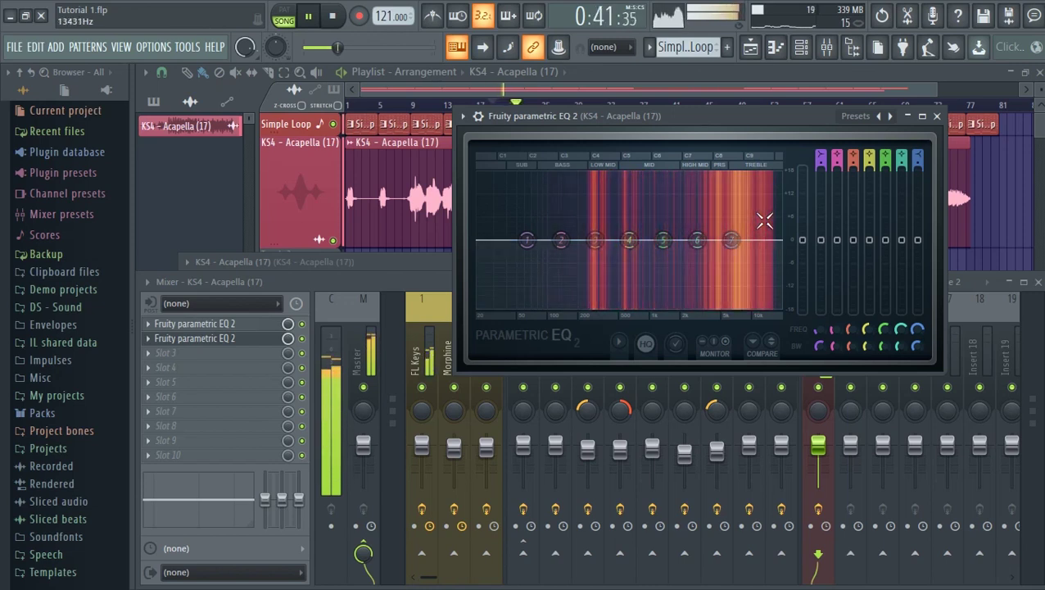
pyautogui.press('space')
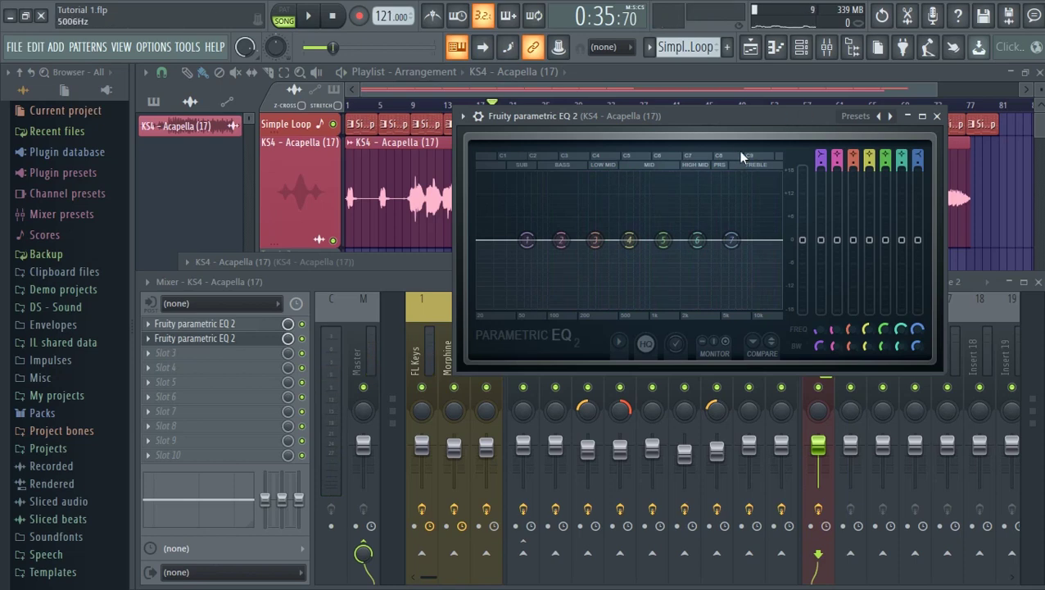
# Move band 7 higher, shape band 6 into a -5.1 dB cut at 5397 Hz with 19% bandwidth, and audition it
pyautogui.moveTo(738, 115); pyautogui.dragTo(466, 198)
pyautogui.moveTo(447, 321); pyautogui.dragTo(475, 320)
pyautogui.moveTo(408, 321); pyautogui.dragTo(434, 321)
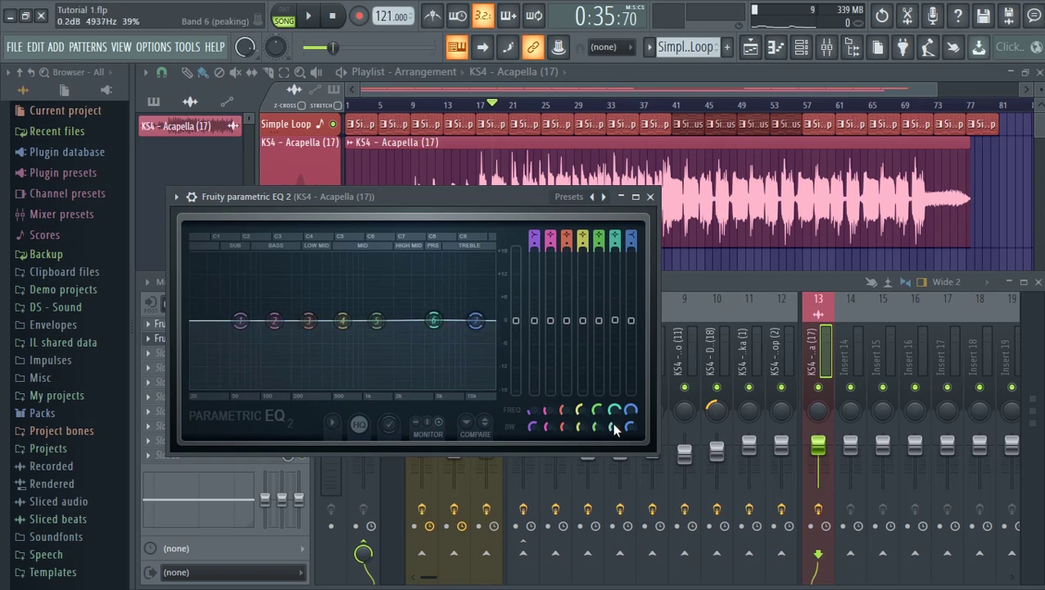
pyautogui.moveTo(615, 428); pyautogui.dragTo(616, 432)
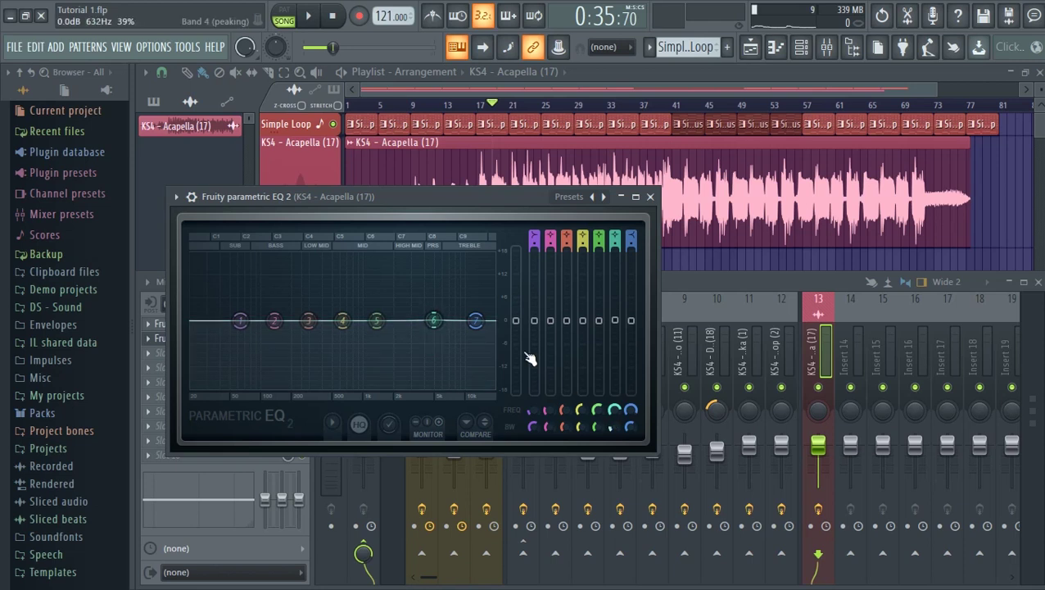
pyautogui.moveTo(434, 320); pyautogui.dragTo(438, 339)
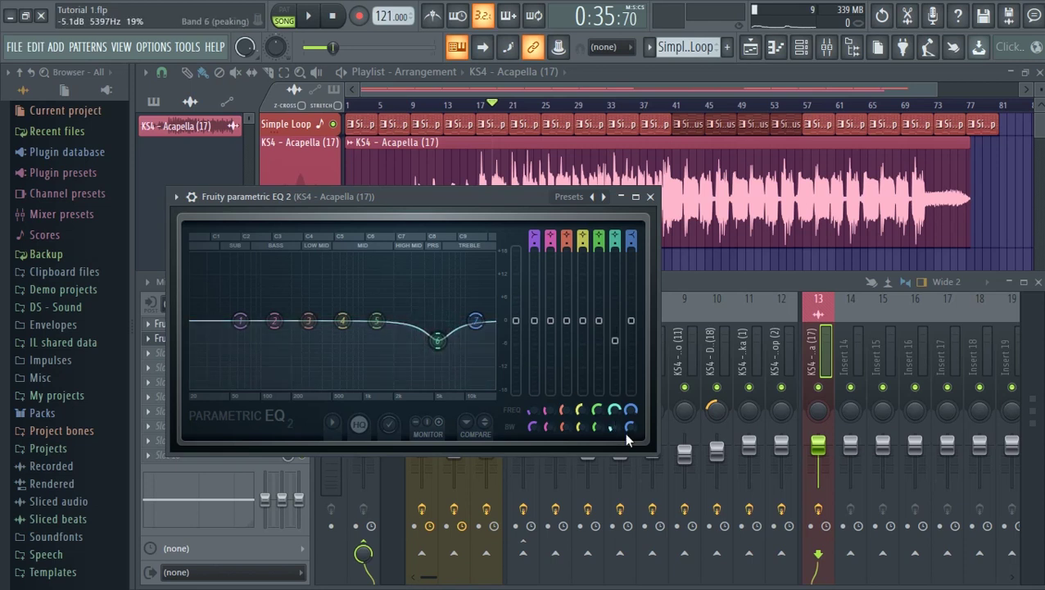
pyautogui.press('space')
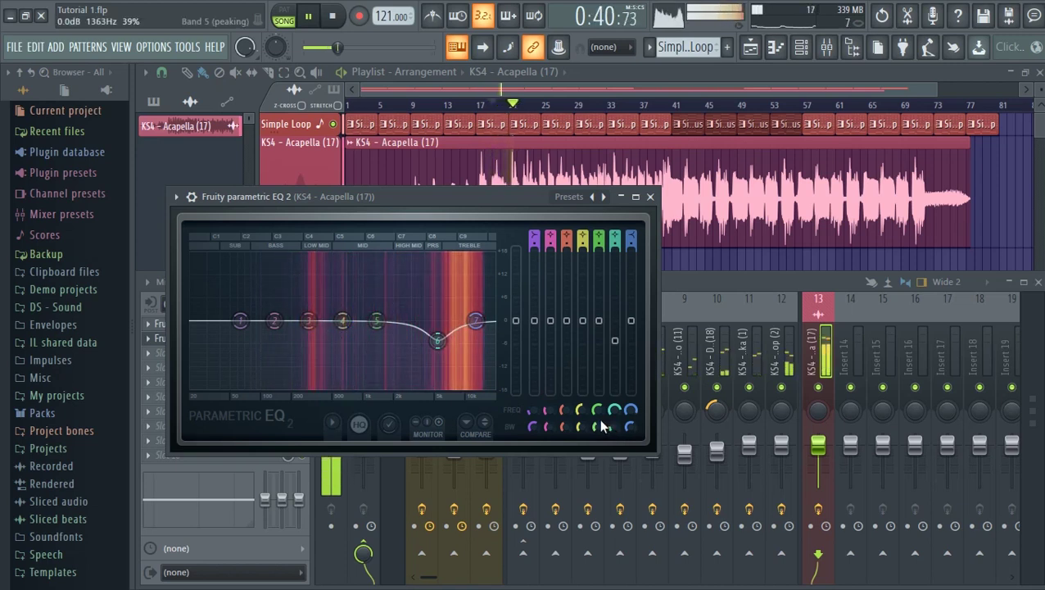
pyautogui.press('space')
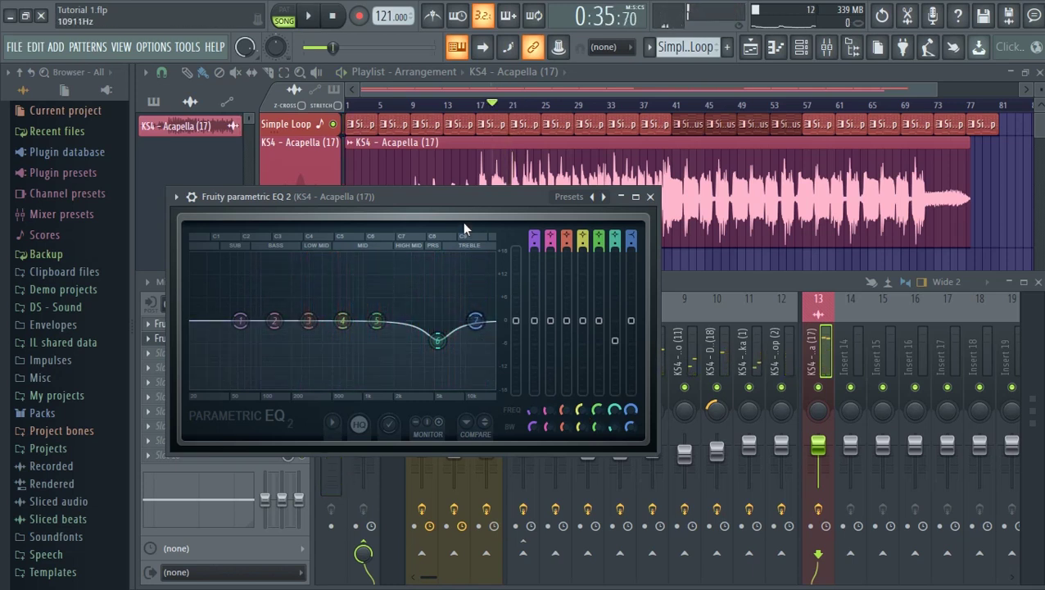
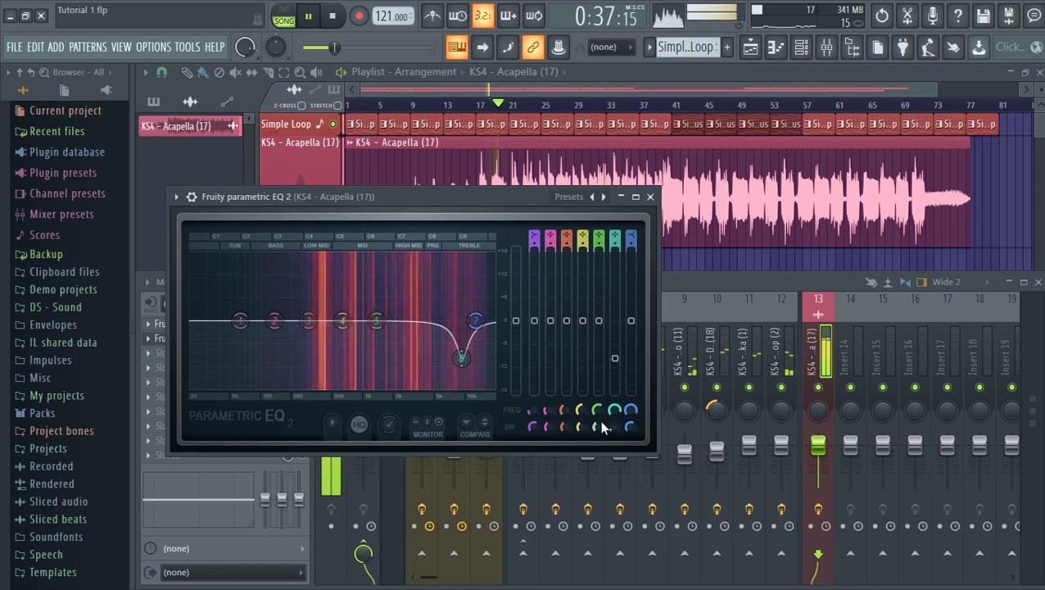
# Refine the treble during playback: cut band 6 by about 10.7 dB near 9 kHz and place band 7 near 16 kHz at roughly 0 dB
pyautogui.moveTo(461, 357)
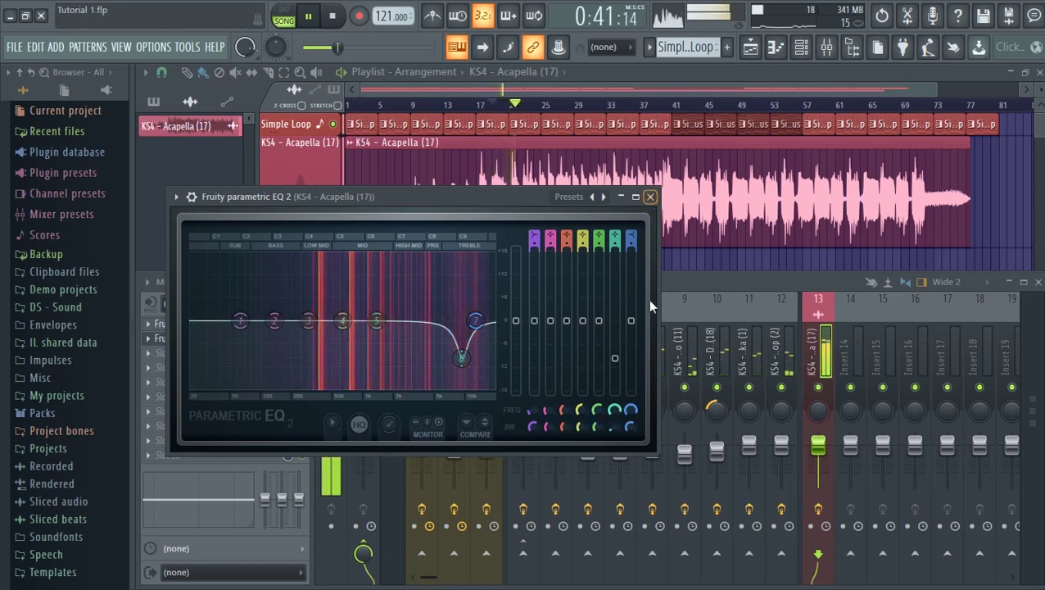
pyautogui.moveTo(476, 321)
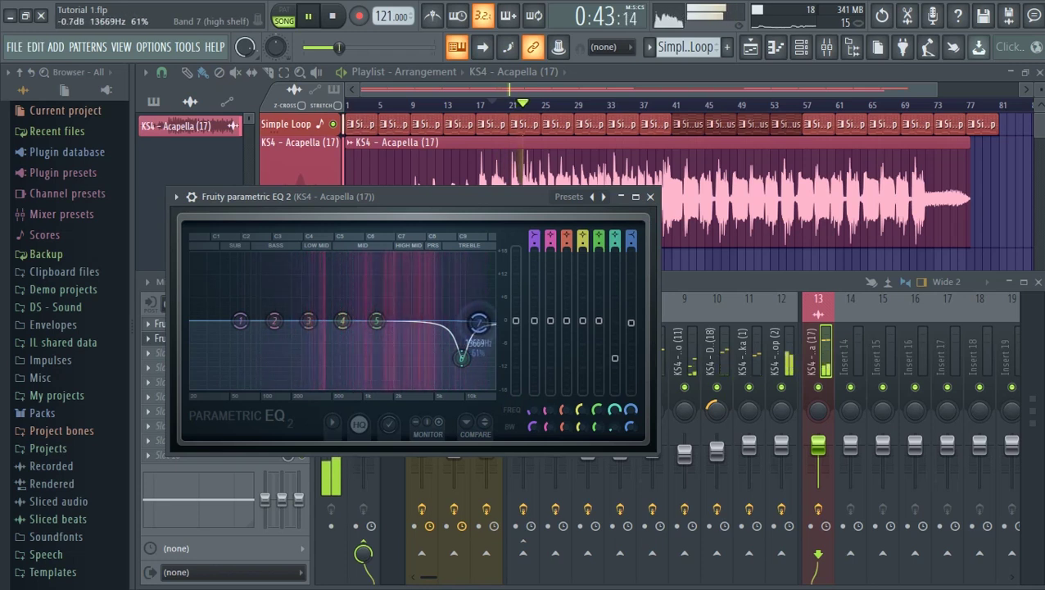
pyautogui.moveTo(461, 358); pyautogui.dragTo(463, 361)
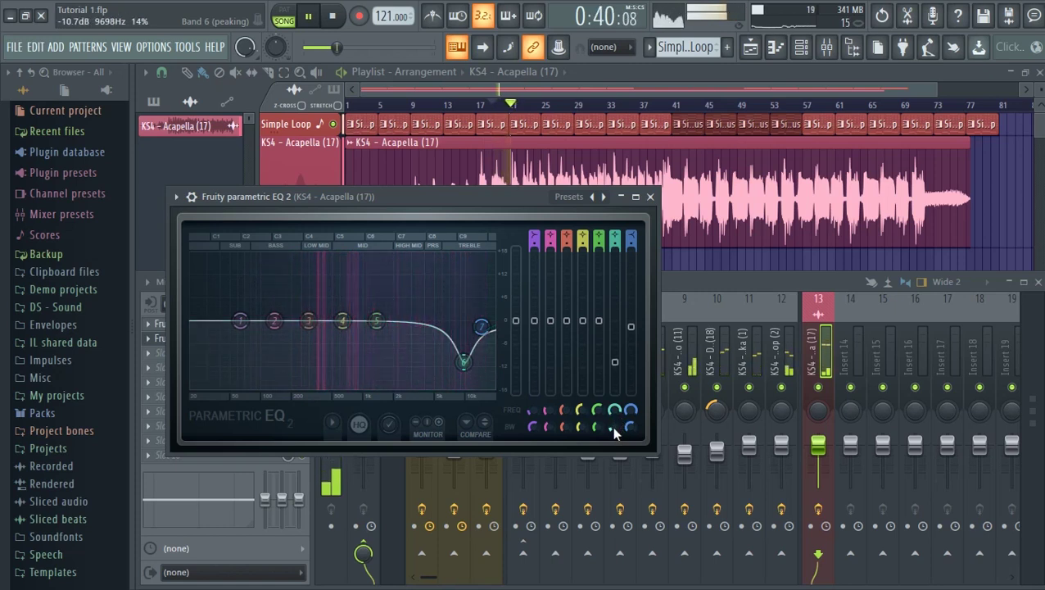
pyautogui.moveTo(463, 361); pyautogui.dragTo(460, 361)
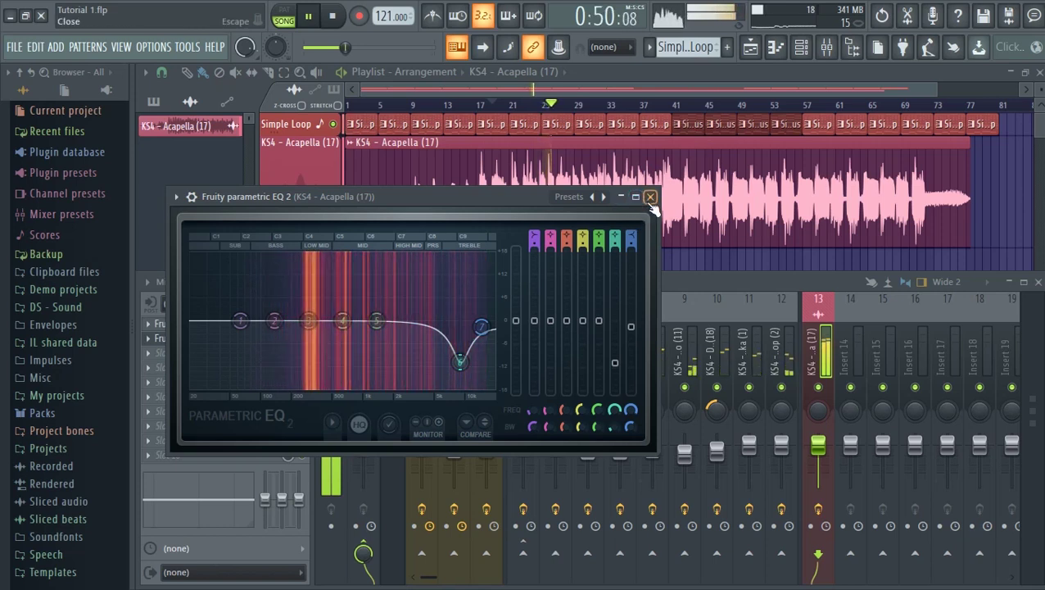
pyautogui.moveTo(481, 327)
pyautogui.moveTo(481, 327); pyautogui.dragTo(486, 321)
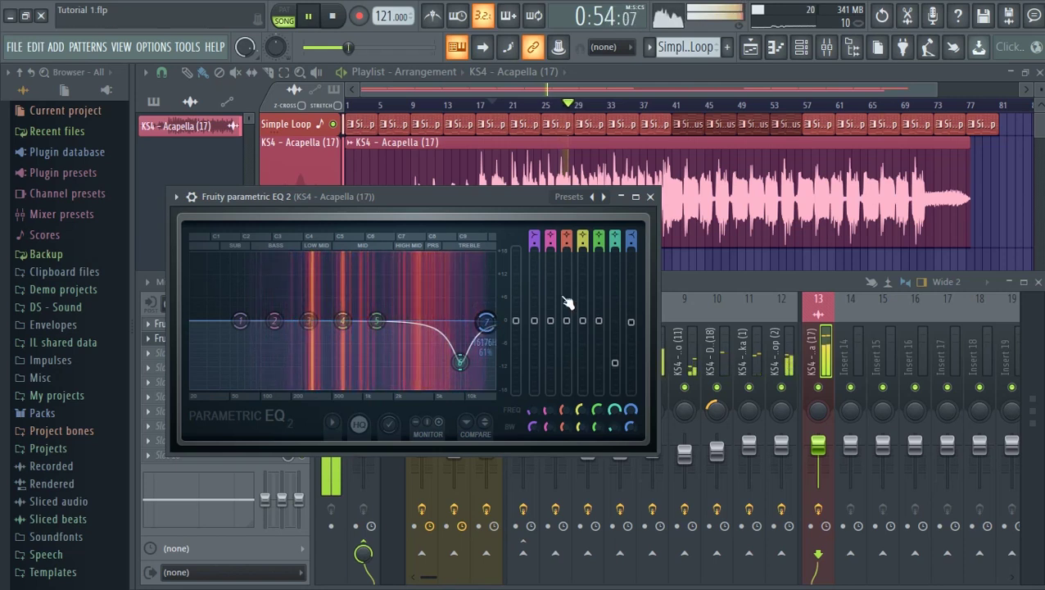
# Close the second EQ and compare the vocal during playback with effect slot 2 bypassed and enabled
pyautogui.click(650, 198)
pyautogui.press('space')
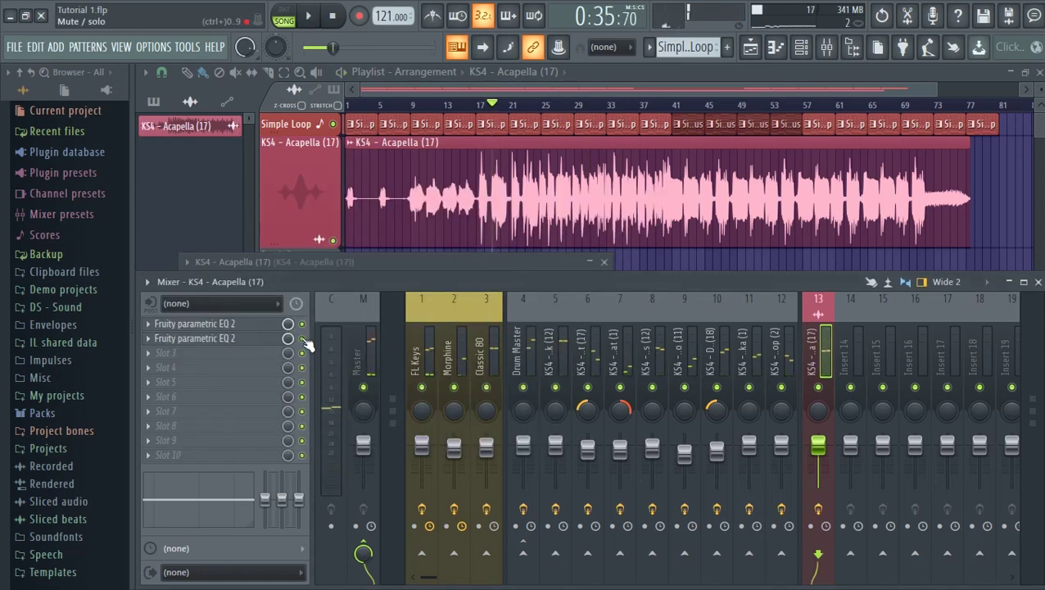
pyautogui.click(264, 340)
pyautogui.press('space')
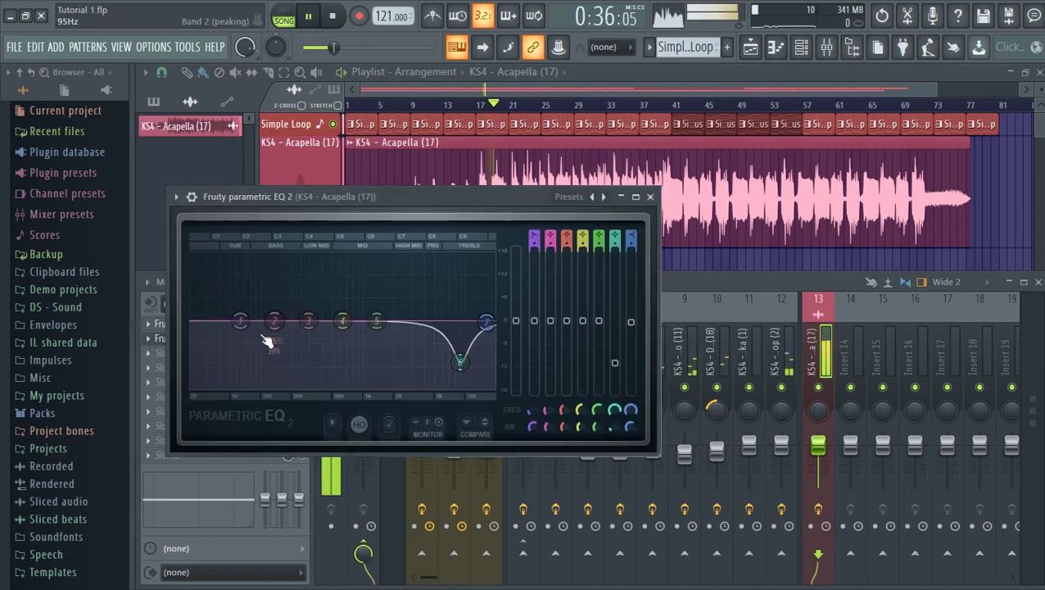
pyautogui.moveTo(440, 204); pyautogui.dragTo(655, 240)
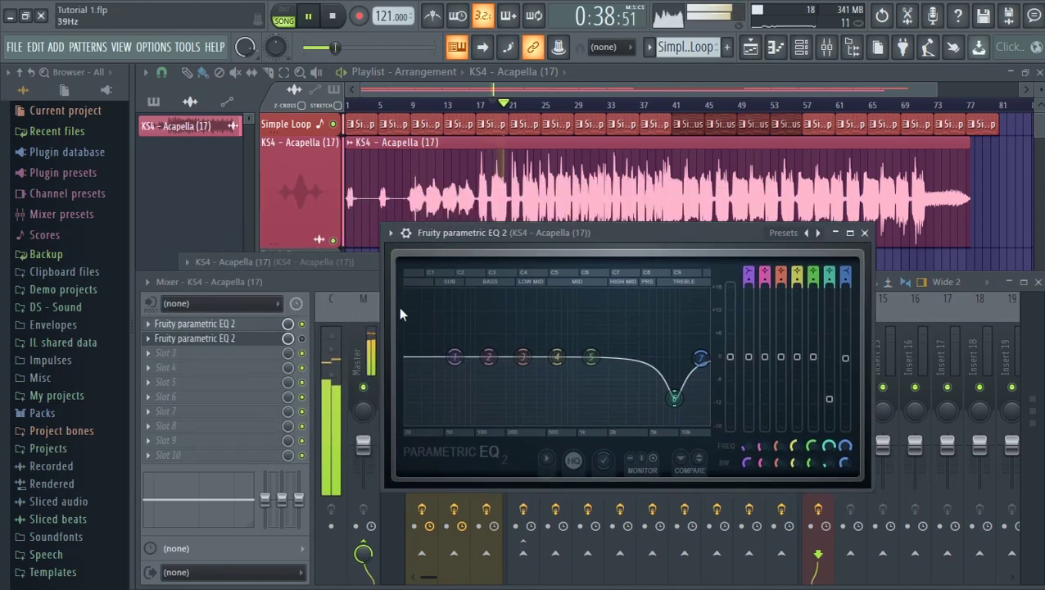
pyautogui.press('space')
pyautogui.click(305, 341)
pyautogui.press('space')
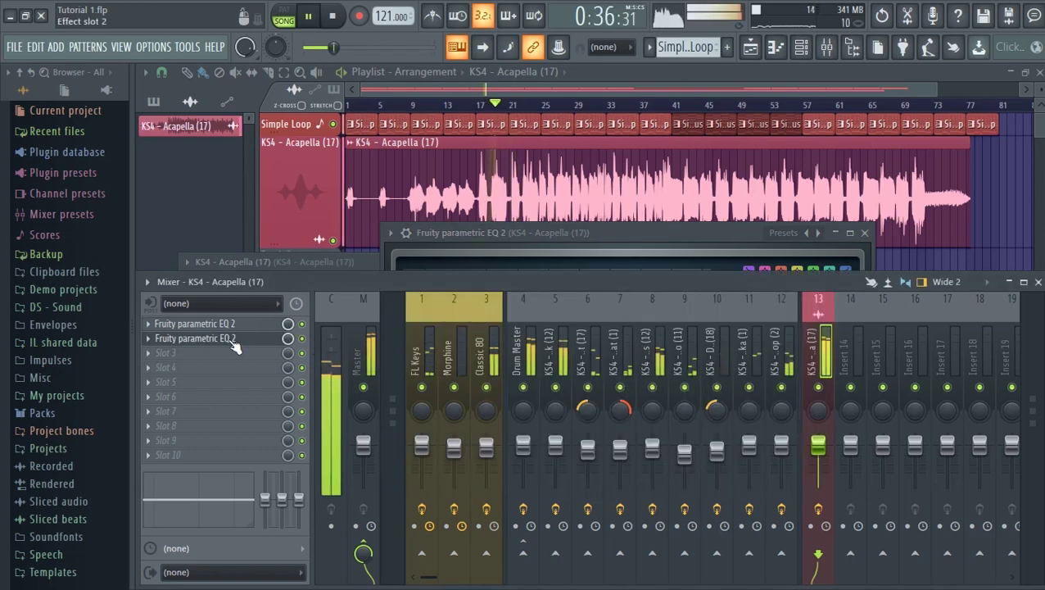
# Ease the slot 2 EQ's band 6 cut to -8.5 dB at 8930 Hz, narrow its bandwidth to 9%, and close the EQ
pyautogui.click(237, 345)
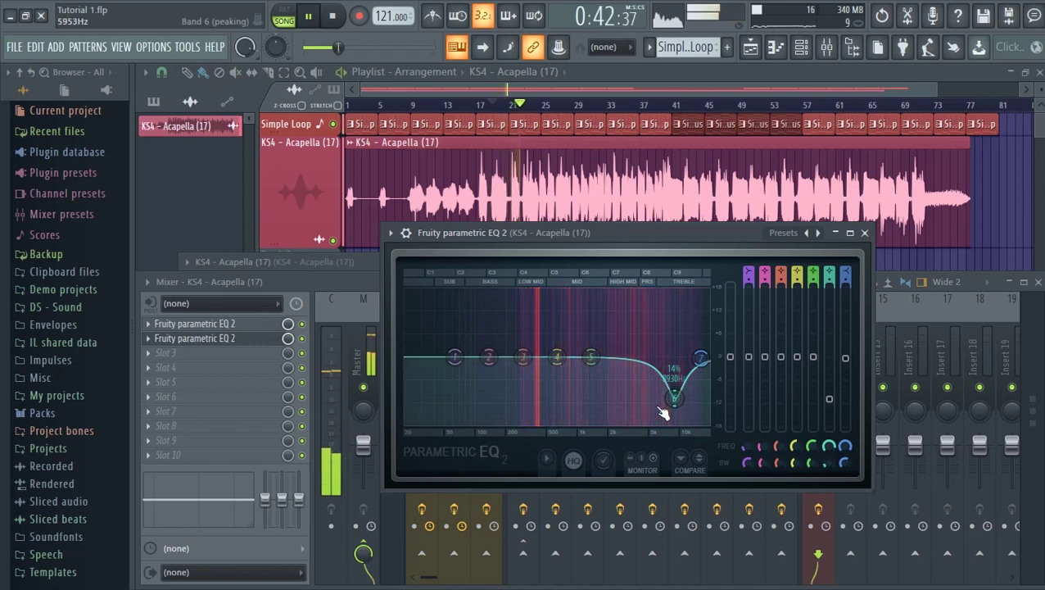
pyautogui.press('space')
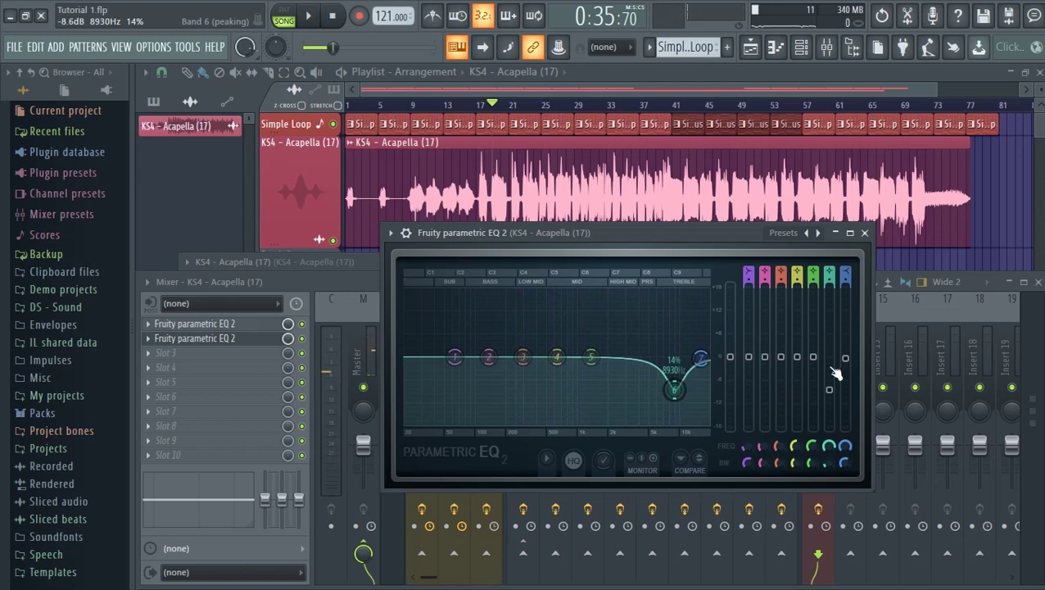
pyautogui.press('space')
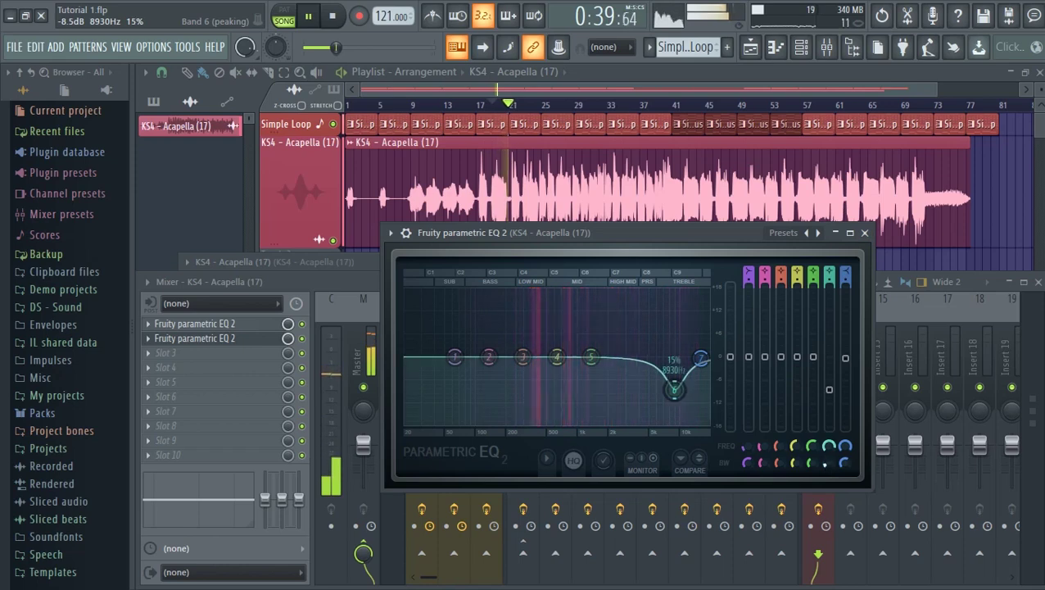
pyautogui.scroll(-4, 674, 389)
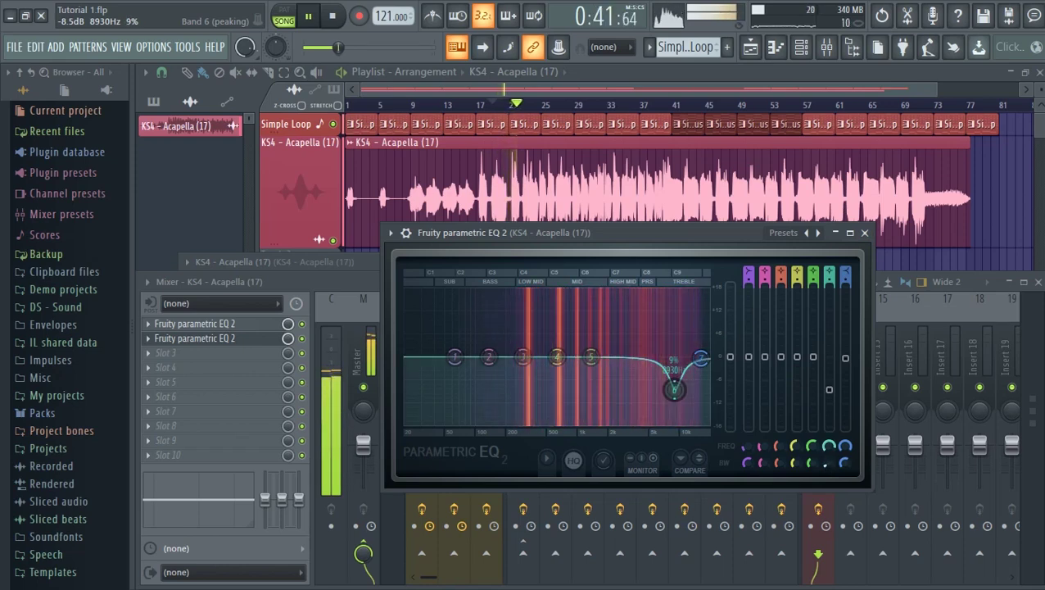
pyautogui.click(864, 233)
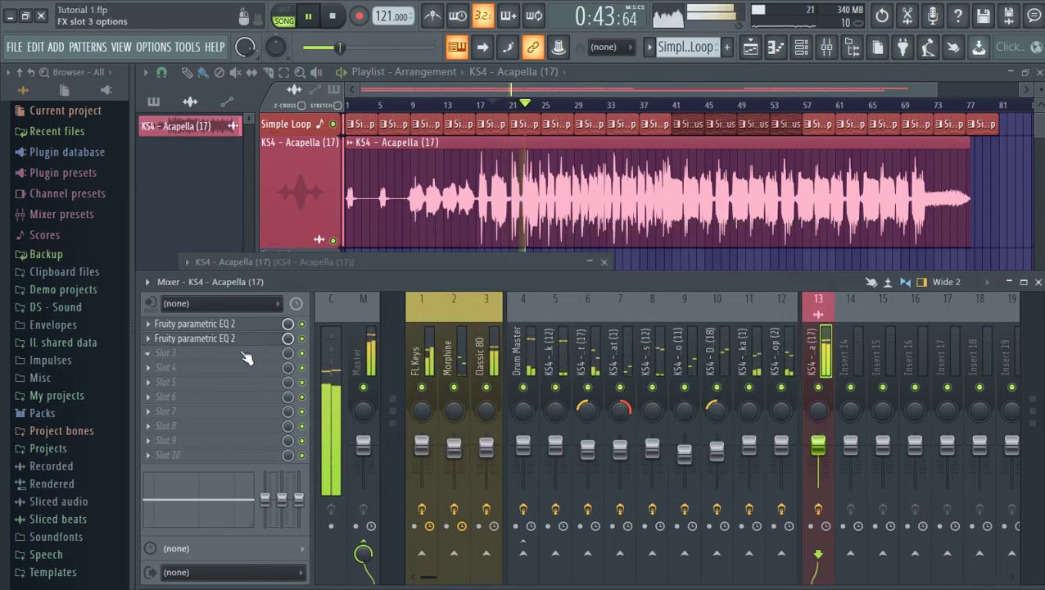
pyautogui.press('space')
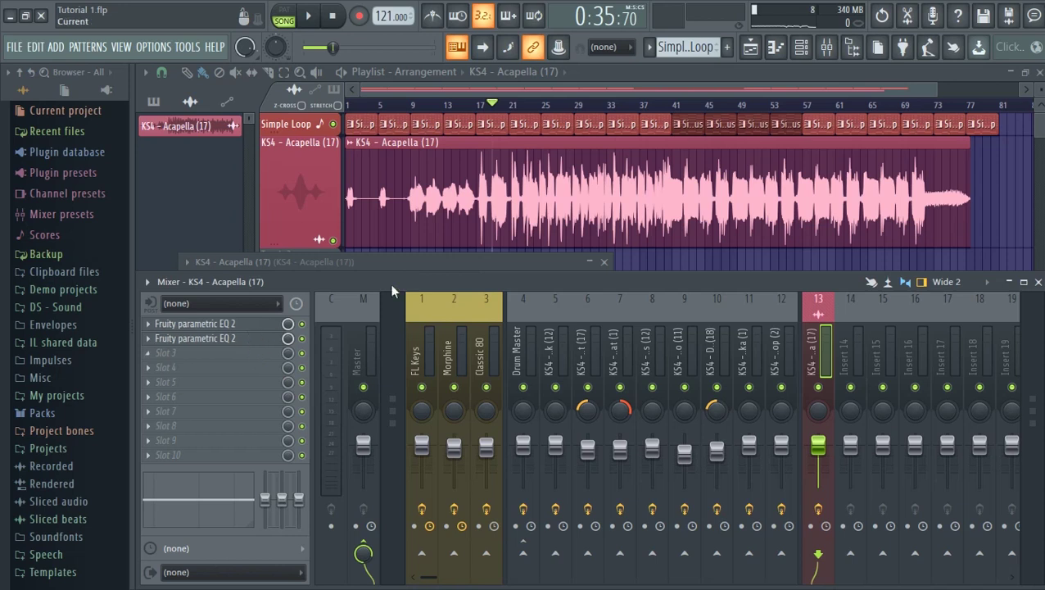
# Load another Fruity Parametric EQ 2 into slot 4 of the vocal track and play the vocal through it
pyautogui.press('space')
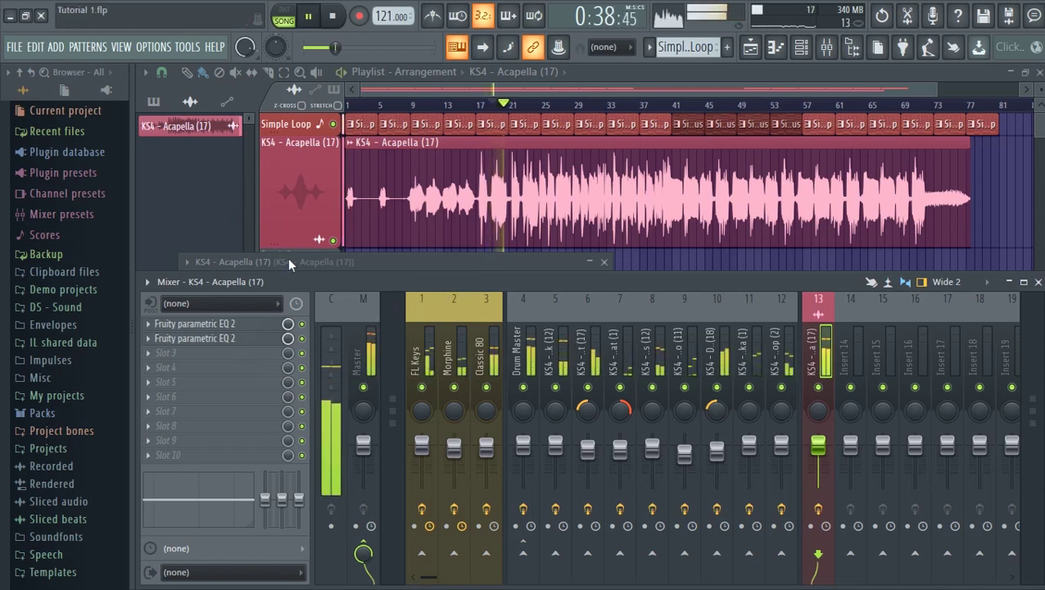
pyautogui.press('space')
pyautogui.click(264, 370)
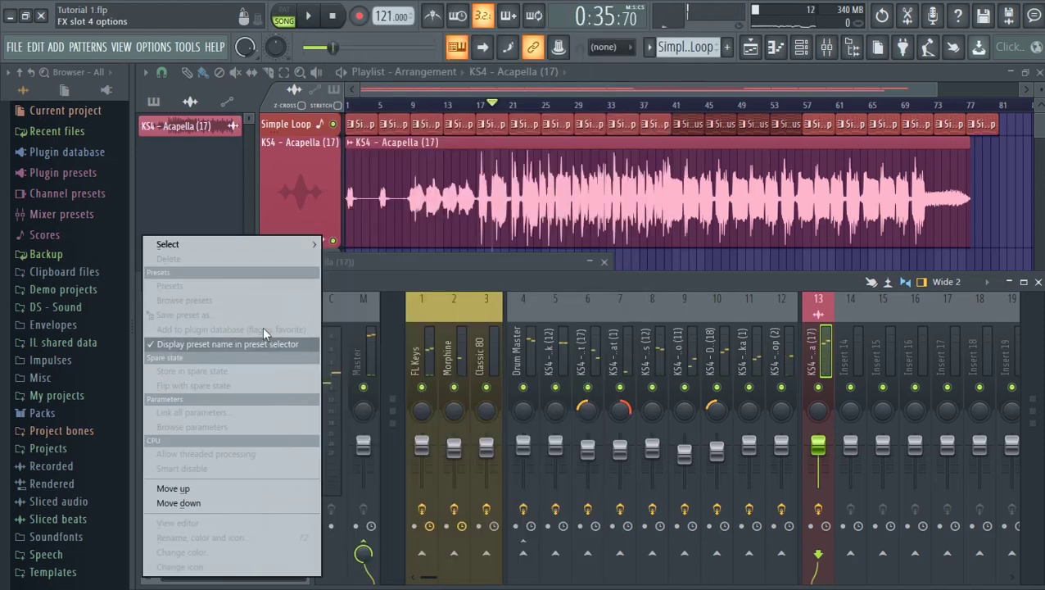
pyautogui.moveTo(268, 244)
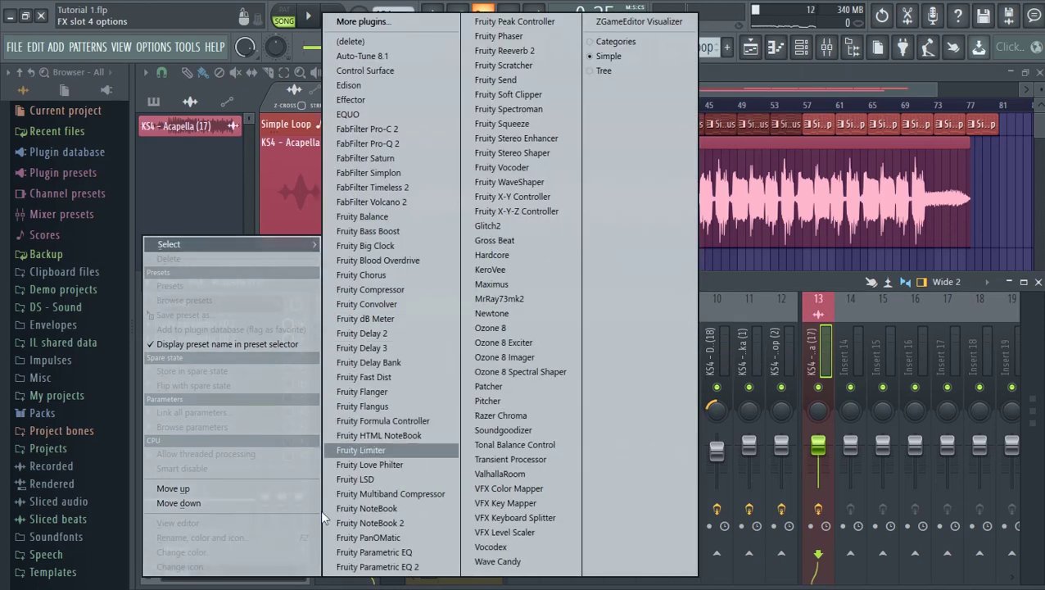
pyautogui.click(367, 566)
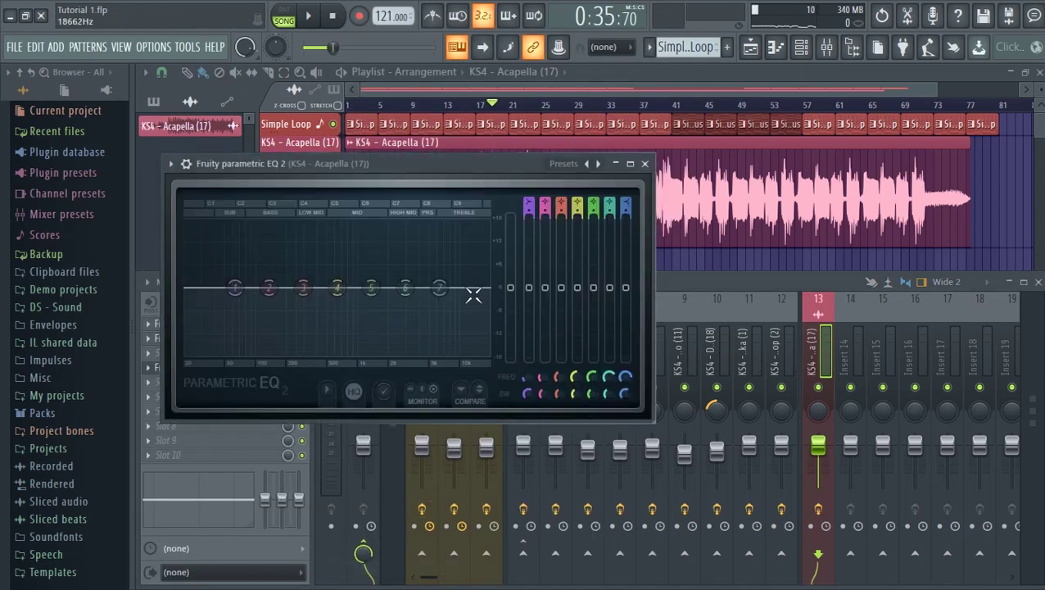
pyautogui.press('space')
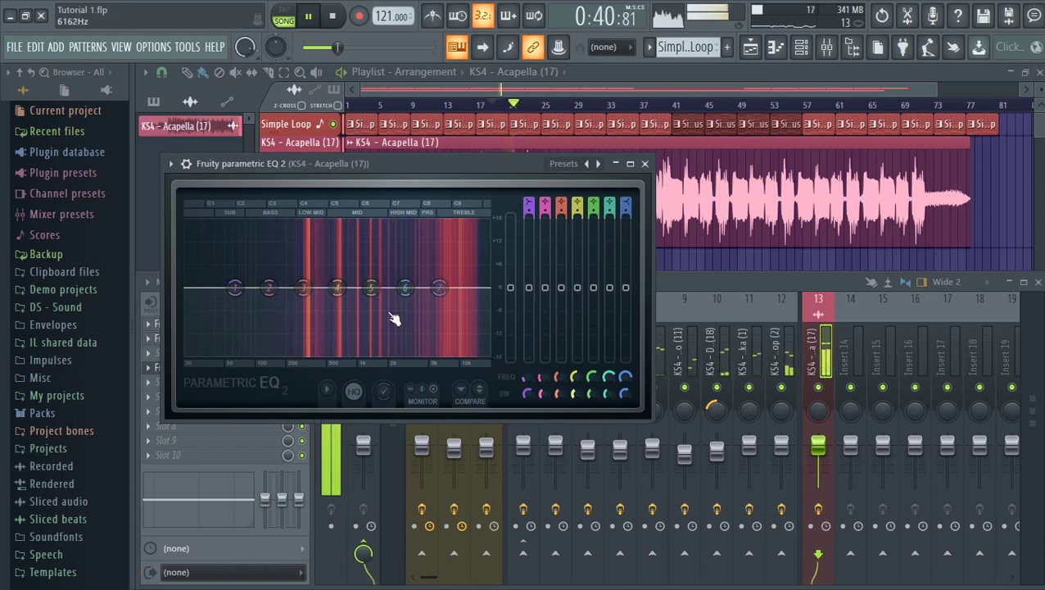
# Reset band 4 to 0 dB in the new EQ, narrow the bandwidths of bands 3, 4 and 5, and restart playback
pyautogui.moveTo(337, 286); pyautogui.dragTo(337, 289)
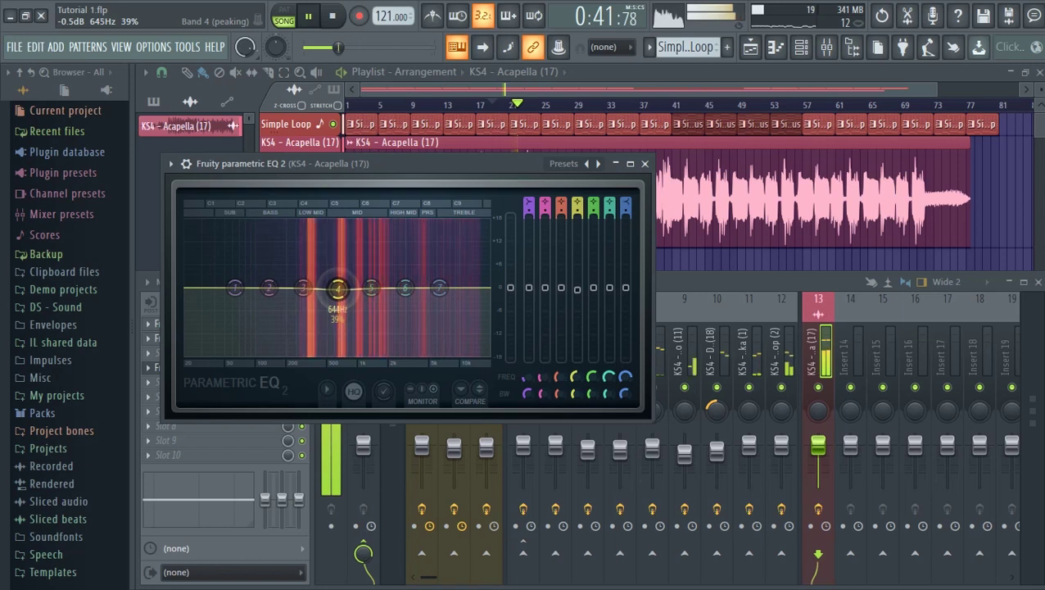
pyautogui.rightClick(338, 288)
pyautogui.click(355, 312)
pyautogui.press('space')
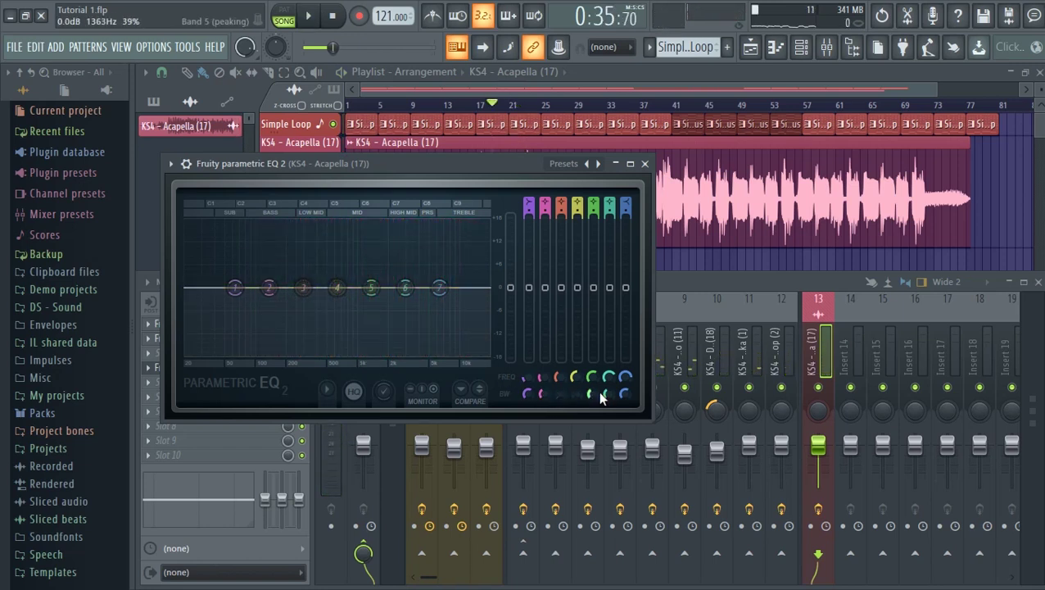
pyautogui.press('space')
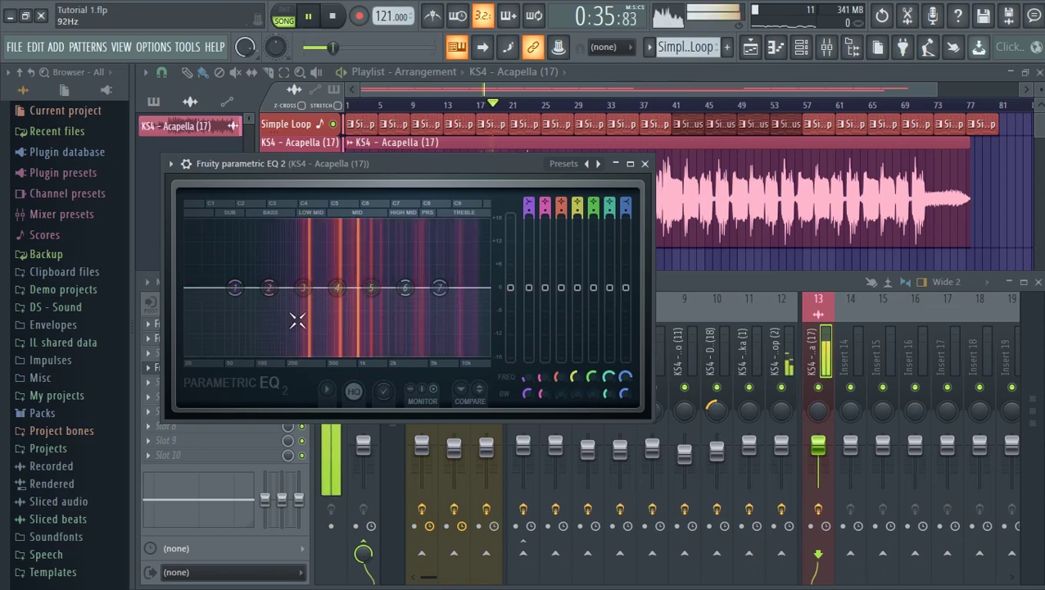
# Sweep a narrow band 5 boost of about 16.7 dB through the mids, then turn it into a cut near 2036 Hz
pyautogui.moveTo(370, 287); pyautogui.dragTo(366, 221)
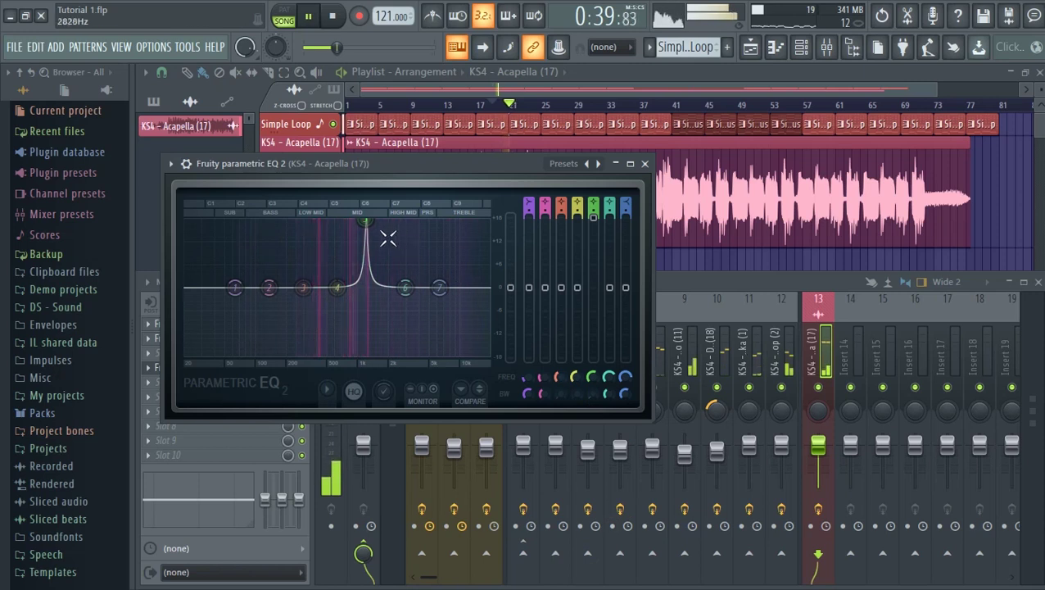
pyautogui.moveTo(366, 222); pyautogui.dragTo(387, 224)
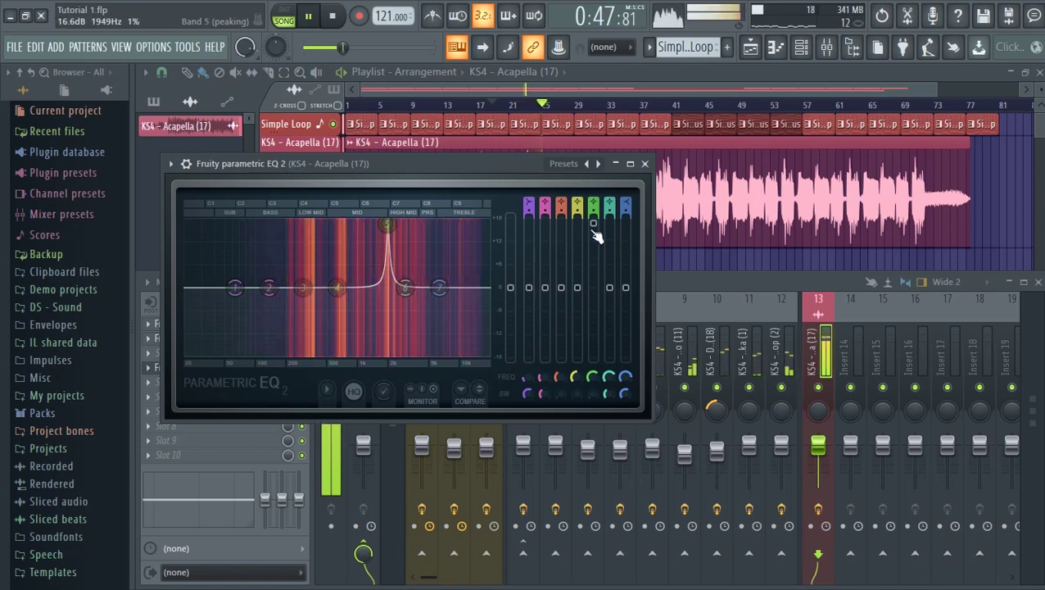
pyautogui.moveTo(387, 224); pyautogui.dragTo(388, 224)
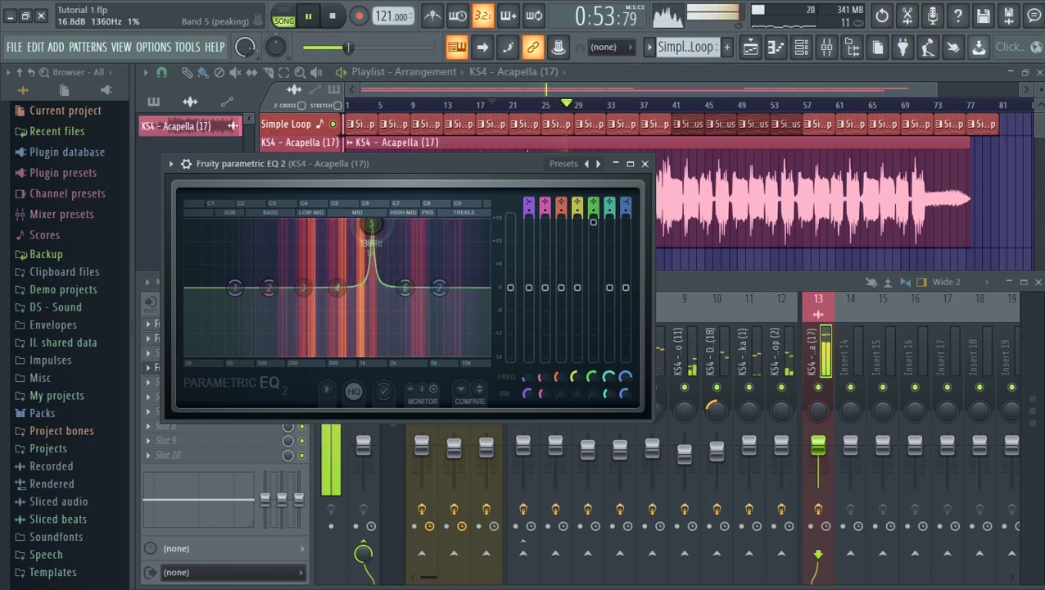
pyautogui.moveTo(352, 225); pyautogui.dragTo(384, 226)
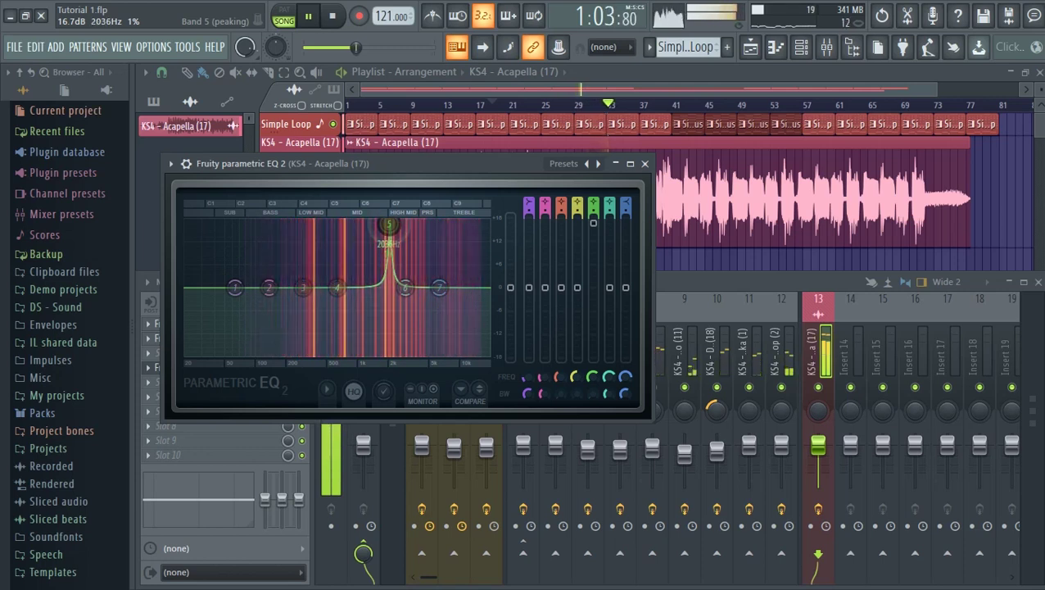
pyautogui.press('space')
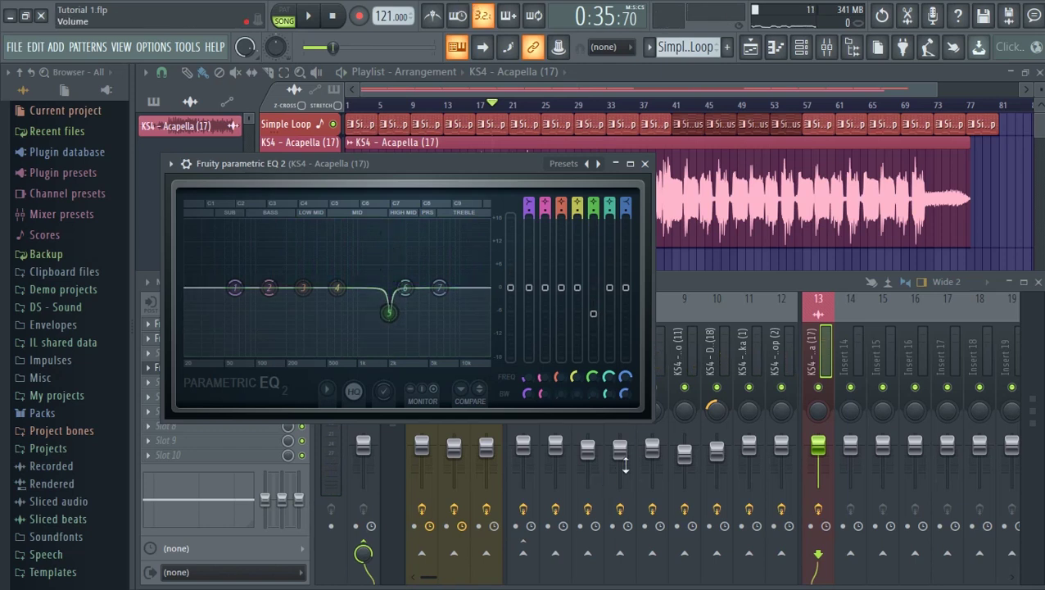
# Sweep a narrow band 3 boost through the low mids, then turn it into a -4.6 dB cut at 336 Hz with 1% bandwidth
pyautogui.press('space')
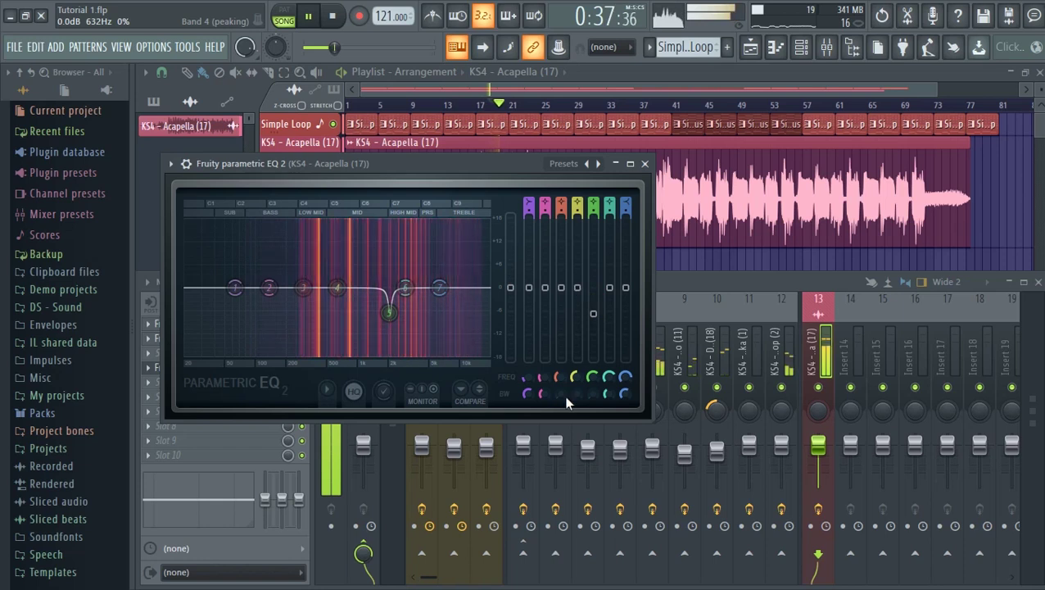
pyautogui.moveTo(562, 290); pyautogui.dragTo(561, 263)
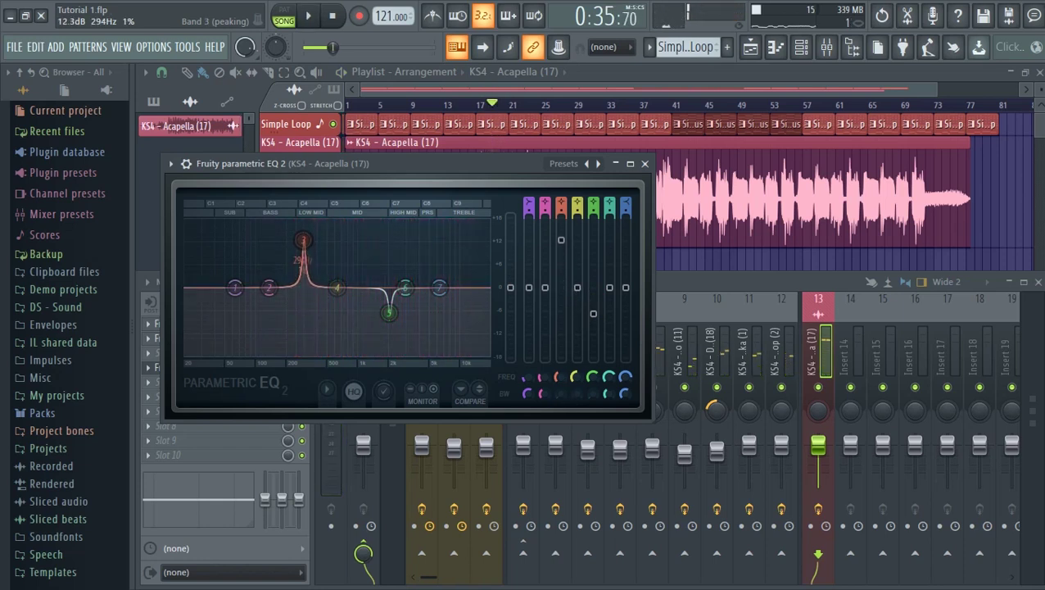
pyautogui.moveTo(304, 229); pyautogui.dragTo(308, 229)
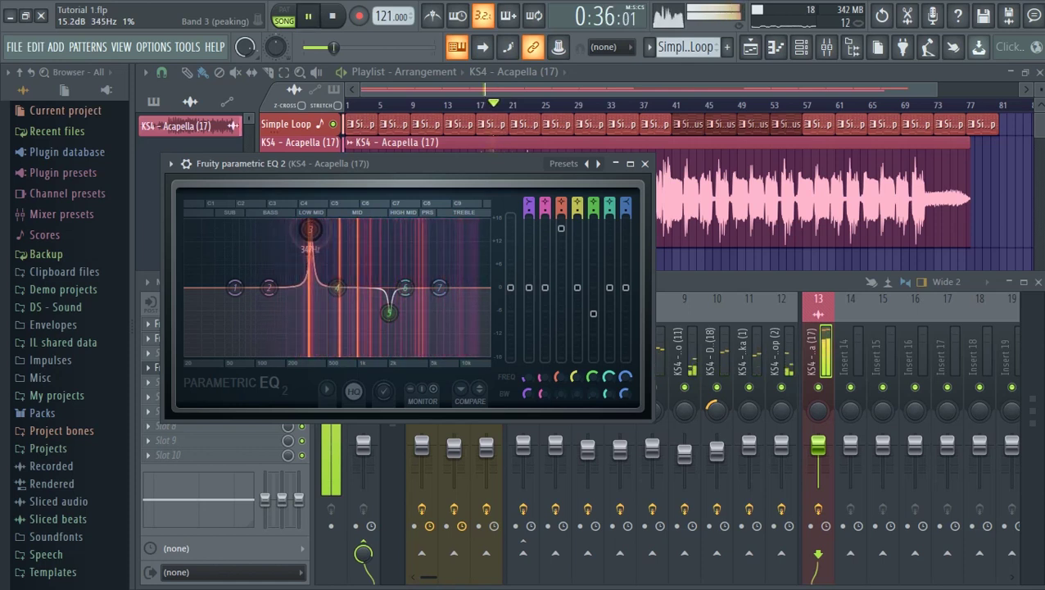
pyautogui.press('space')
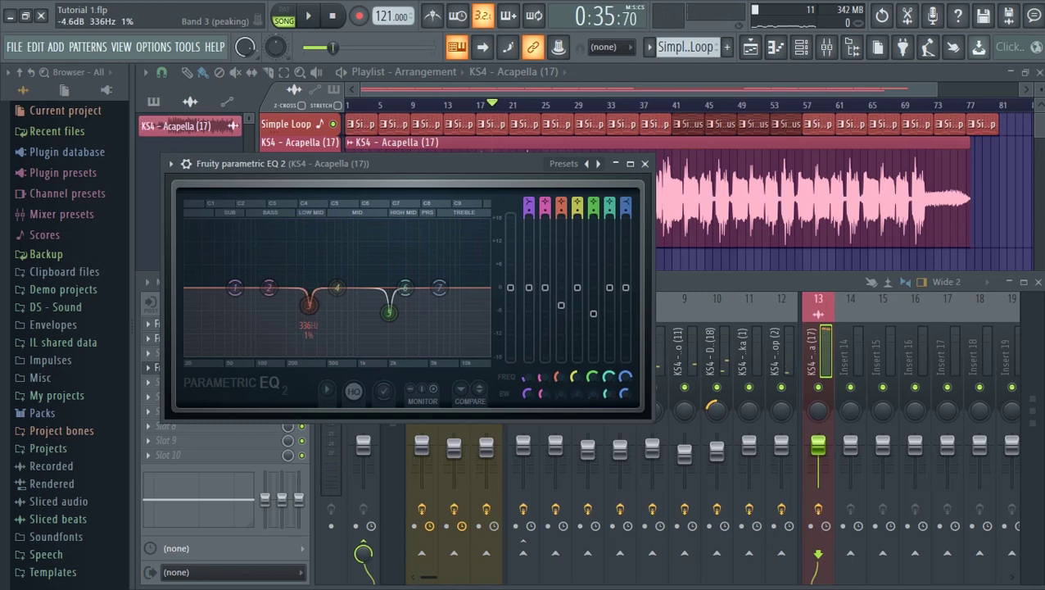
# Lower the band 7 high shelf to -2.4 dB at 7680 Hz while auditioning, then close the EQ
pyautogui.press('space')
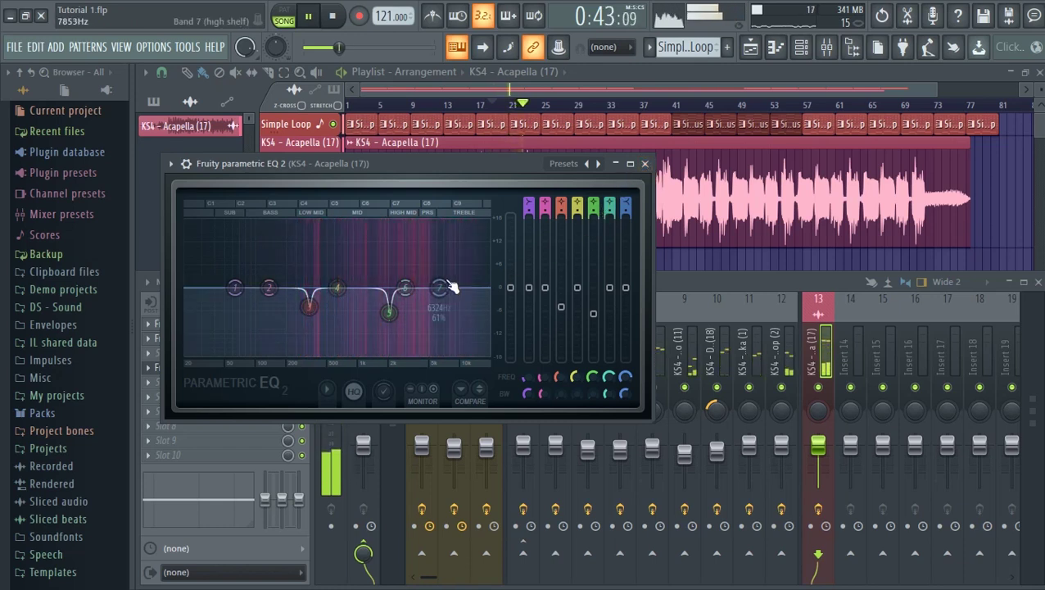
pyautogui.moveTo(439, 287); pyautogui.dragTo(449, 301)
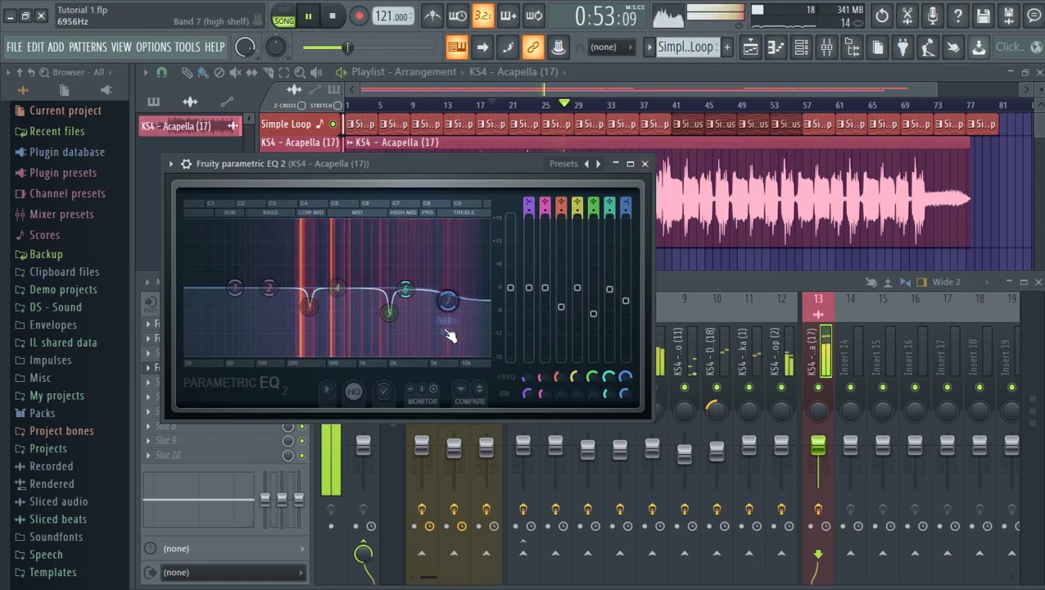
pyautogui.moveTo(448, 301); pyautogui.dragTo(449, 296)
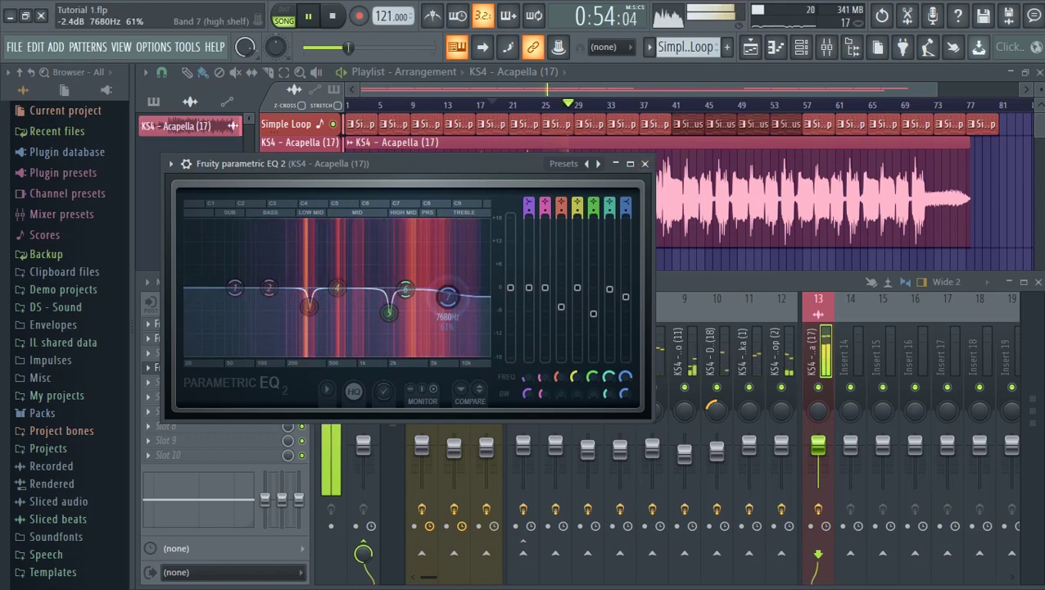
pyautogui.click(645, 163)
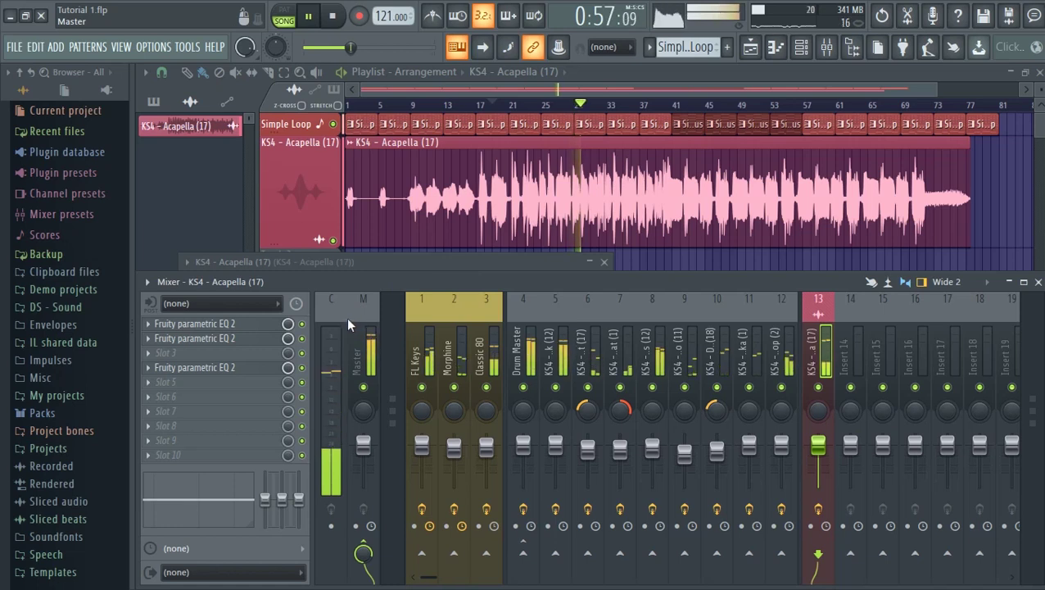
# Play the mix repeatedly to compare the vocal with and without its effect chain
pyautogui.press('space')
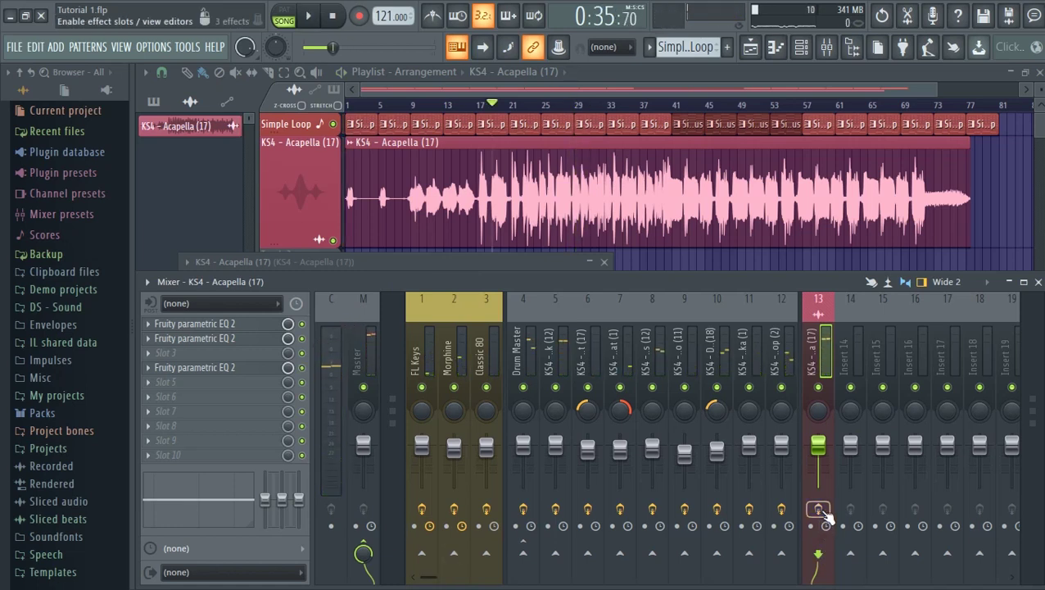
pyautogui.press('space')
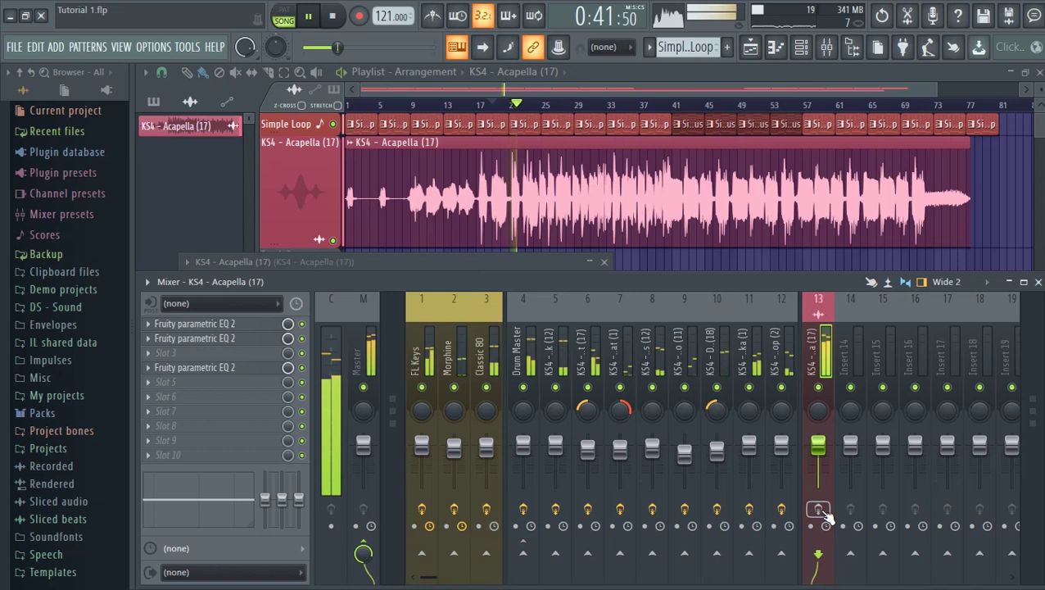
pyautogui.press('space')
pyautogui.press('space')
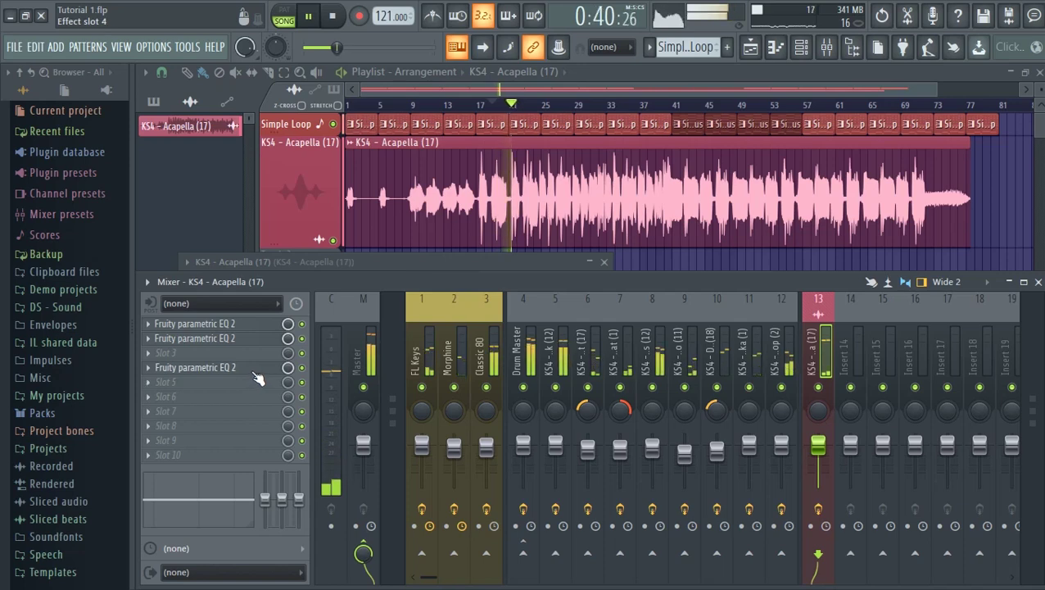
pyautogui.press('space')
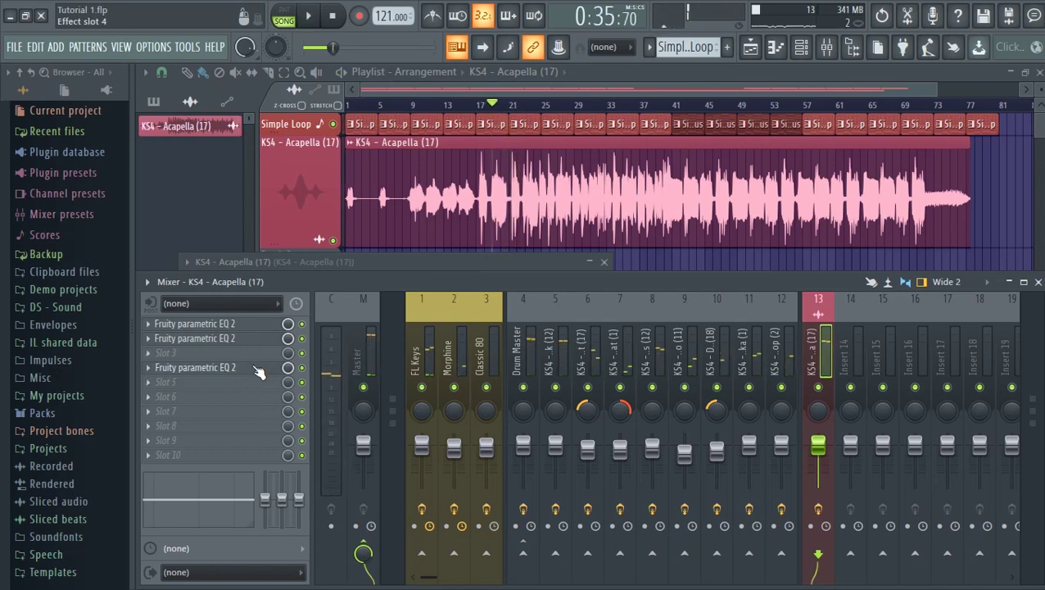
# Load Fruity Stereo Enhancer into slot 5 of the vocal track's effect chain and move its window over the mixer
pyautogui.rightClick(258, 372)
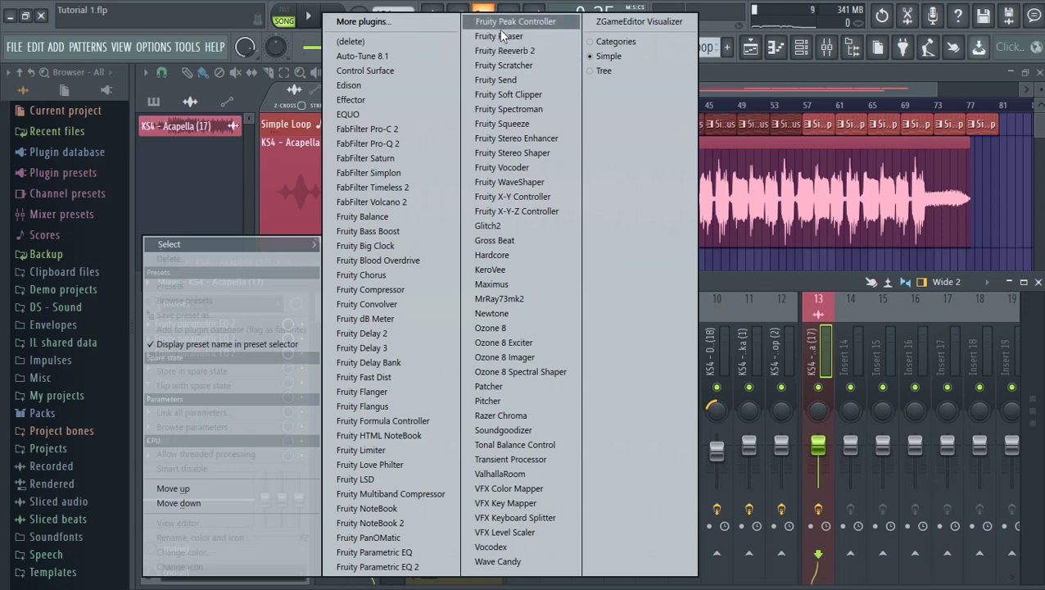
pyautogui.click(542, 138)
pyautogui.moveTo(254, 183); pyautogui.dragTo(242, 363)
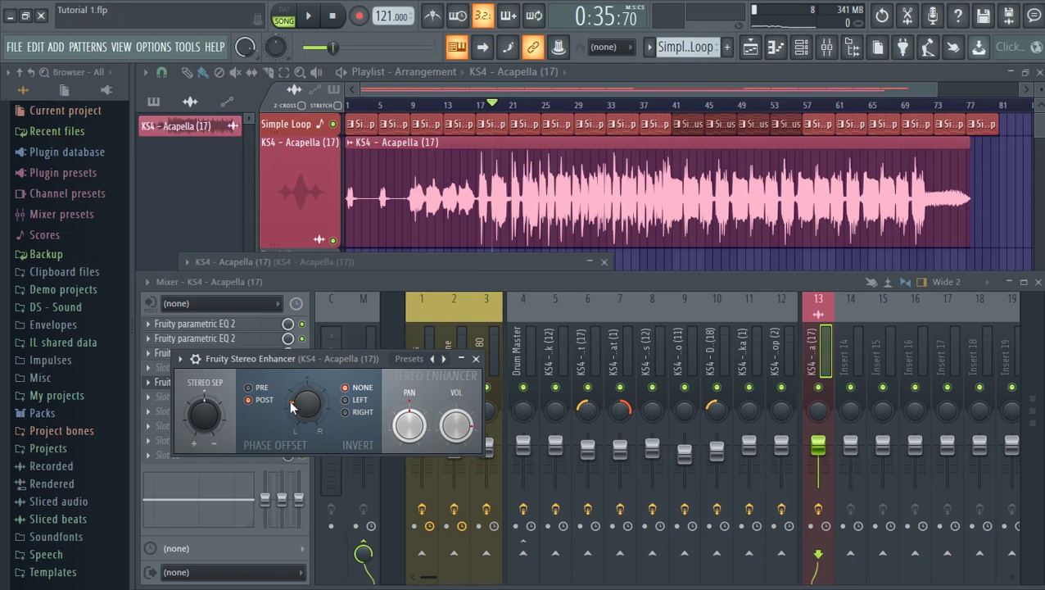
# Adjust the Stereo Enhancer's phase offset, stereo separation and pan while auditioning the mix, and close its window
pyautogui.moveTo(299, 390); pyautogui.dragTo(288, 340)
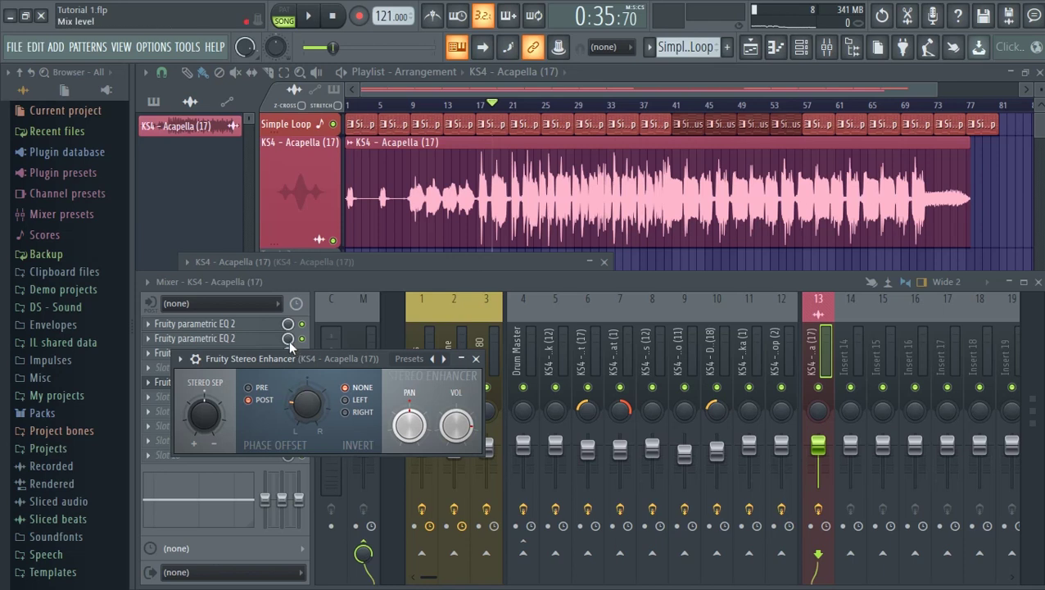
pyautogui.click(311, 17)
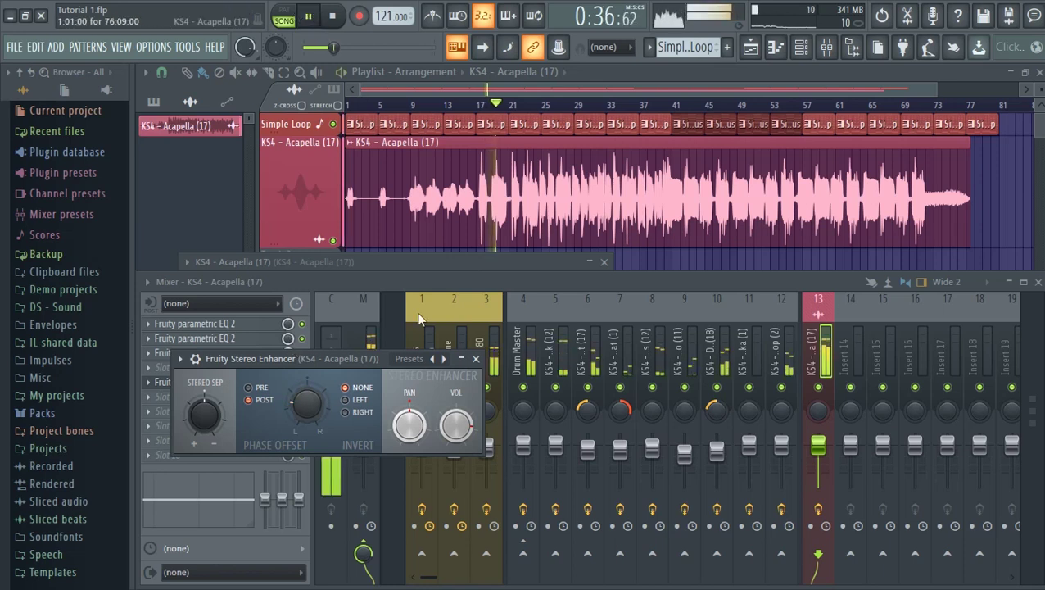
pyautogui.click(403, 288)
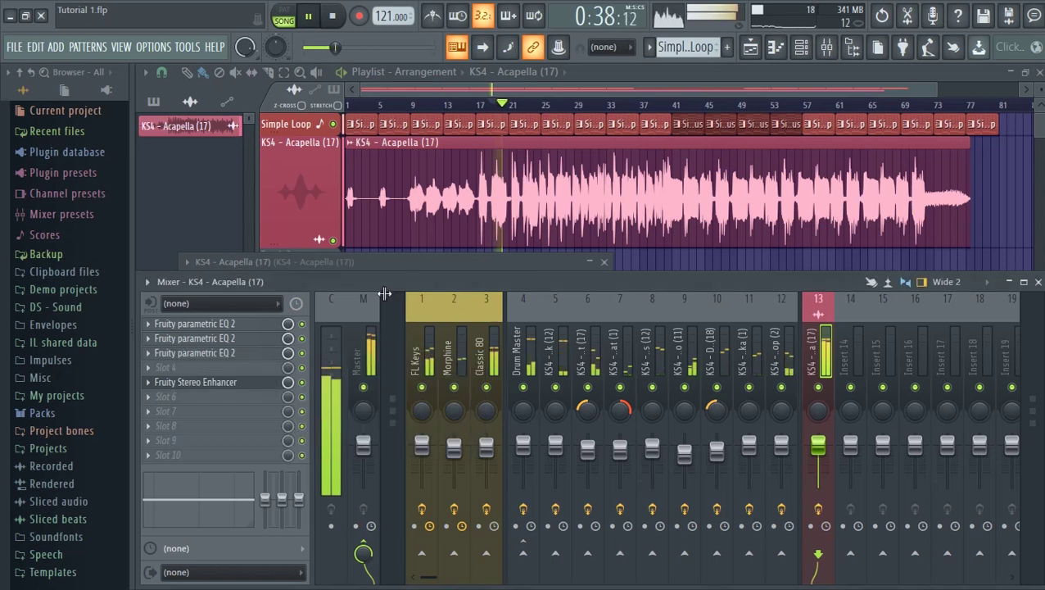
pyautogui.click(233, 382)
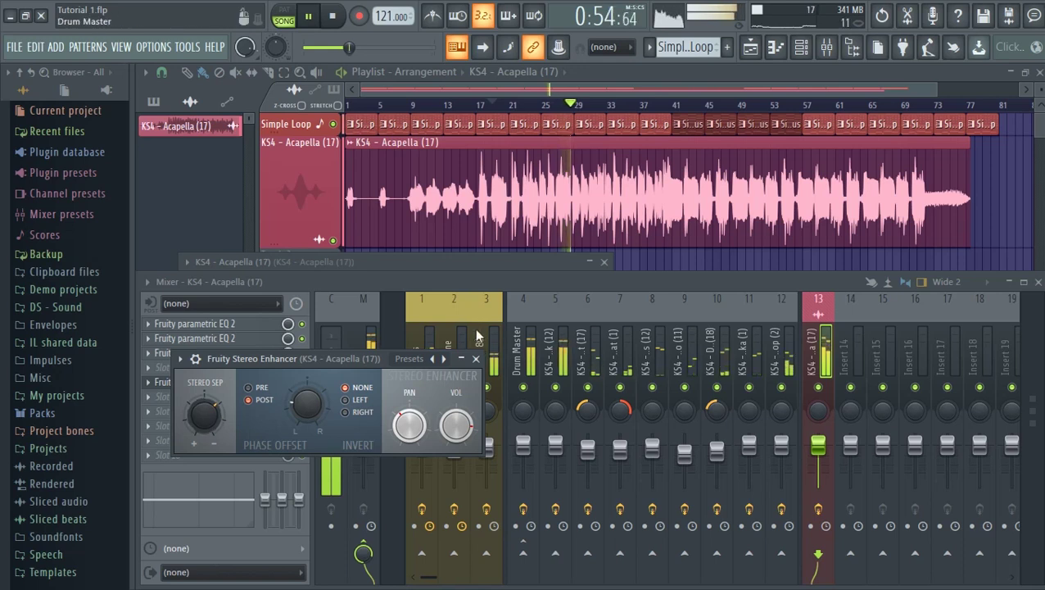
pyautogui.click(476, 359)
# Reorder the vocal effect chain so the Stereo Enhancer sits in slot 3 and the three parametric EQs follow in slots 5 to 7
pyautogui.moveTo(245, 383)
pyautogui.mouseDown()
pyautogui.moveTo(250, 418)
pyautogui.moveTo(250, 386)
pyautogui.mouseUp()
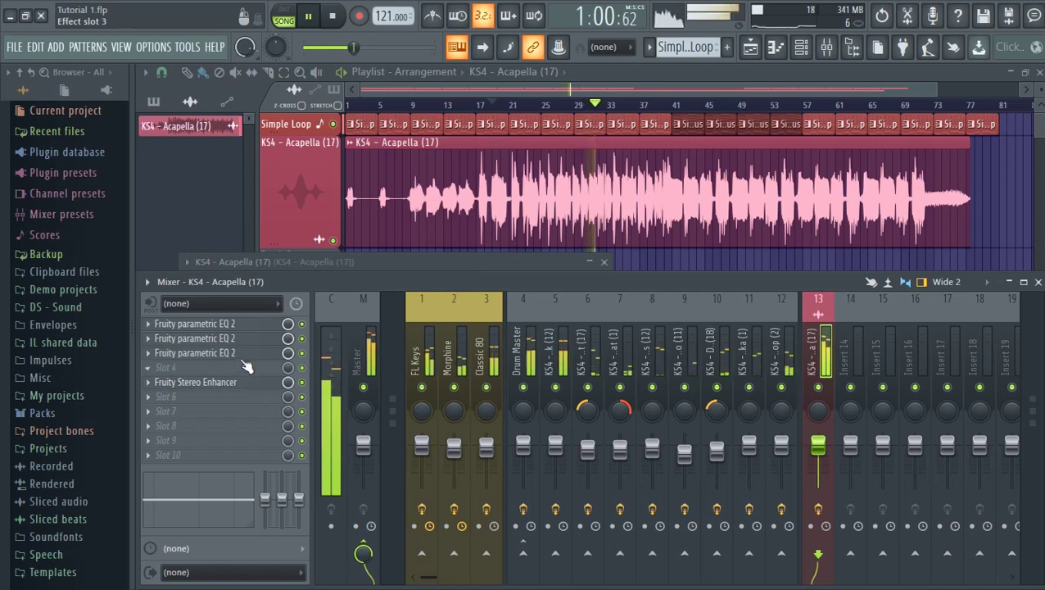
pyautogui.moveTo(248, 390); pyautogui.dragTo(243, 407)
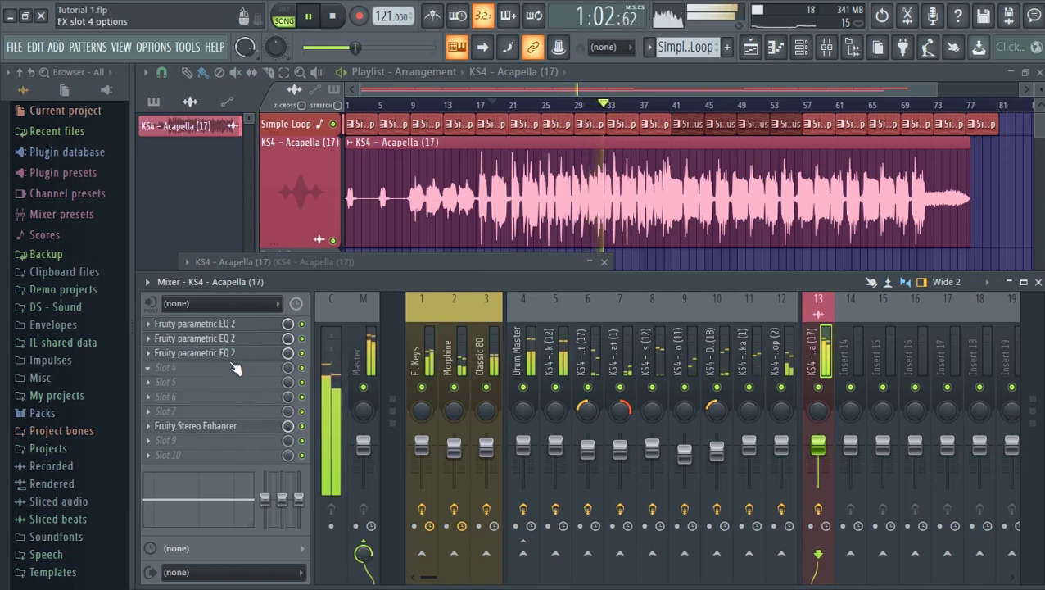
pyautogui.moveTo(235, 353); pyautogui.dragTo(235, 390)
pyautogui.moveTo(235, 350); pyautogui.dragTo(234, 401)
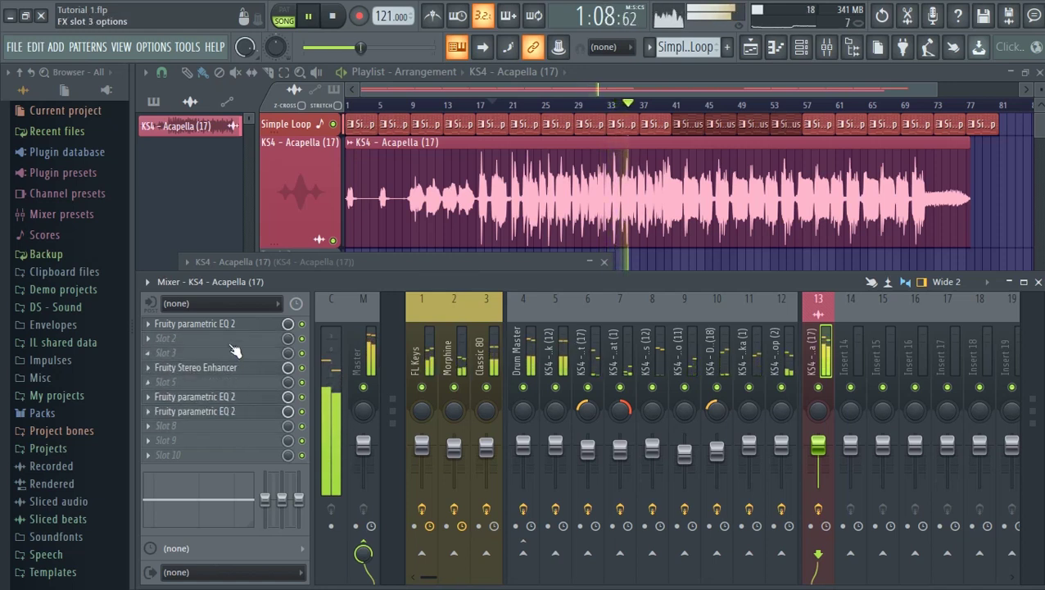
pyautogui.moveTo(235, 325); pyautogui.dragTo(234, 381)
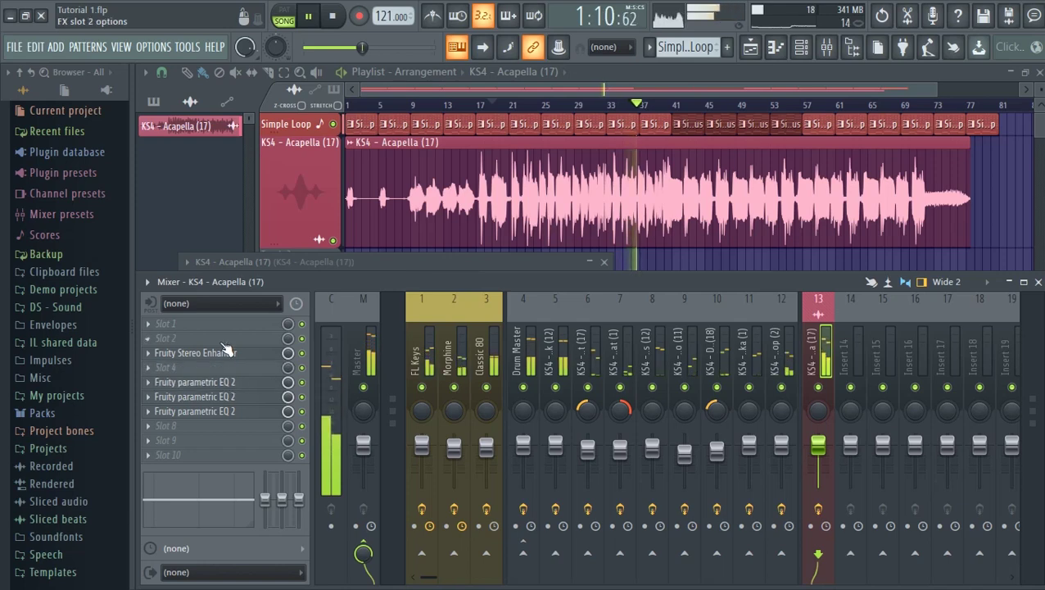
pyautogui.click(202, 324)
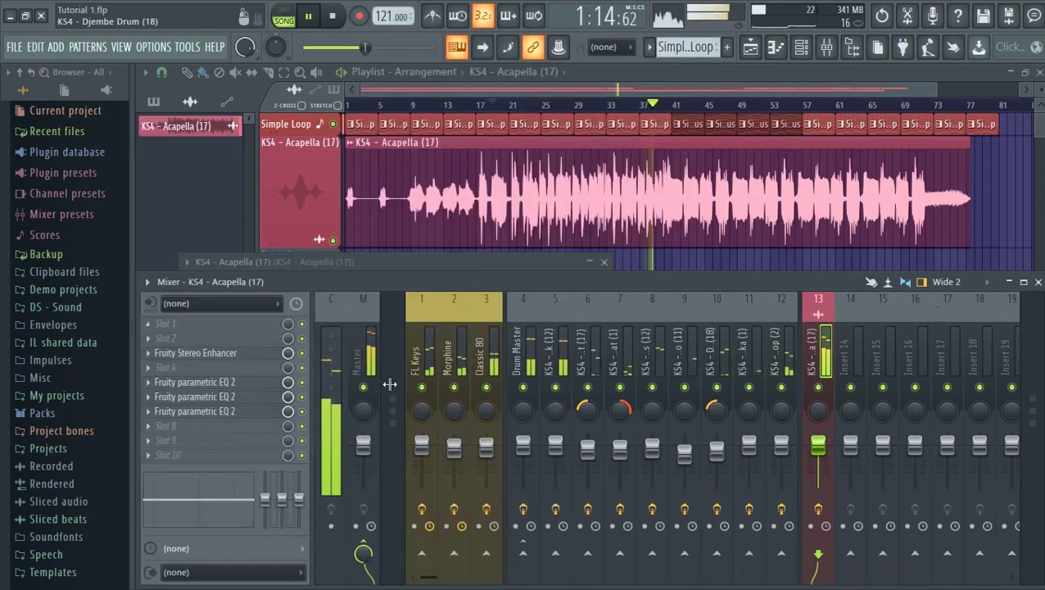
# Load Fruity Limiter into slot 10 of the vocal track and restart playback from the start marker
pyautogui.click(195, 455)
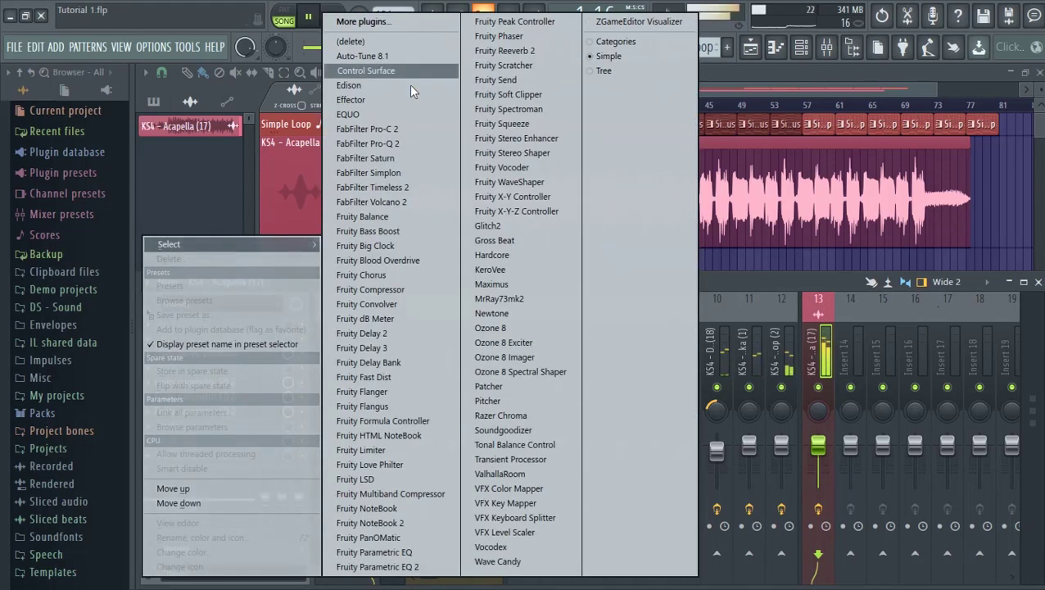
pyautogui.click(380, 449)
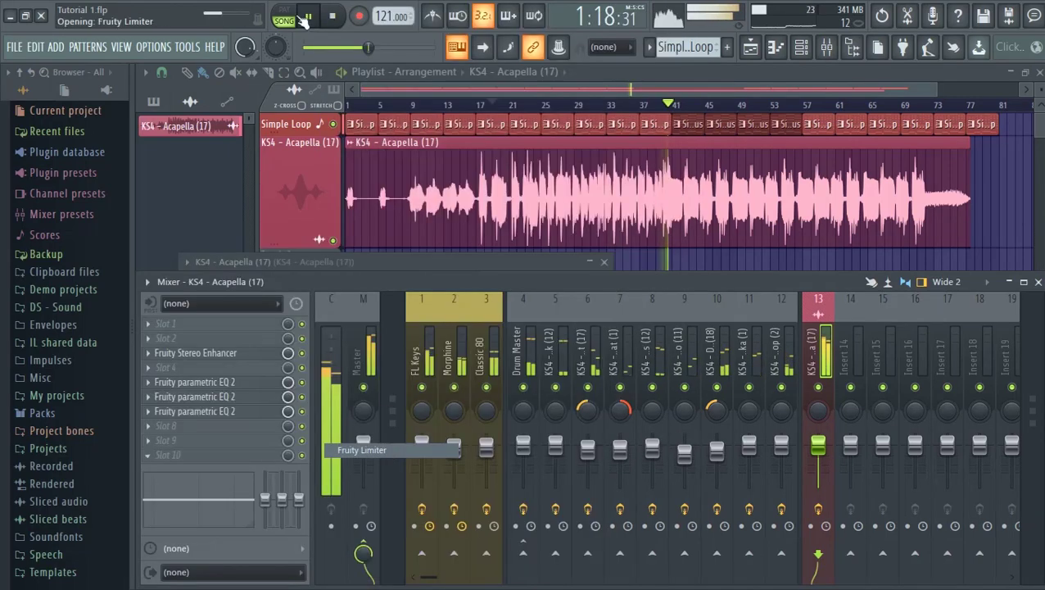
pyautogui.click(332, 17)
pyautogui.click(308, 17)
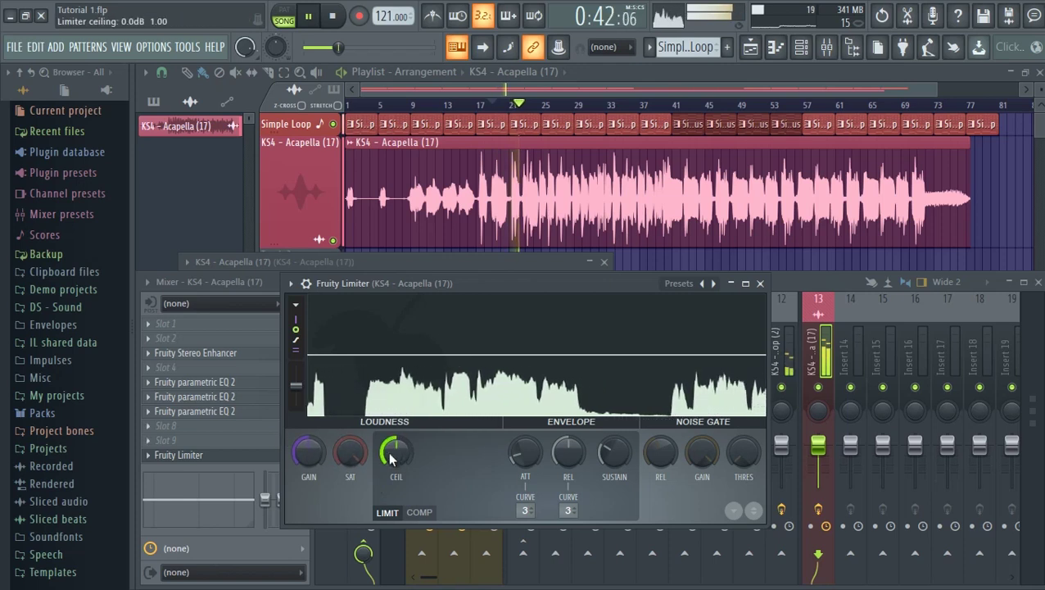
# Lower the limiter's gain to -3.0 dB, replay the section to check the level, and close the limiter
pyautogui.moveTo(297, 452)
pyautogui.mouseDown()
pyautogui.moveTo(296, 479)
pyautogui.moveTo(308, 452)
pyautogui.mouseUp()
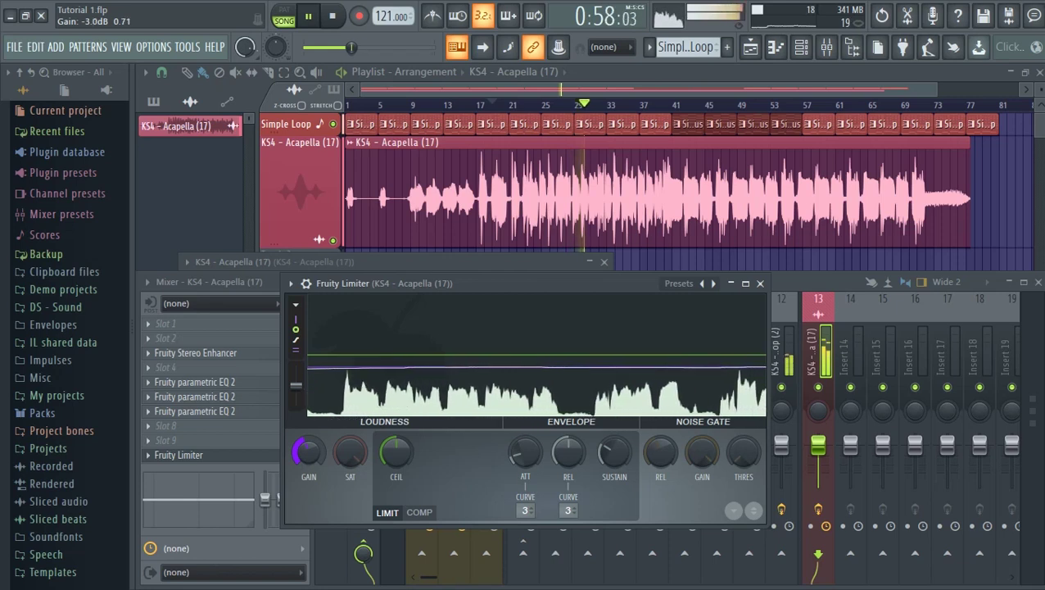
pyautogui.click(334, 20)
pyautogui.click(308, 17)
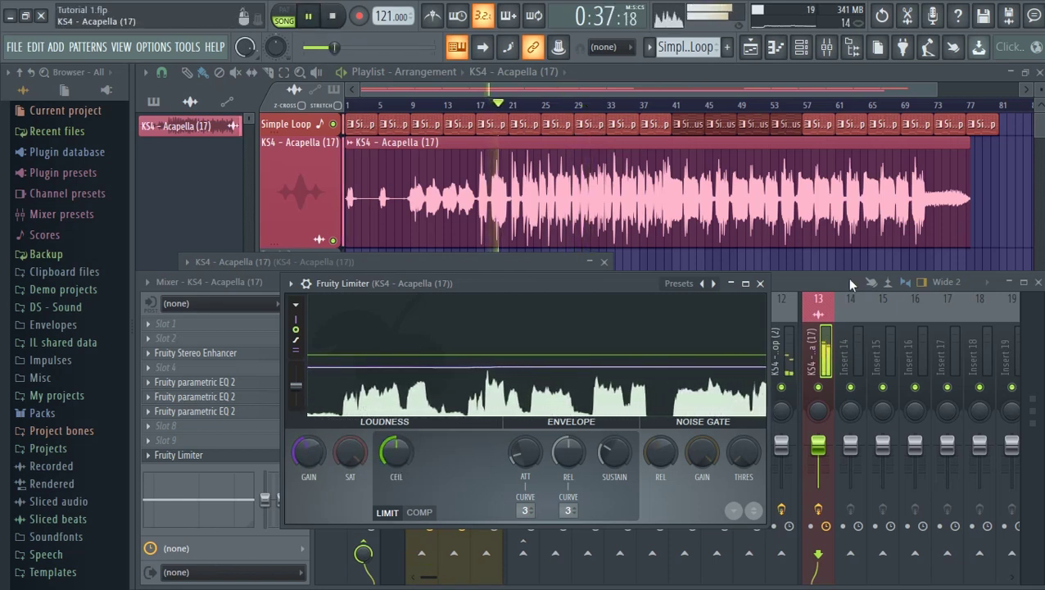
pyautogui.click(760, 282)
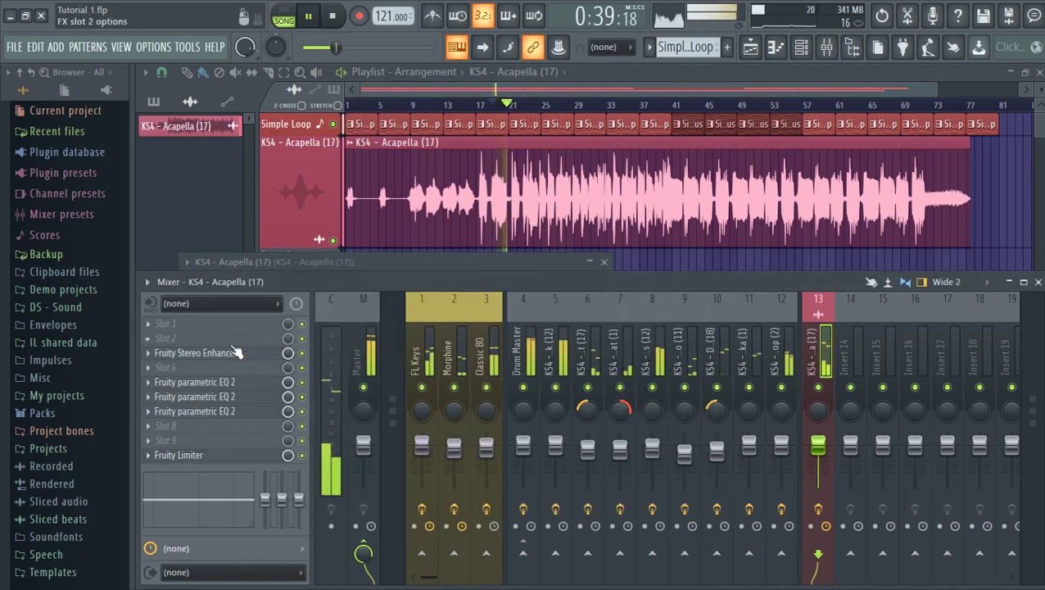
# Load Fruity Reeverb 2 into slot 1 of the vocal track and move its window over the mixer
pyautogui.click(192, 325)
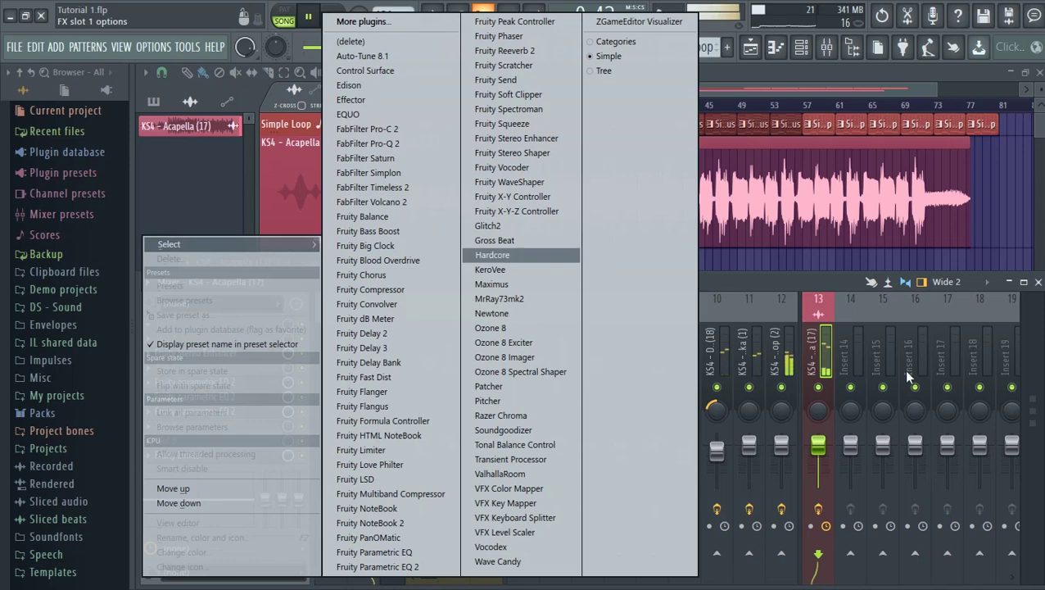
pyautogui.click(806, 299)
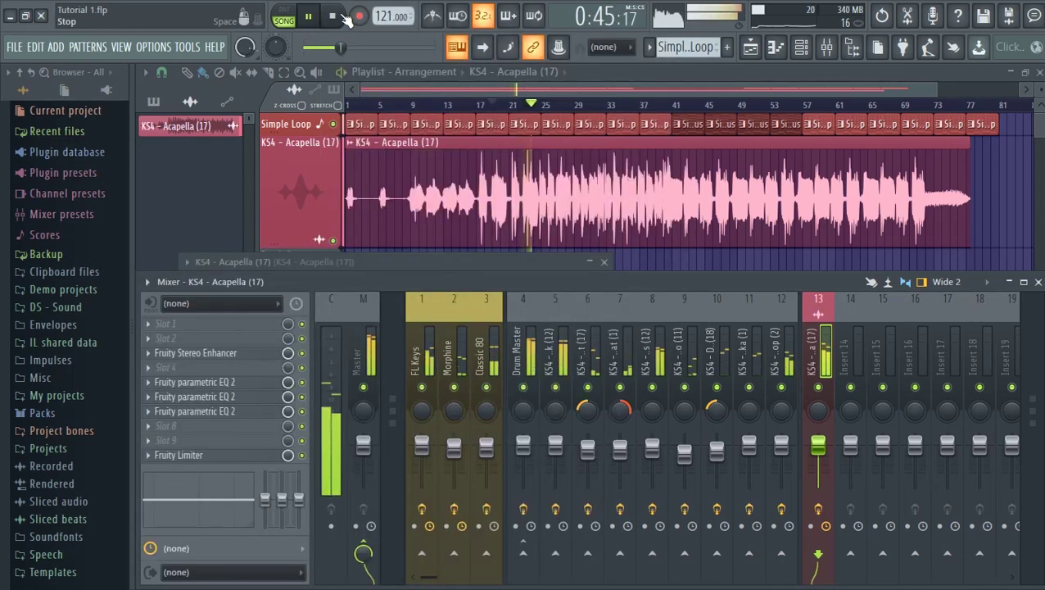
pyautogui.click(214, 323)
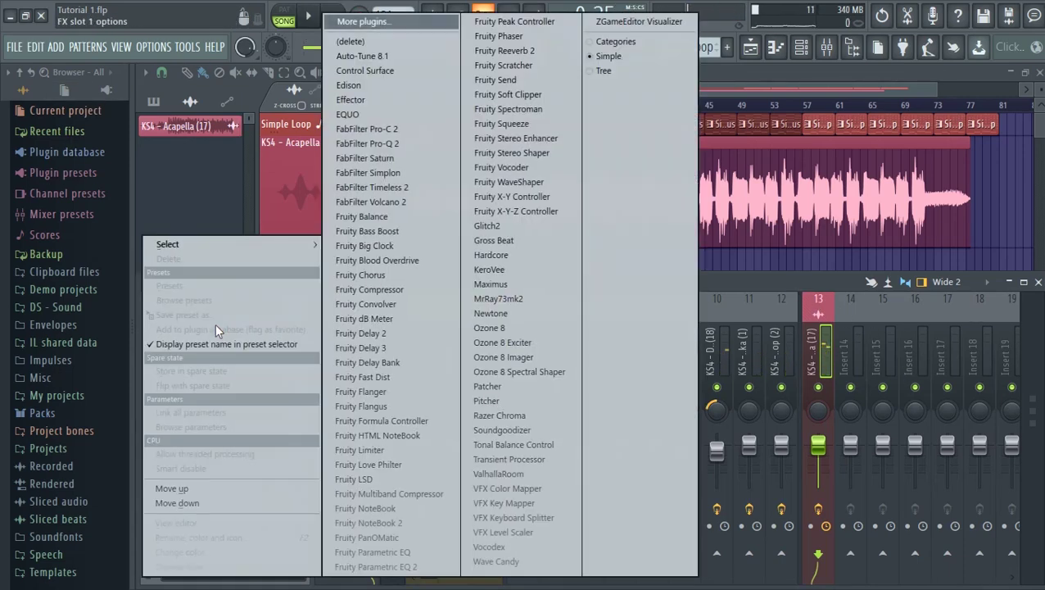
pyautogui.click(545, 48)
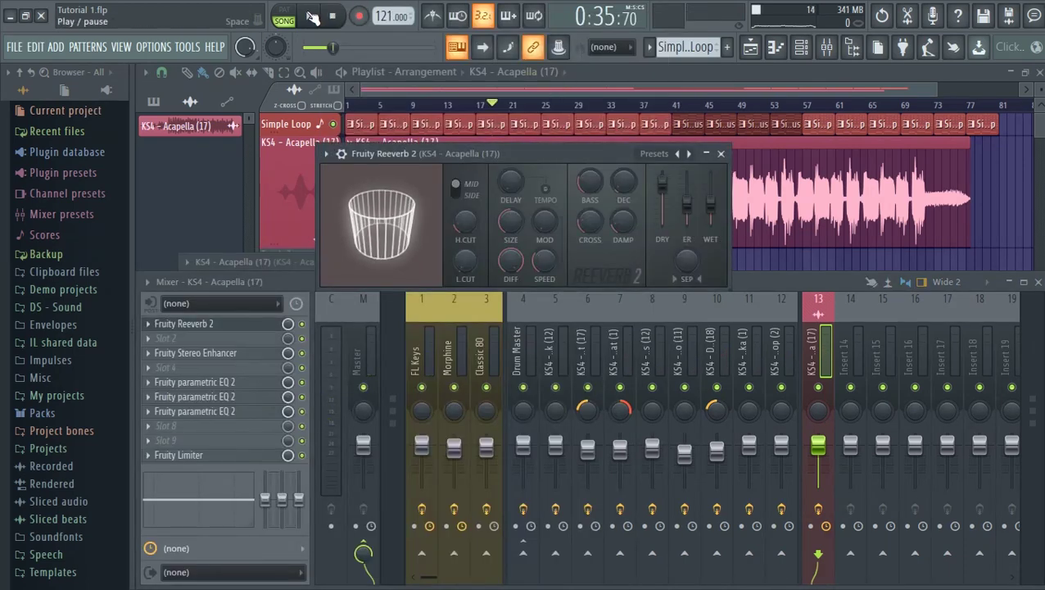
pyautogui.moveTo(435, 153); pyautogui.dragTo(314, 300)
# Lower the reverb's wet level while the mix plays, and close the reverb window
pyautogui.press('space')
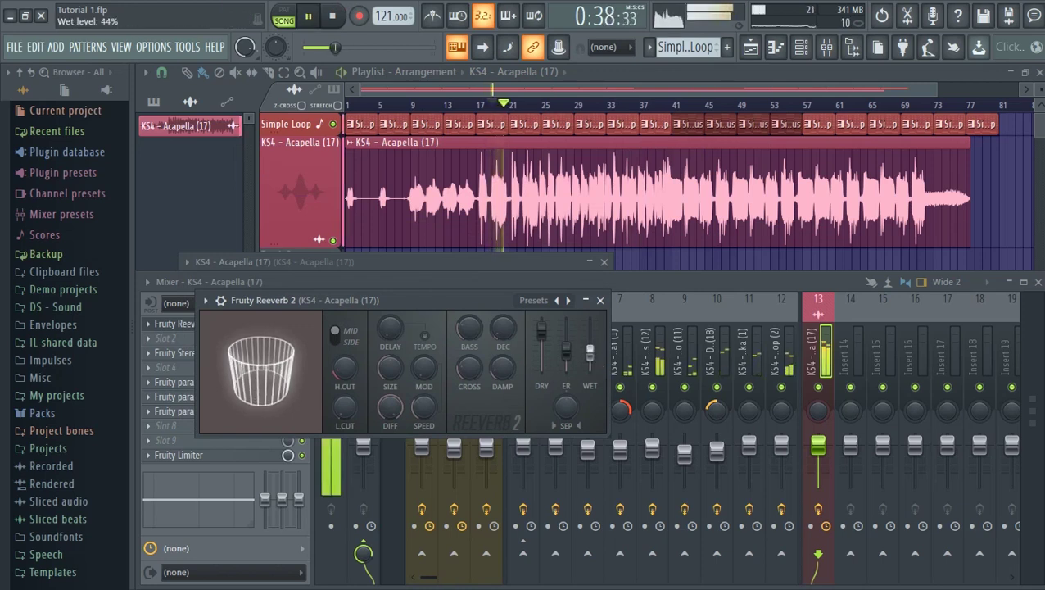
pyautogui.moveTo(590, 357)
pyautogui.mouseDown()
pyautogui.moveTo(589, 324)
pyautogui.moveTo(590, 358)
pyautogui.mouseUp()
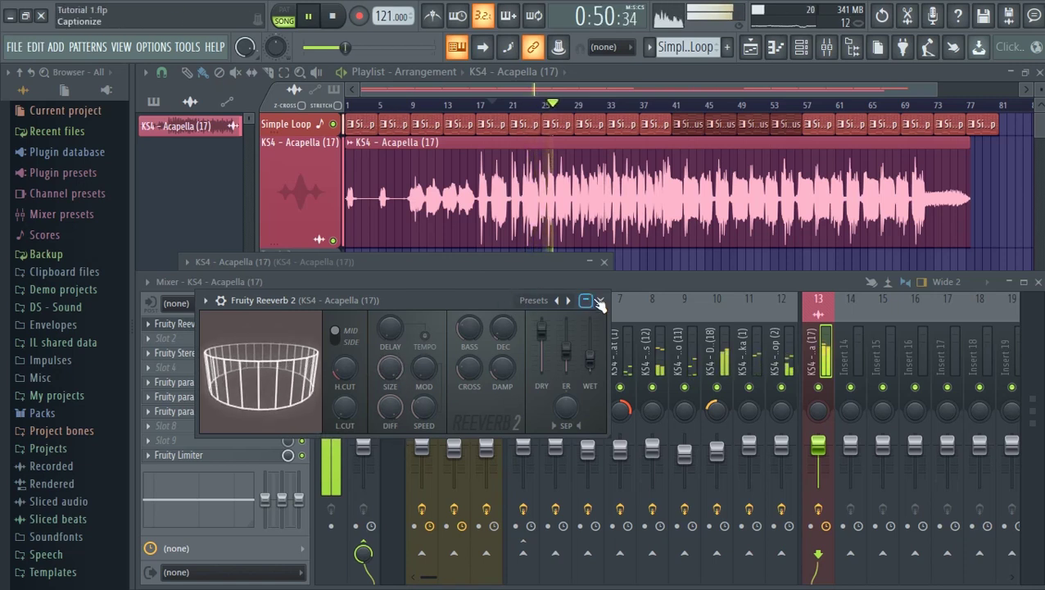
pyautogui.click(599, 303)
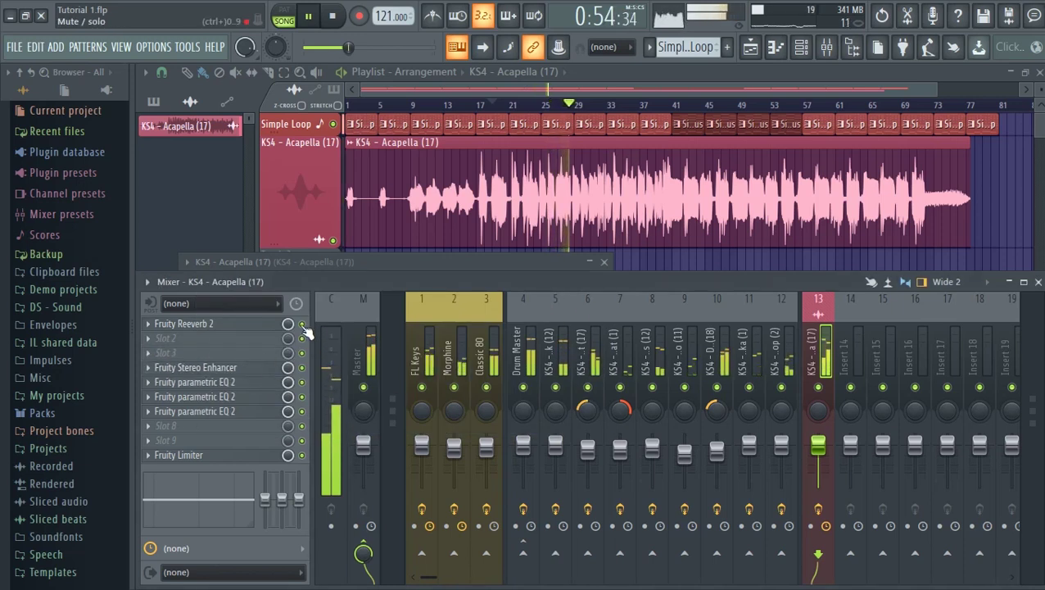
# Move Fruity Reeverb 2 down to slot 3, directly above the Stereo Enhancer, and stop playback
pyautogui.moveTo(242, 324); pyautogui.dragTo(245, 343)
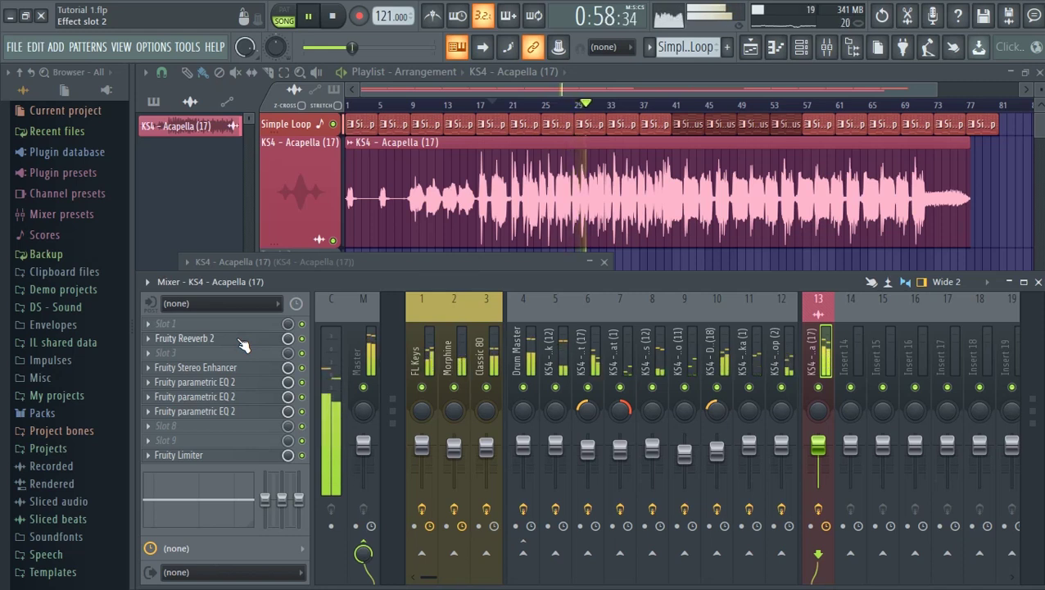
pyautogui.moveTo(243, 343); pyautogui.dragTo(244, 354)
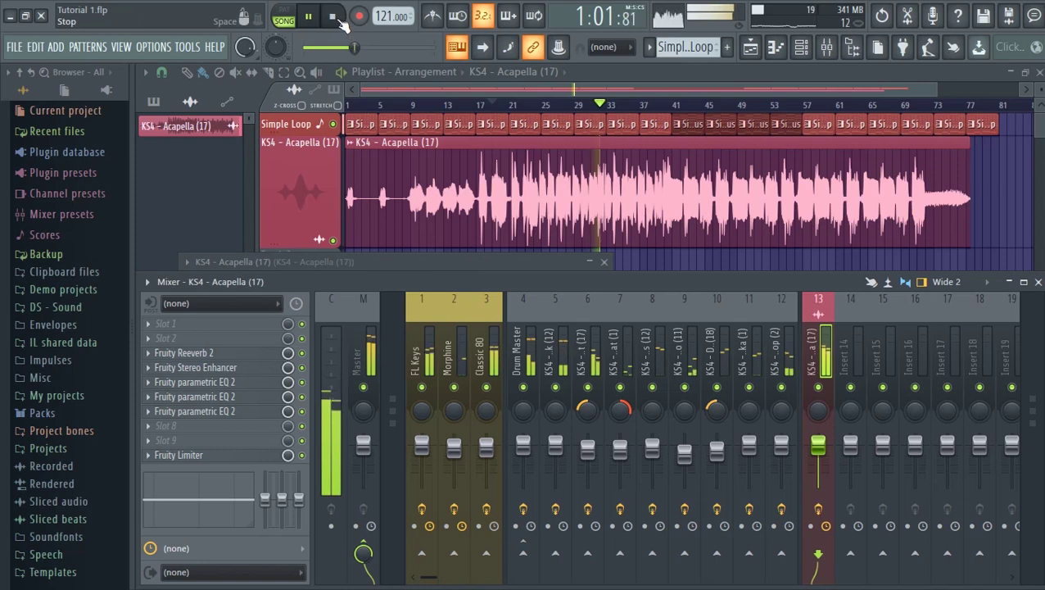
pyautogui.press('space')
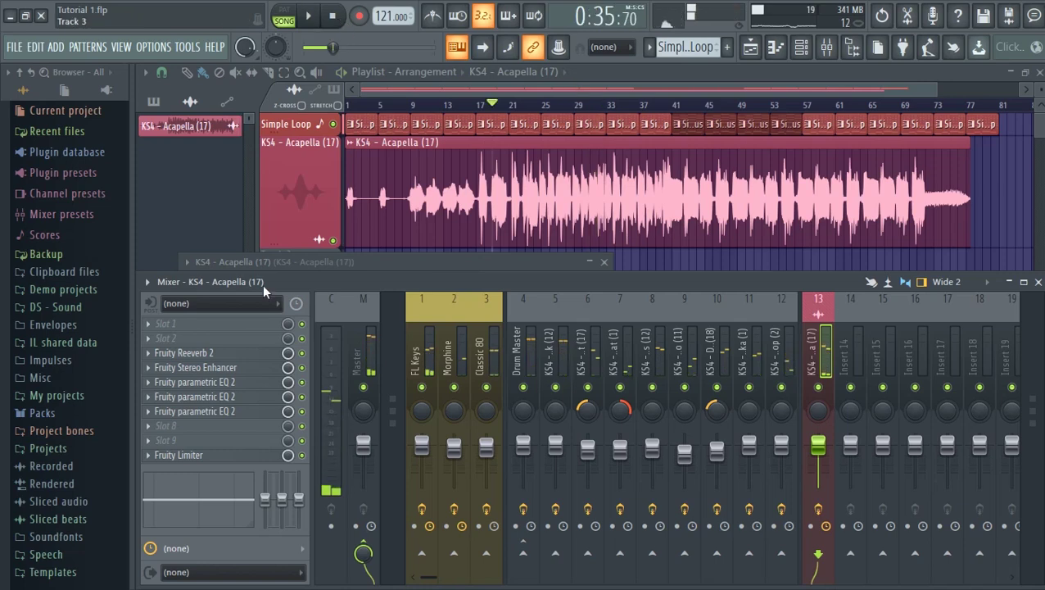
# Load Fruity Delay 2 into slot 1 of the vocal track's effect chain
pyautogui.click(253, 321)
pyautogui.moveTo(267, 238)
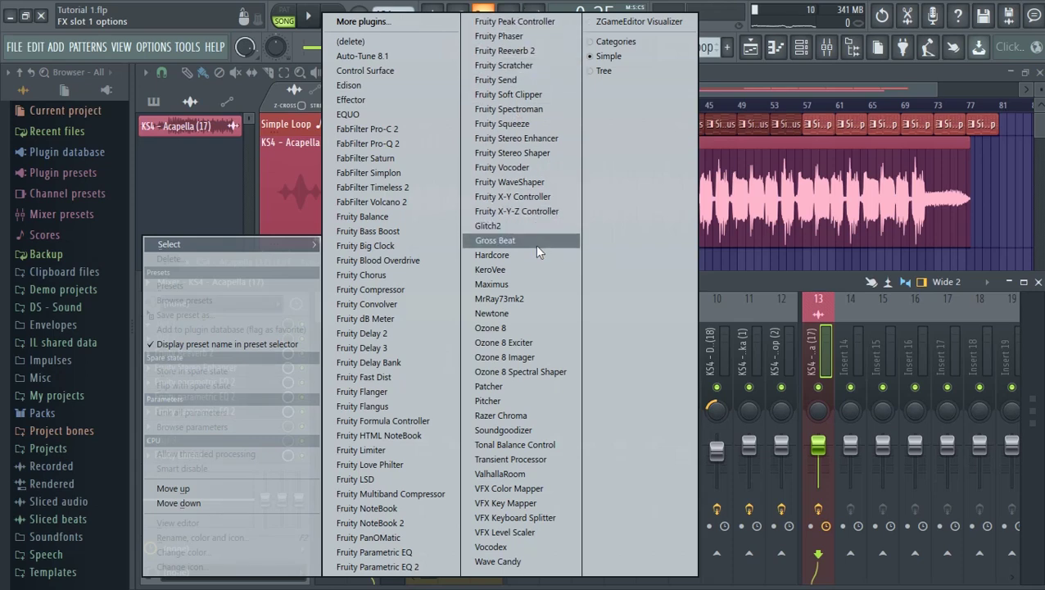
pyautogui.click(391, 334)
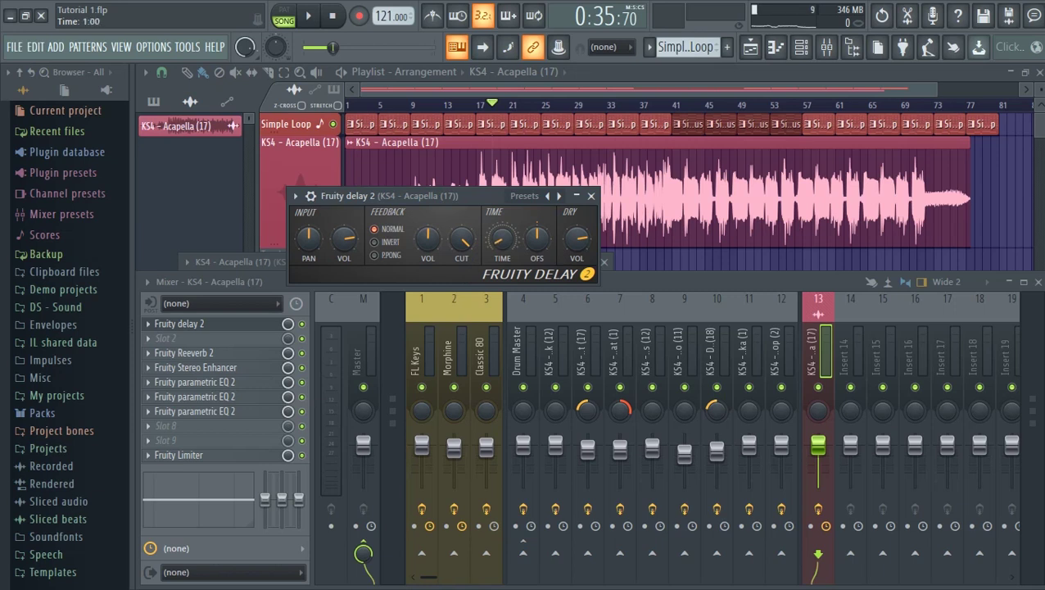
# Audition the vocal delay, lower the mix level of its effect slot to about 28%, and replay the section
pyautogui.press('space')
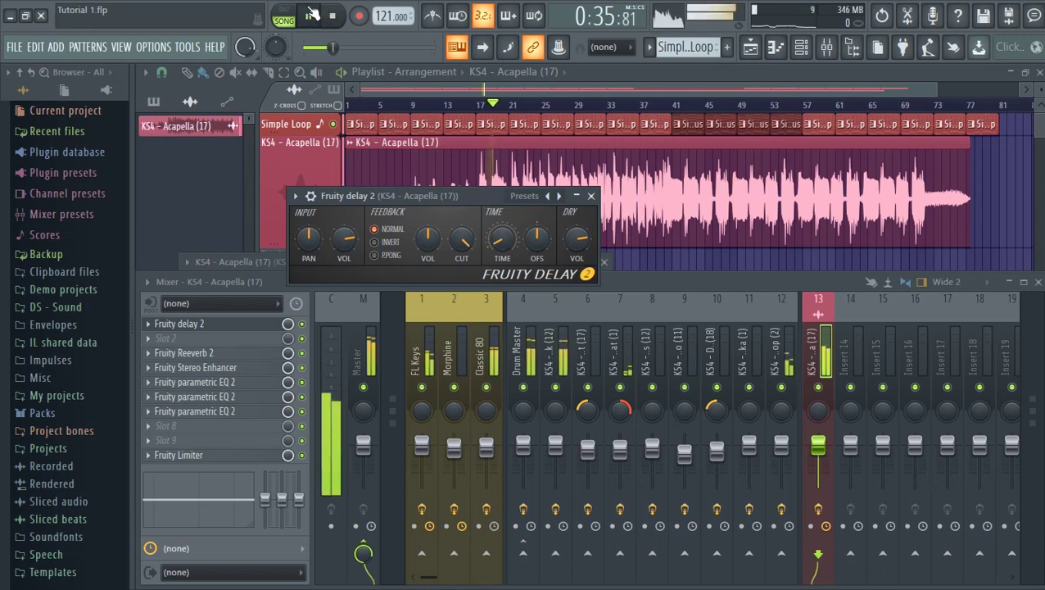
pyautogui.click(333, 17)
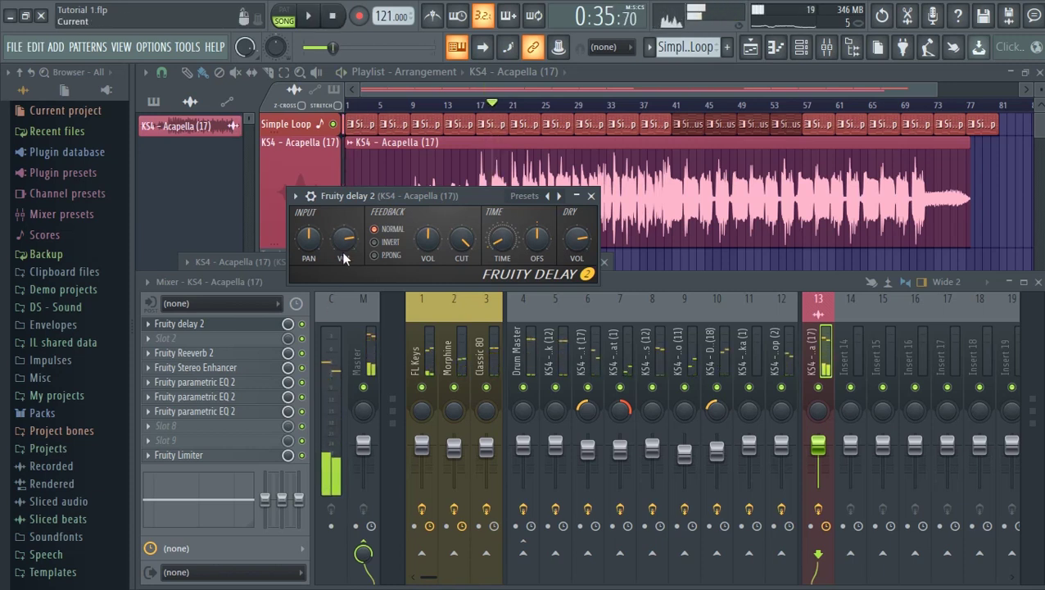
pyautogui.click(286, 324)
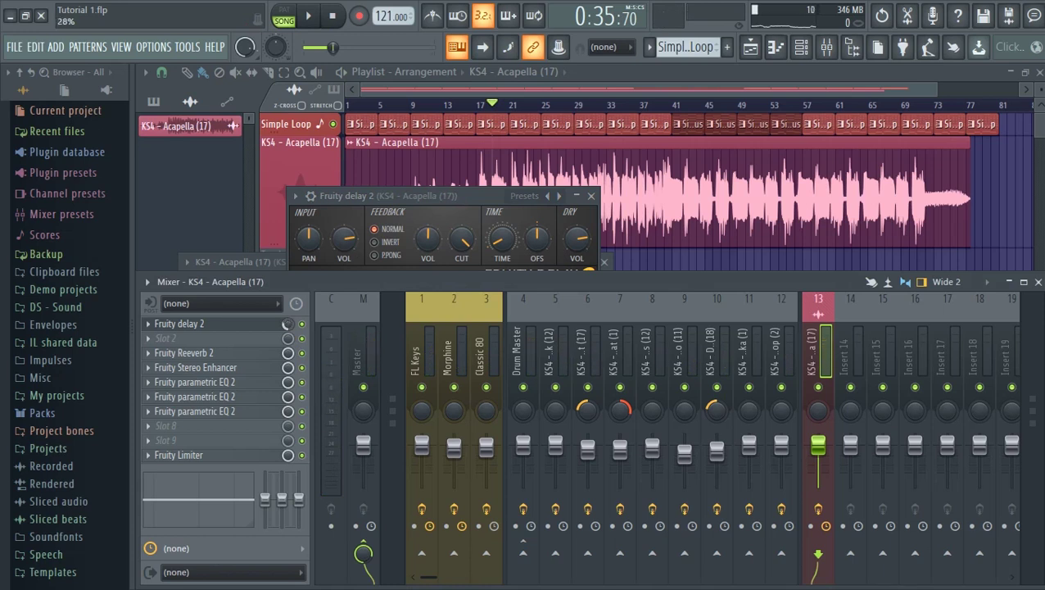
pyautogui.click(304, 17)
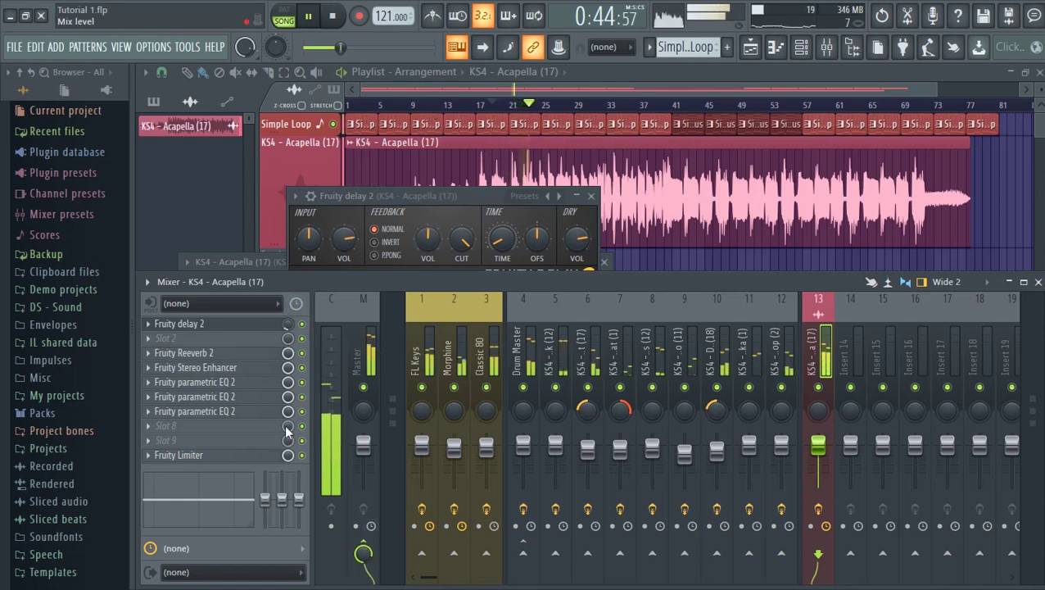
# Reduce the vocal limiter's gain to -4.5 dB during playback and close its window
pyautogui.click(277, 455)
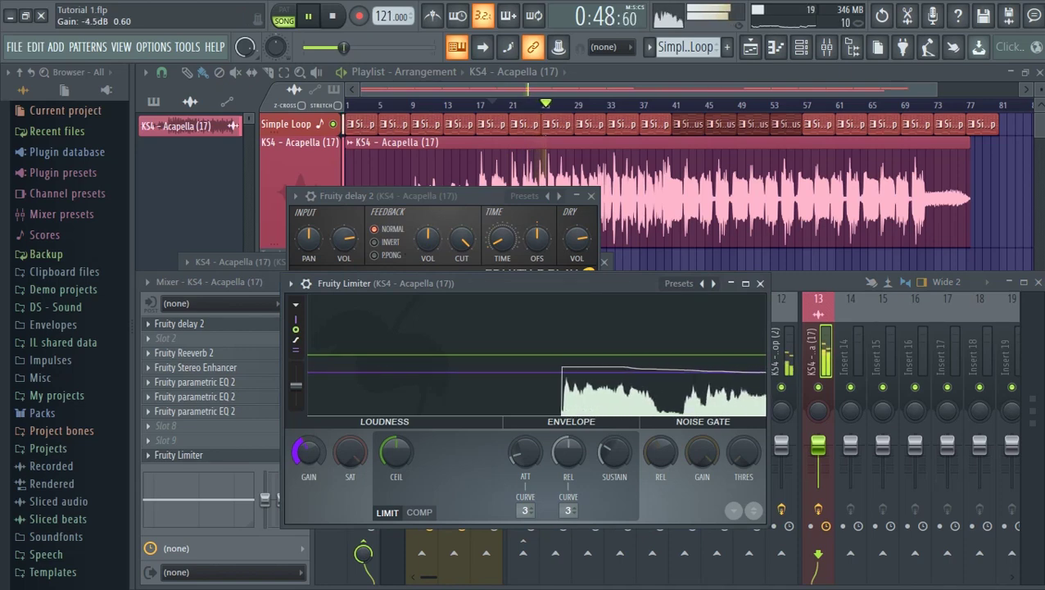
pyautogui.click(760, 284)
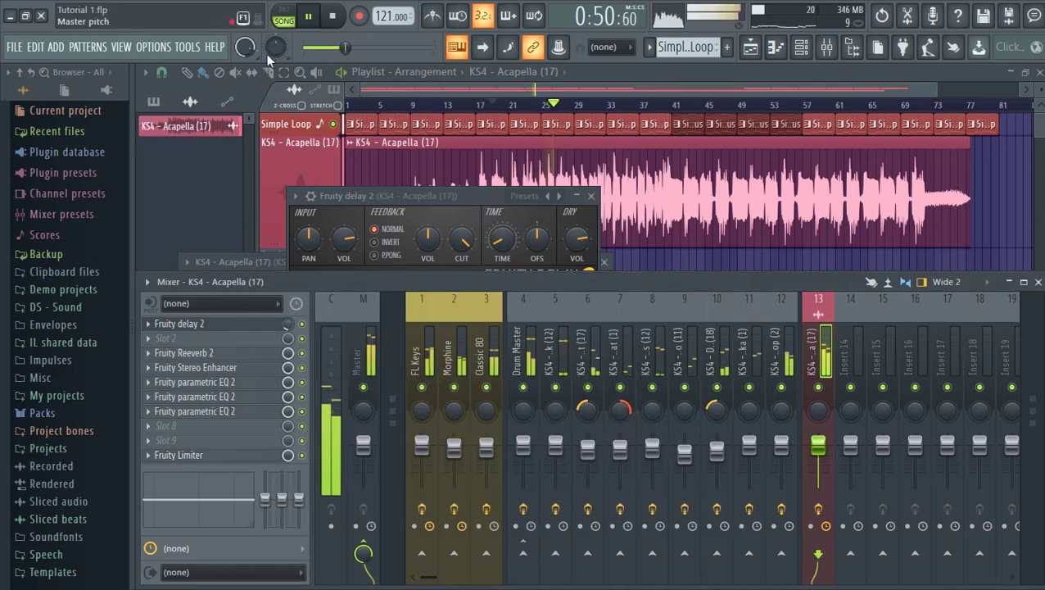
# Close the Fruity Delay 2 and acapella channel settings windows and stop playback
pyautogui.click(590, 196)
pyautogui.click(602, 256)
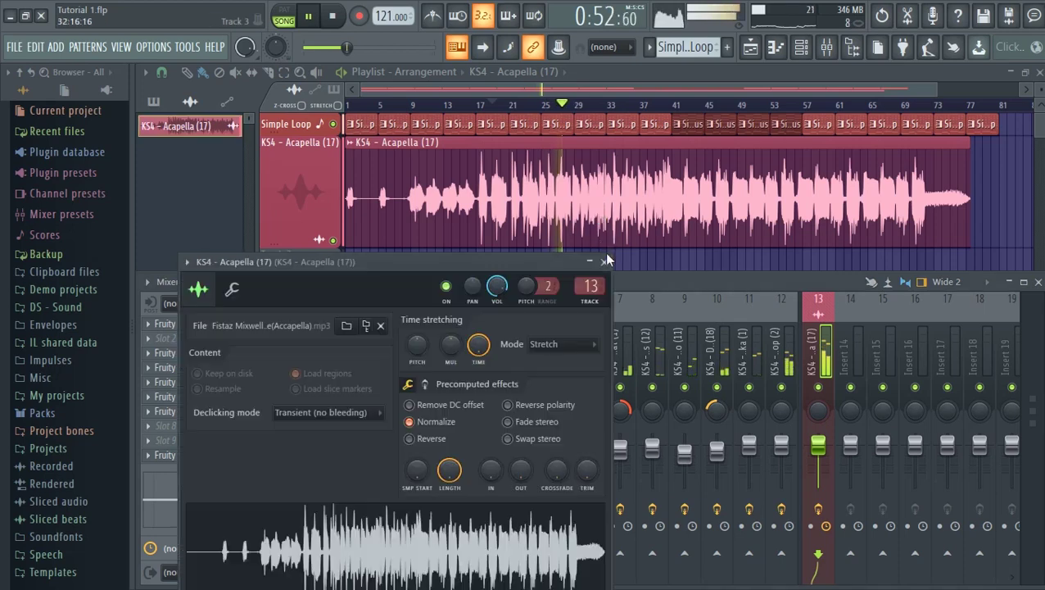
pyautogui.click(604, 262)
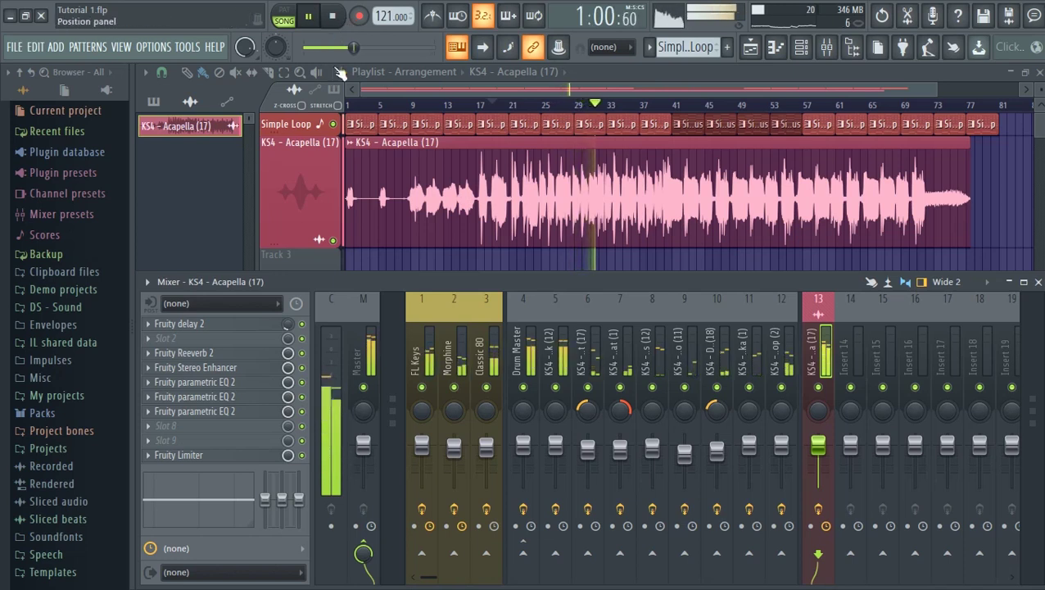
pyautogui.click(333, 18)
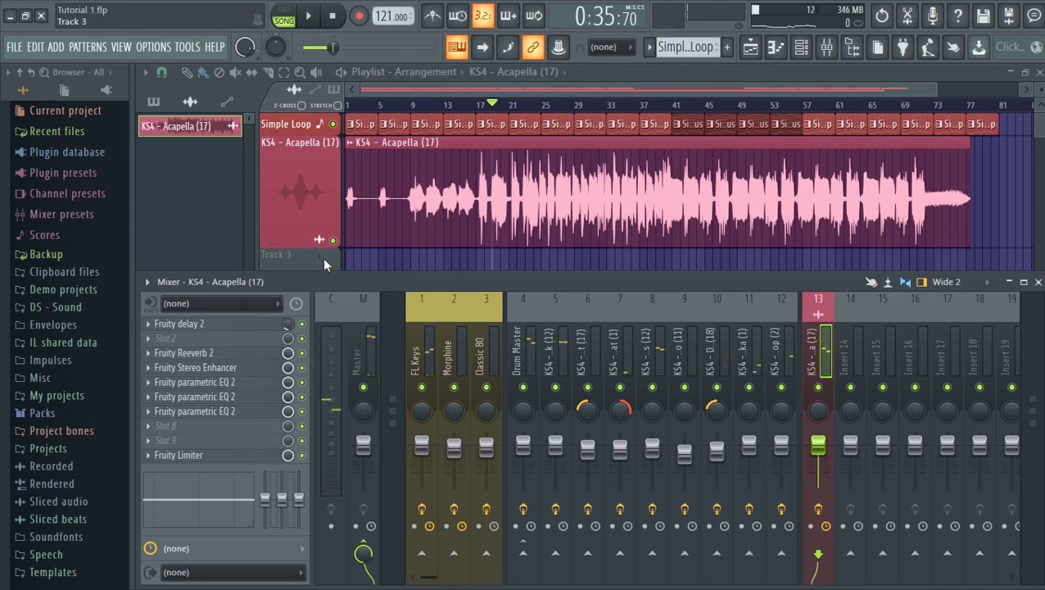
# Bypass the vocal's Stereo Enhancer, shift the reverb, enhancer and three EQs down one slot, and audition the vocal
pyautogui.click(302, 368)
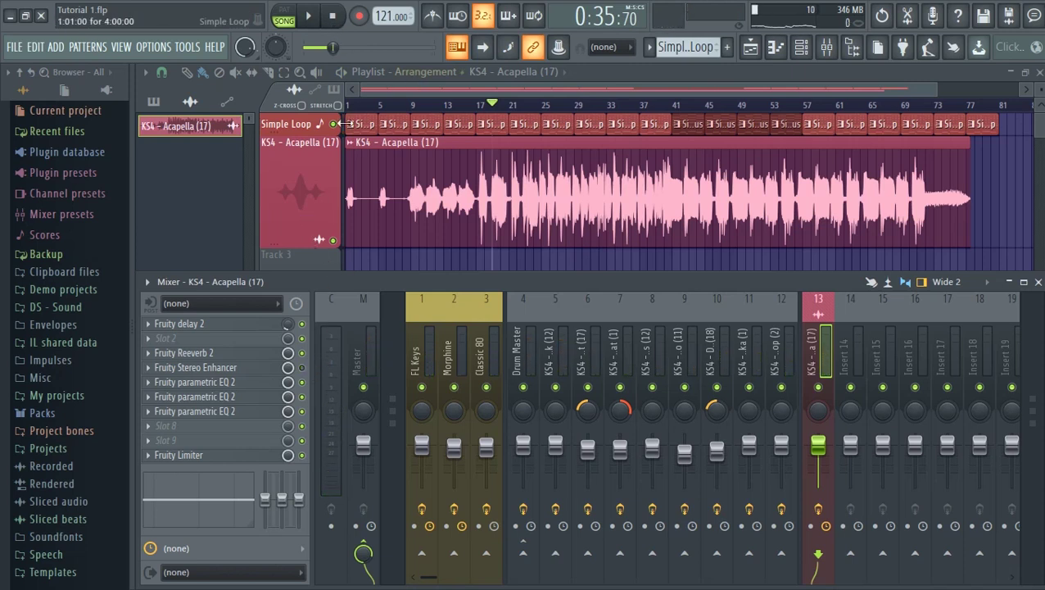
pyautogui.click(312, 17)
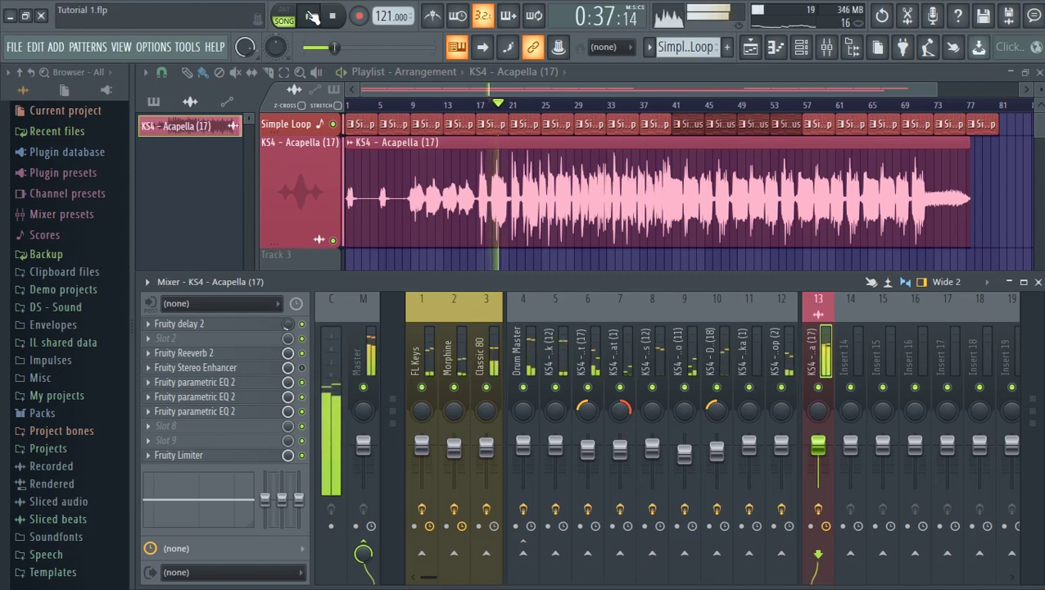
pyautogui.moveTo(227, 414)
pyautogui.mouseDown()
pyautogui.moveTo(234, 427)
pyautogui.moveTo(234, 398)
pyautogui.mouseUp()
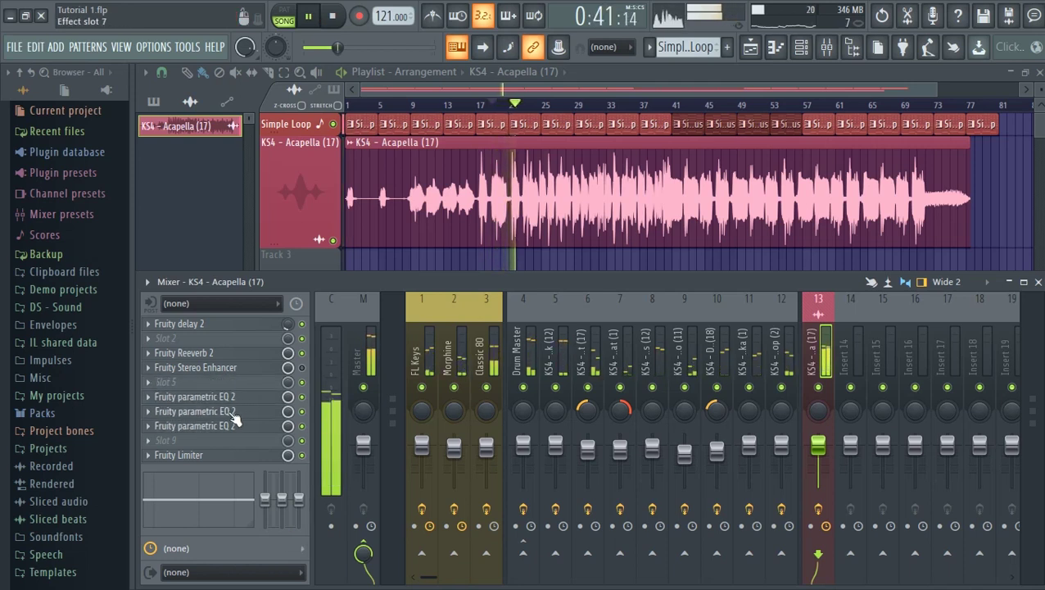
pyautogui.moveTo(250, 369)
pyautogui.mouseDown()
pyautogui.moveTo(255, 385)
pyautogui.moveTo(259, 373)
pyautogui.mouseUp()
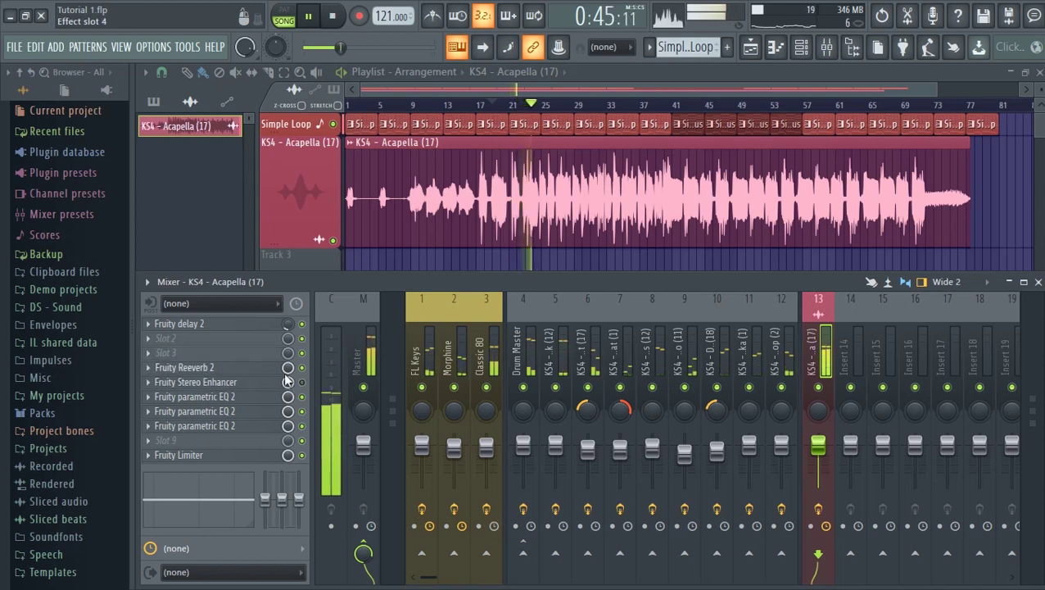
pyautogui.press('space')
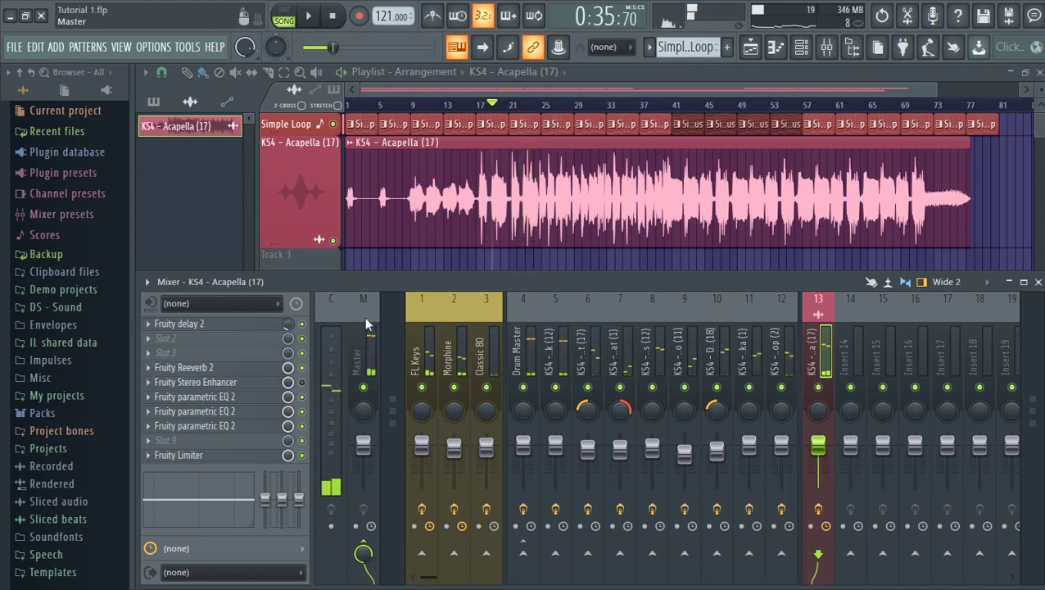
pyautogui.click(309, 16)
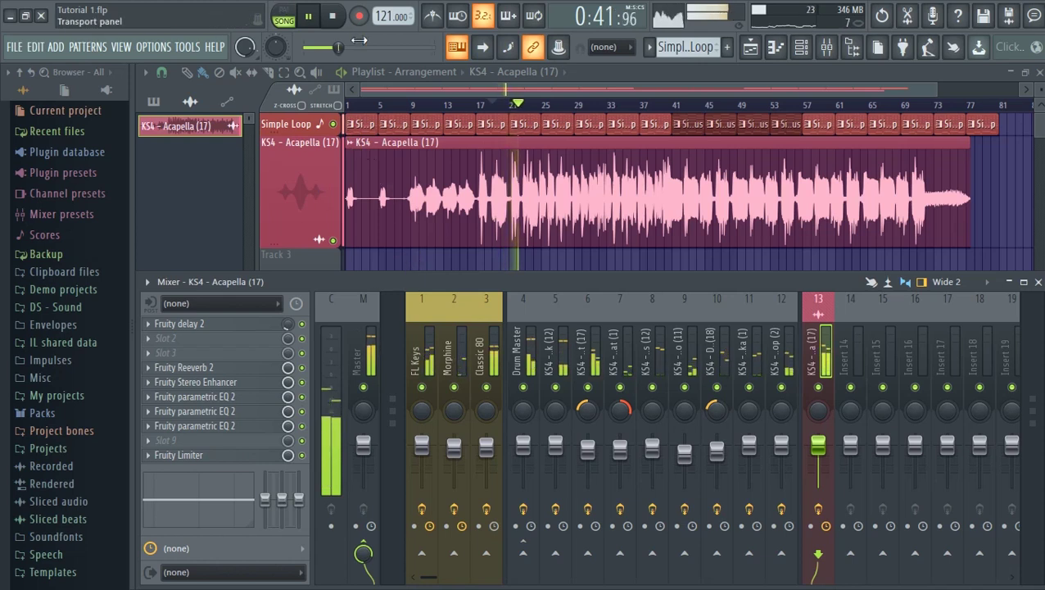
pyautogui.press('space')
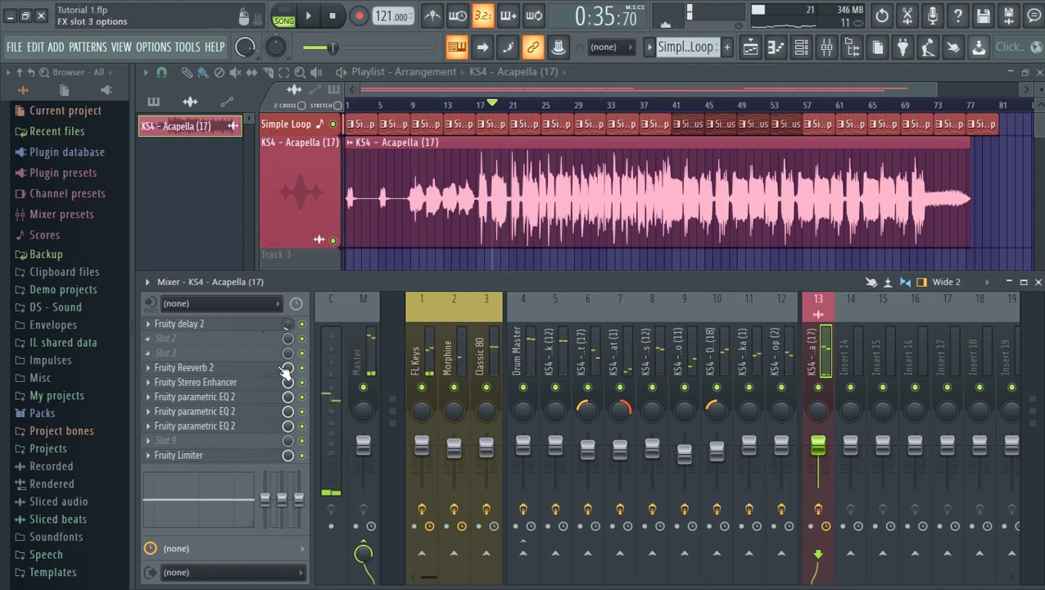
# Load Fruity Fast Dist into slot 2 of the vocal track's effect chain and move its window below the playlist clips
pyautogui.click(242, 341)
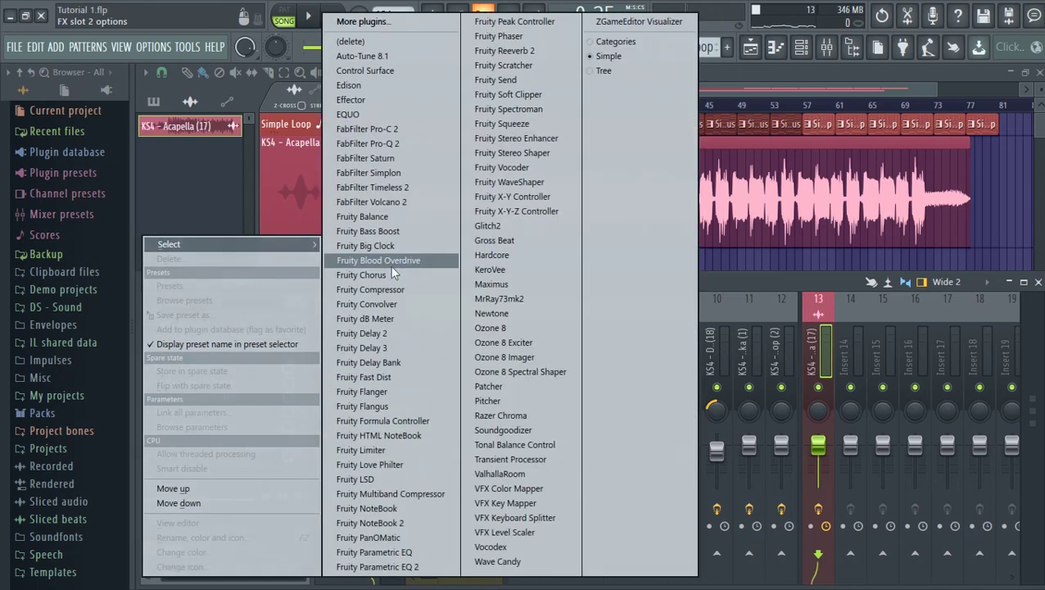
pyautogui.click(382, 376)
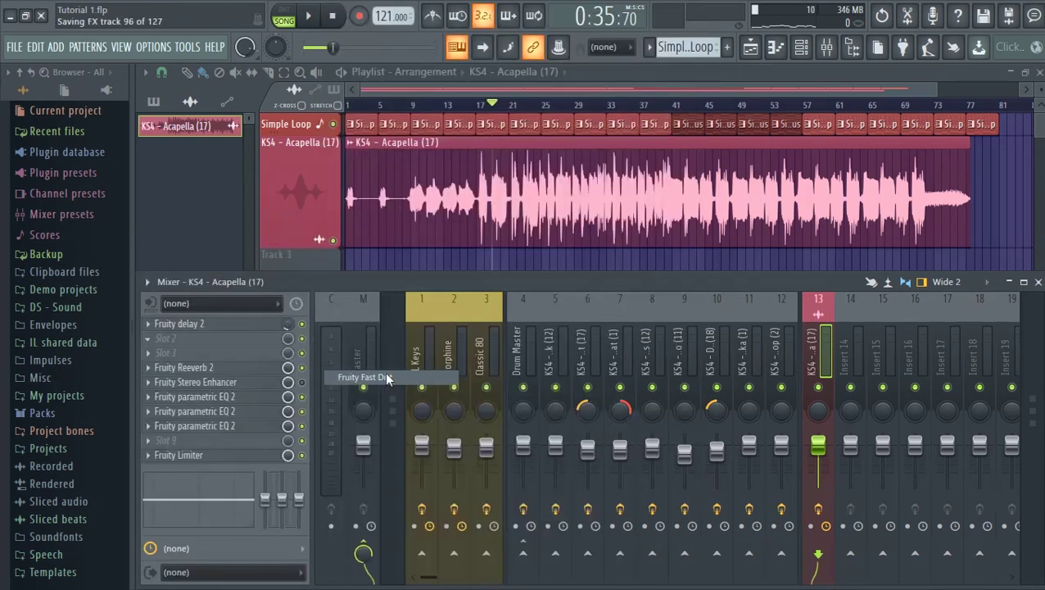
pyautogui.moveTo(291, 238); pyautogui.dragTo(280, 377)
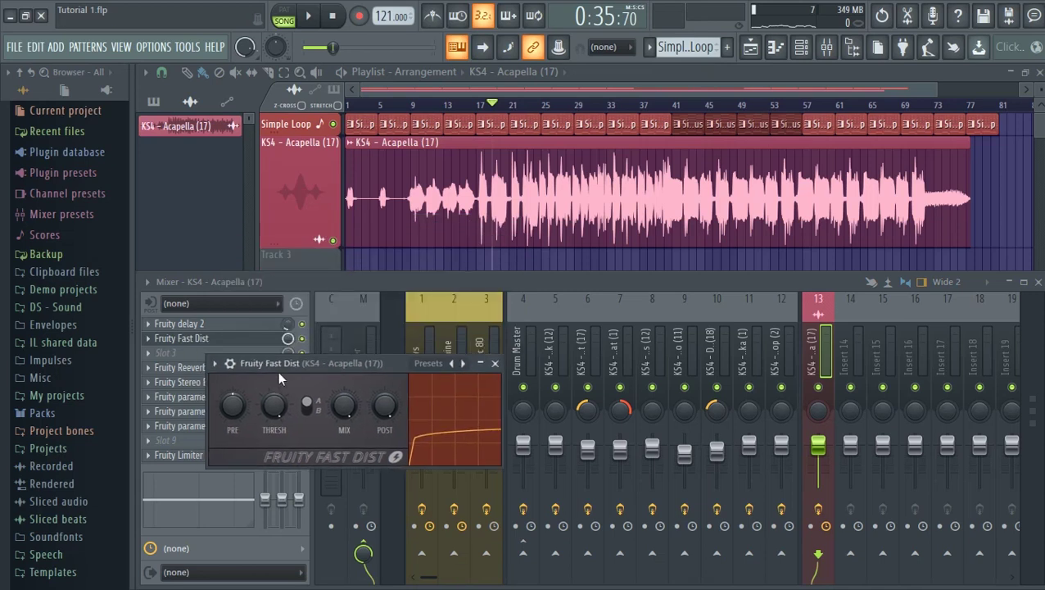
# Audition the vocal distortion, lower its mix level to 10%, reduce its post gain, and close its window
pyautogui.click(310, 20)
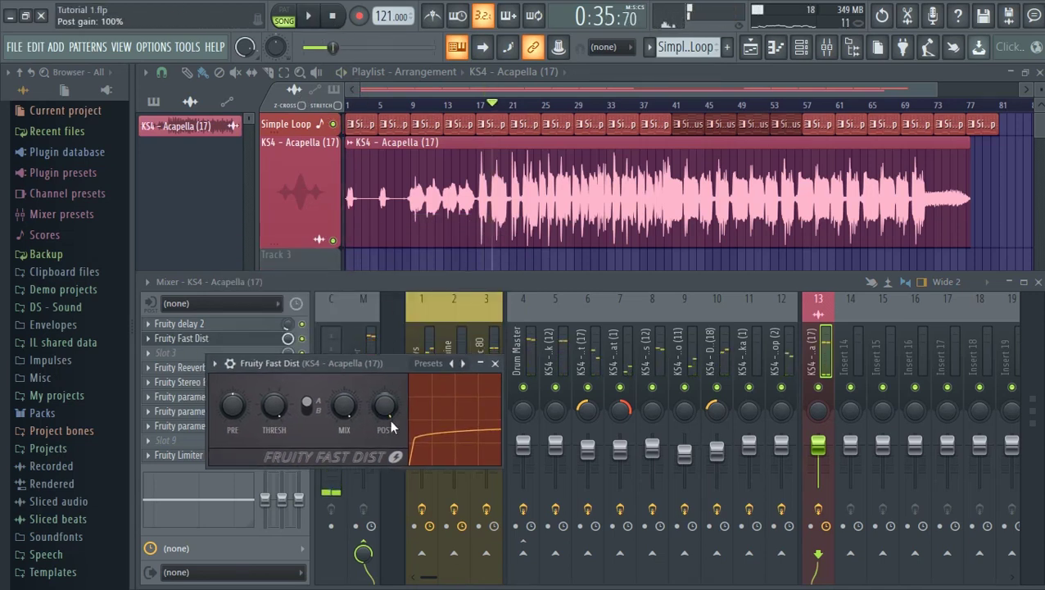
pyautogui.moveTo(345, 404); pyautogui.dragTo(346, 411)
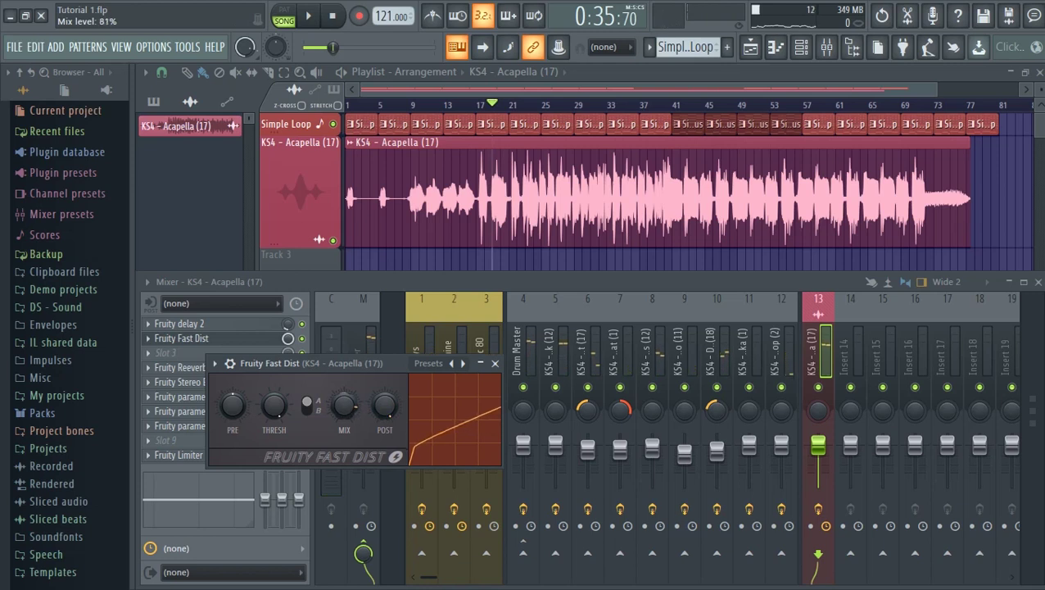
pyautogui.click(300, 11)
pyautogui.moveTo(344, 411)
pyautogui.mouseDown()
pyautogui.moveTo(344, 425)
pyautogui.moveTo(385, 405)
pyautogui.moveTo(385, 415)
pyautogui.moveTo(384, 395)
pyautogui.moveTo(344, 415)
pyautogui.mouseUp()
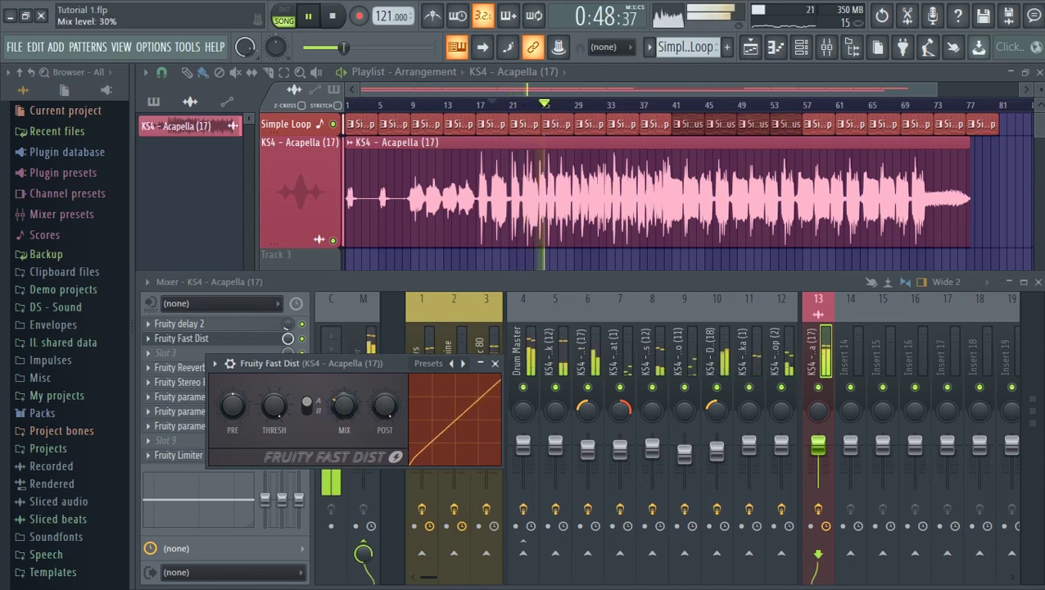
pyautogui.click(332, 16)
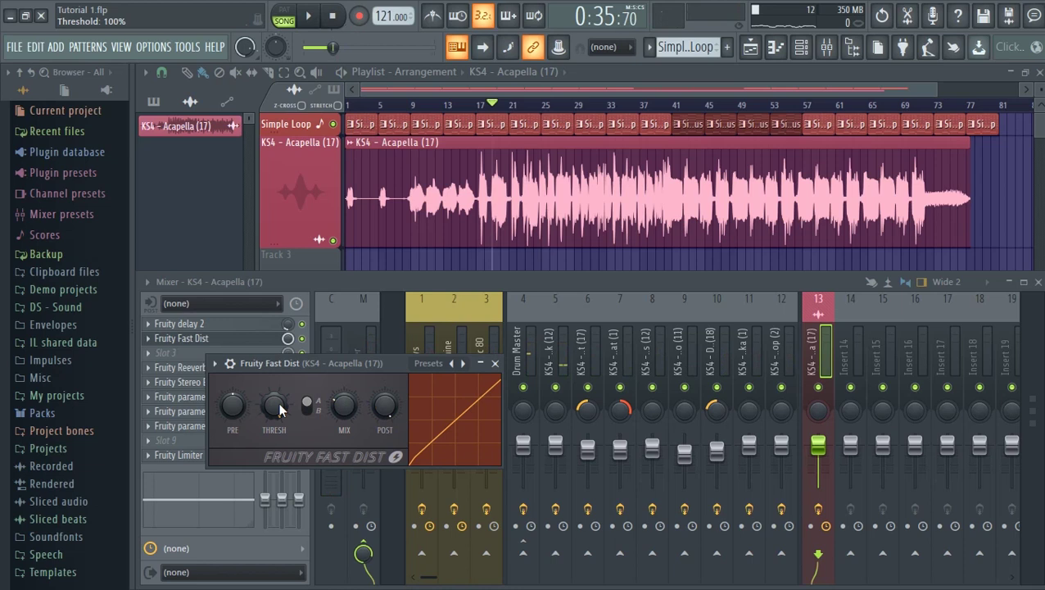
pyautogui.click(315, 18)
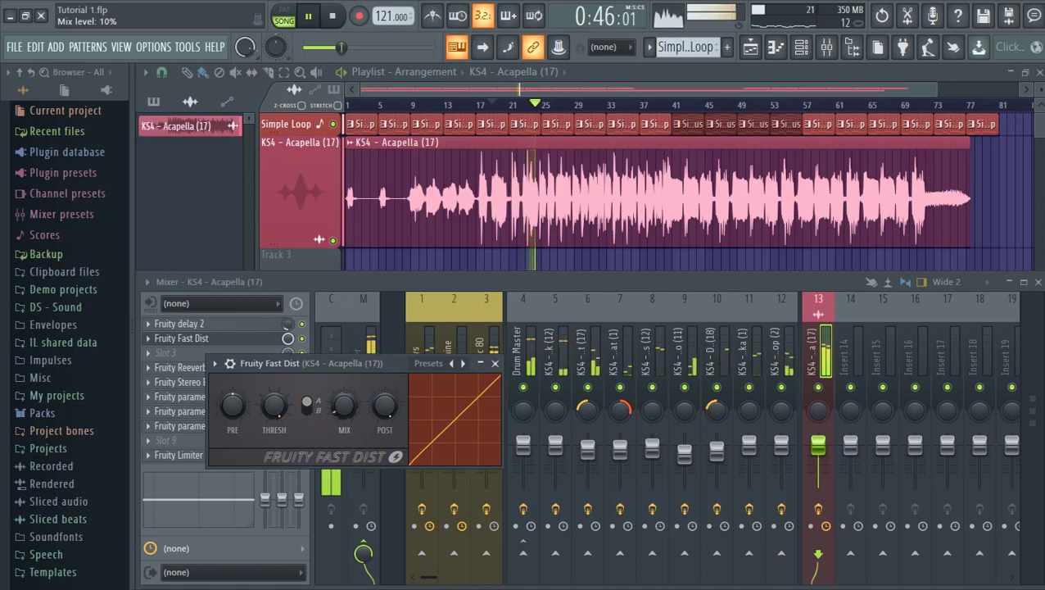
pyautogui.moveTo(384, 405); pyautogui.dragTo(384, 411)
pyautogui.click(494, 363)
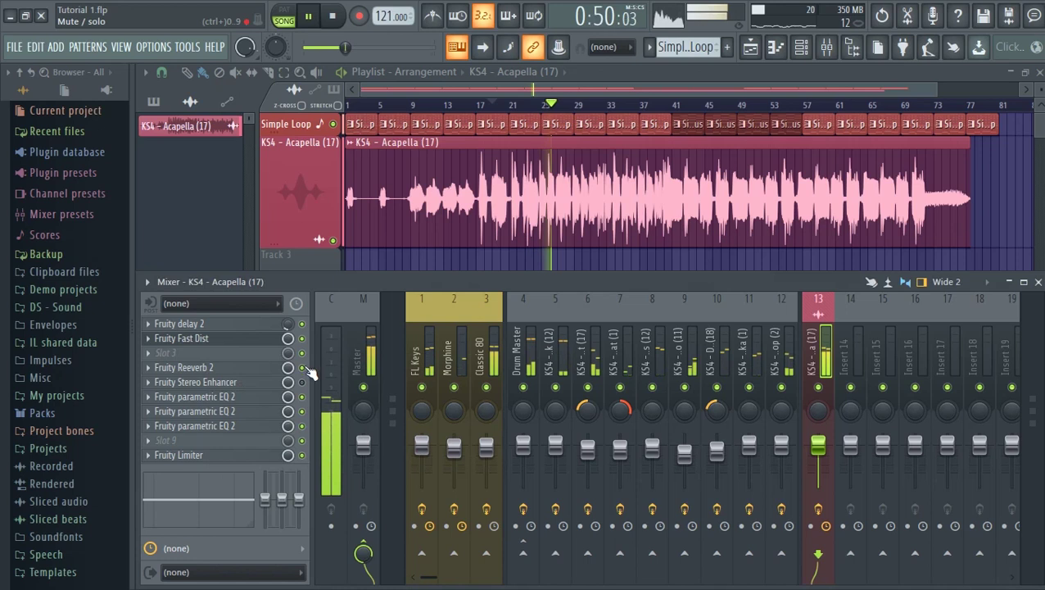
# Reopen the vocal's Fruity Fast Dist, readjust its post gain, set the mix level to 5%, and close it
pyautogui.click(249, 338)
pyautogui.moveTo(381, 413); pyautogui.dragTo(382, 403)
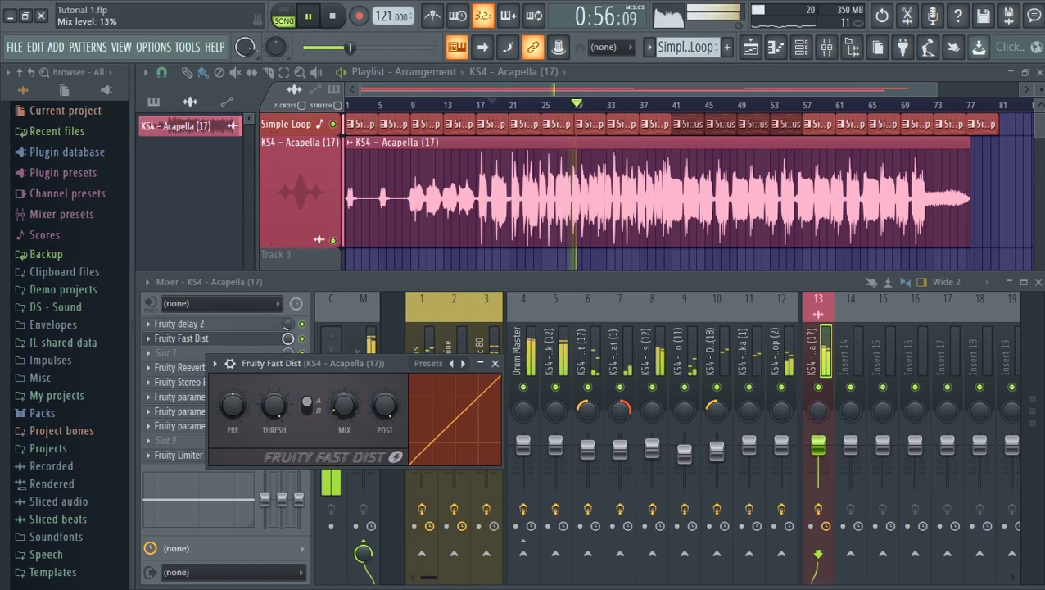
pyautogui.moveTo(344, 405); pyautogui.dragTo(344, 408)
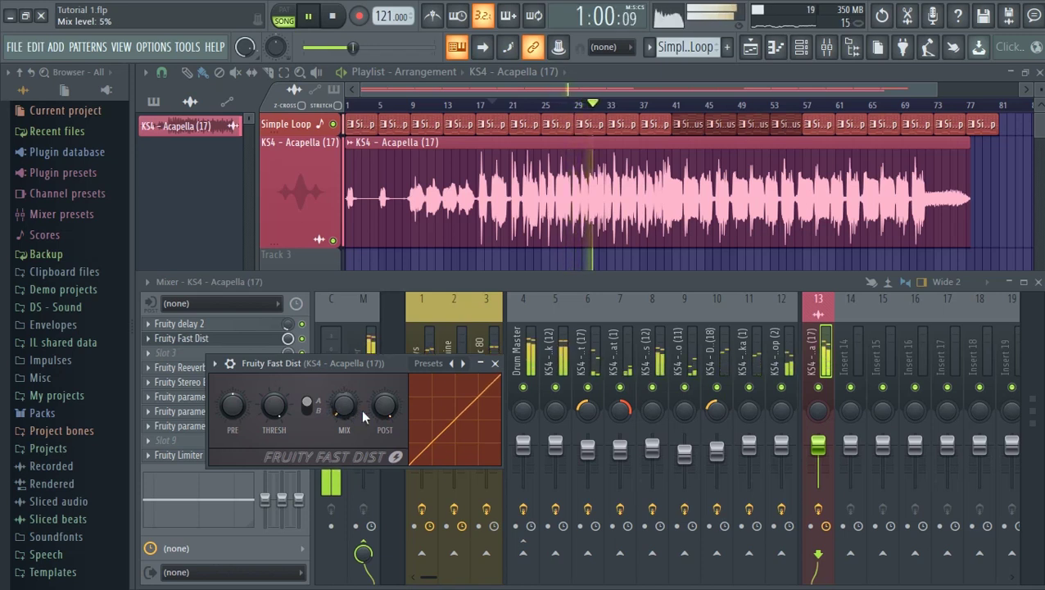
pyautogui.click(494, 363)
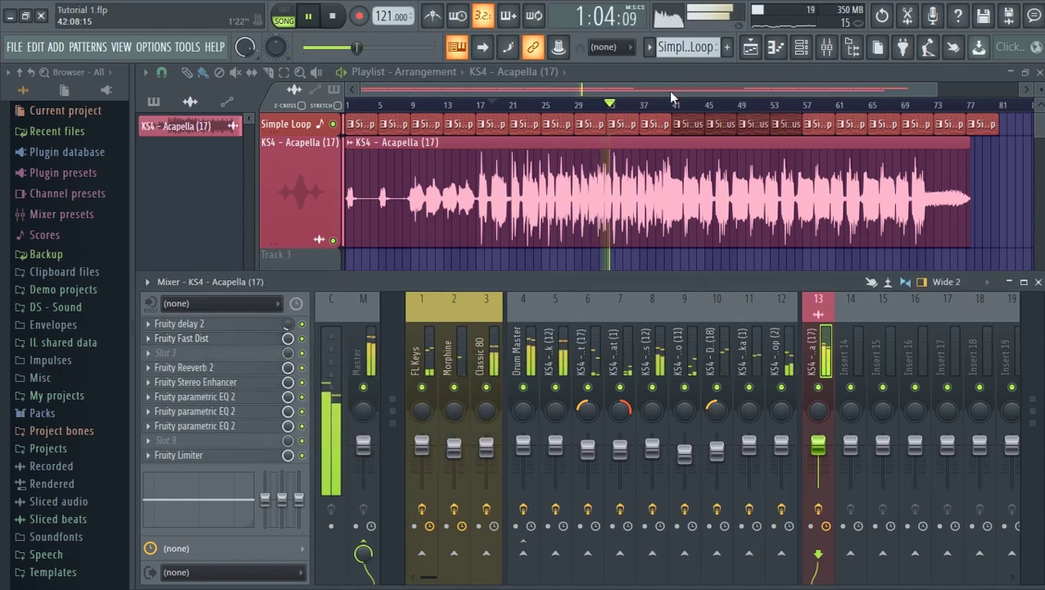
# Play the song from about bar 37, compare the vocal with the Stereo Enhancer on and off, and stop playback
pyautogui.moveTo(667, 109); pyautogui.dragTo(646, 105)
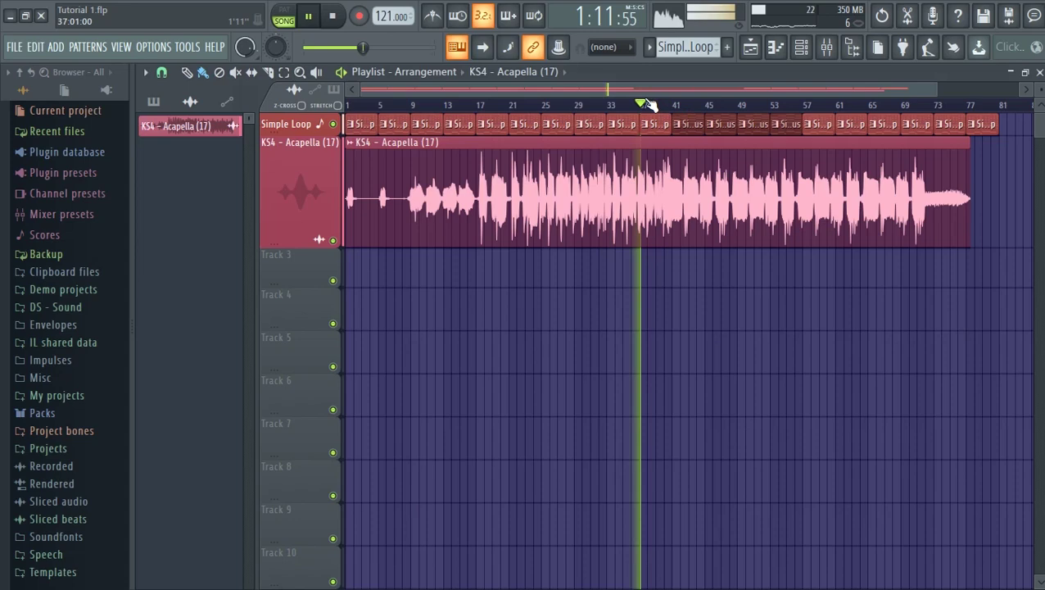
pyautogui.click(302, 512)
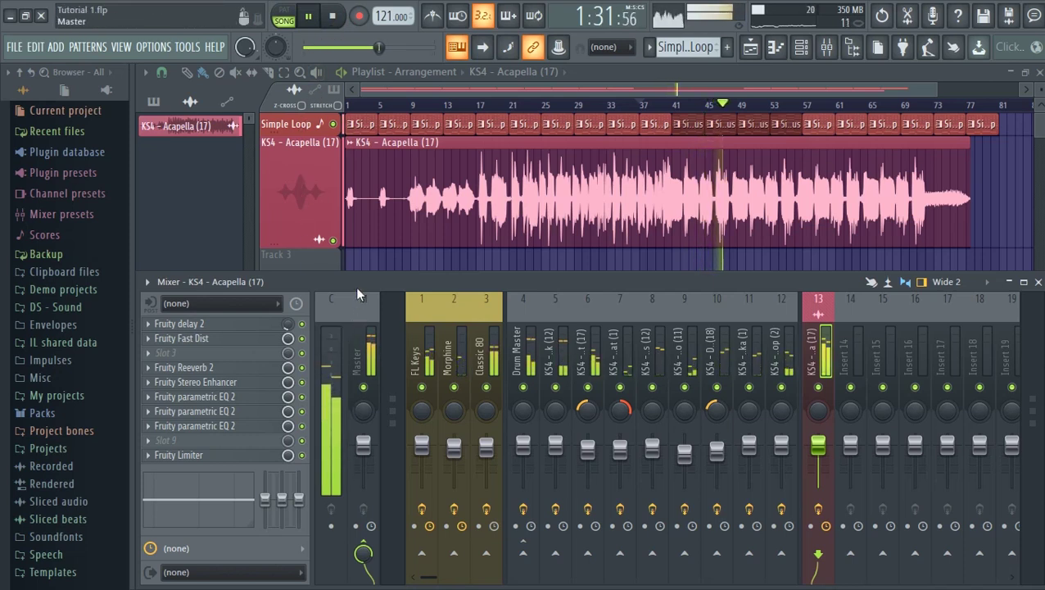
pyautogui.click(302, 382)
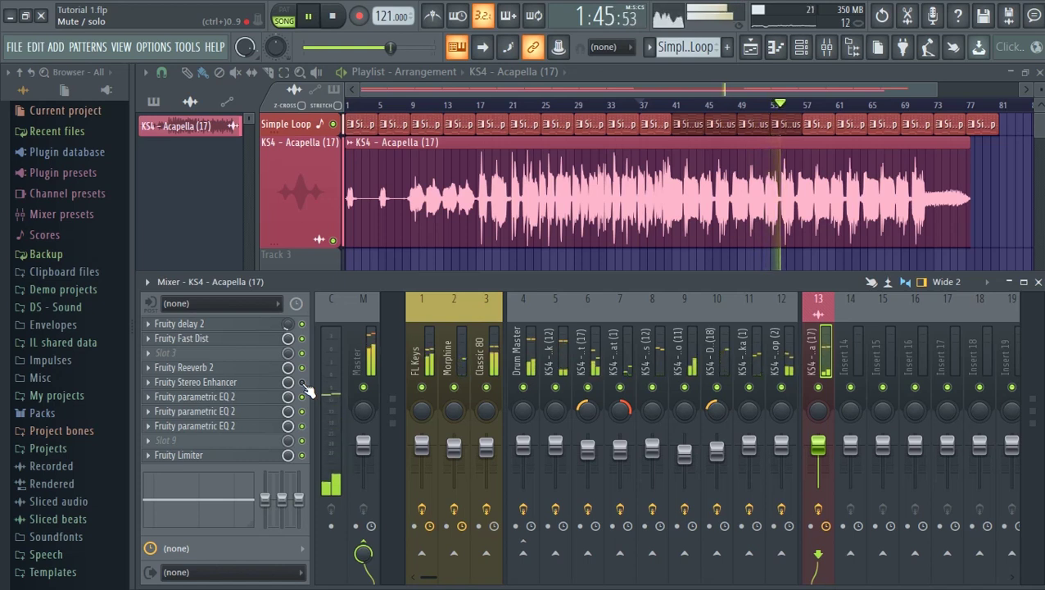
pyautogui.click(302, 383)
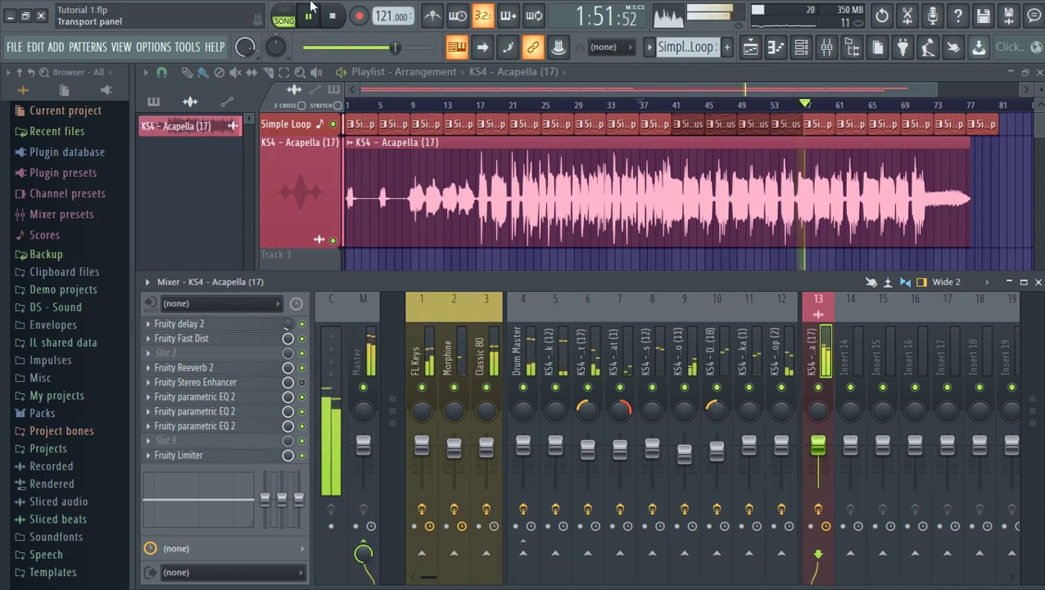
pyautogui.click(336, 18)
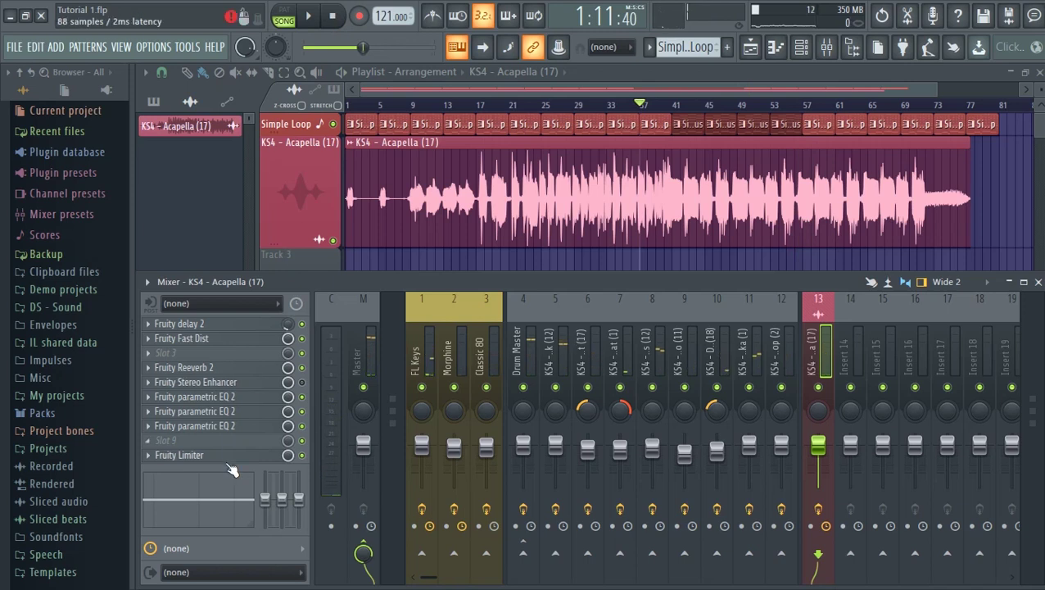
# Open the vocal track's Fruity Limiter, switch it to compressor mode, and lower the compression threshold slightly
pyautogui.click(197, 456)
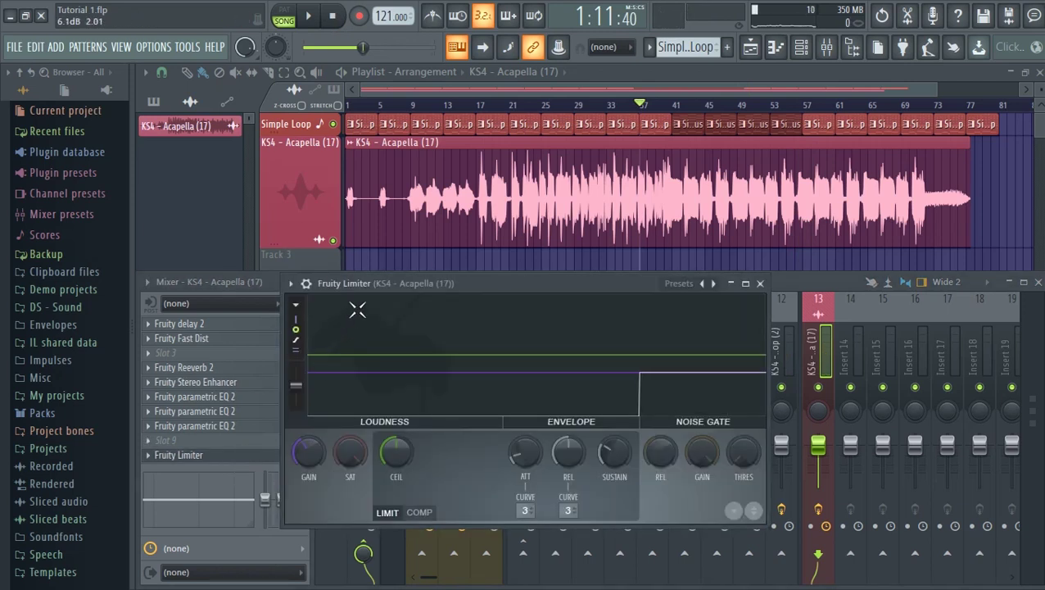
pyautogui.moveTo(383, 284); pyautogui.dragTo(331, 273)
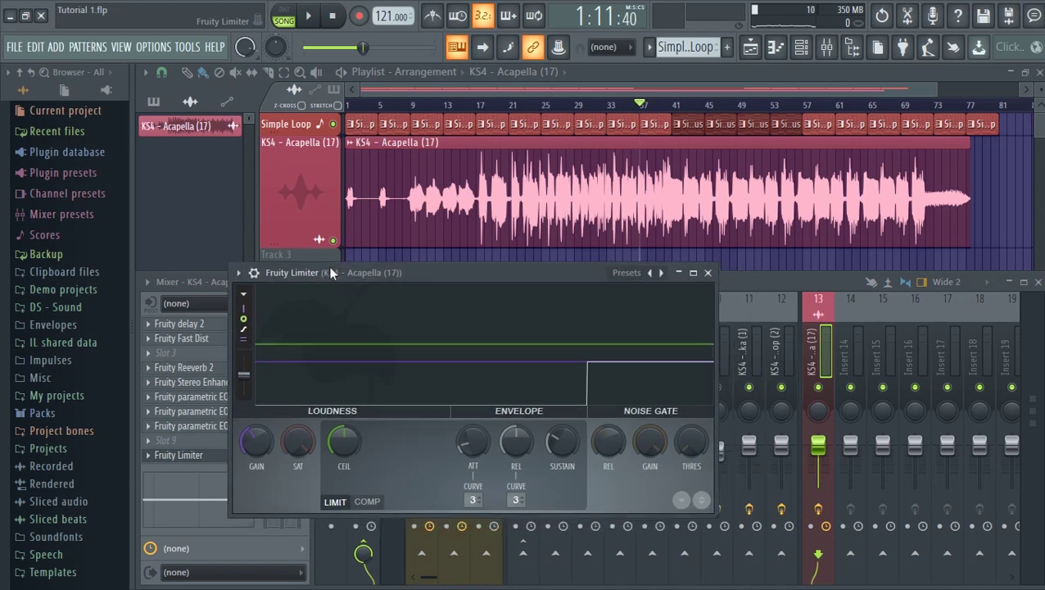
pyautogui.click(371, 500)
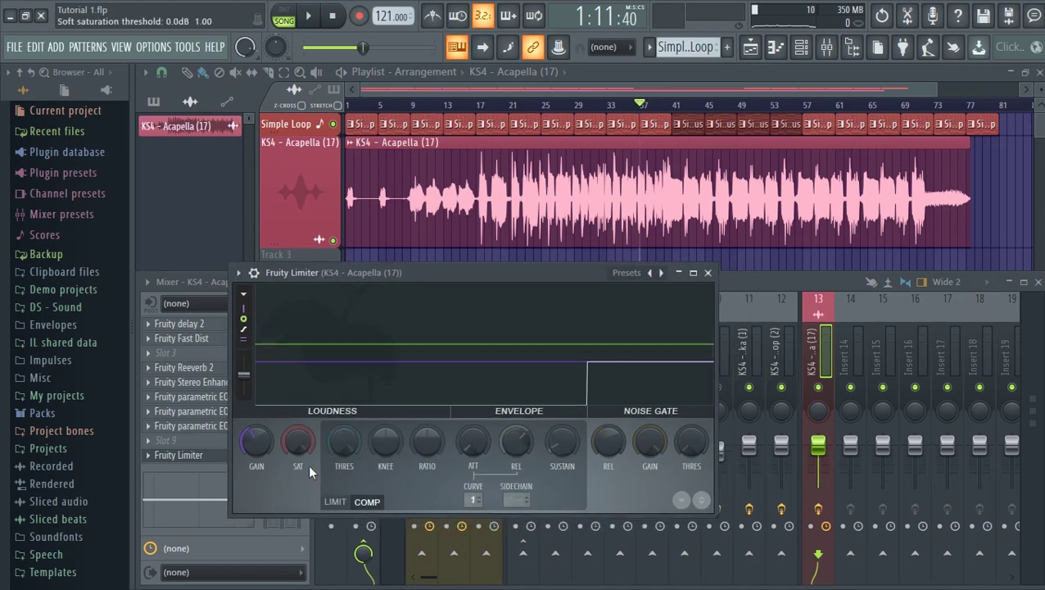
pyautogui.moveTo(347, 438); pyautogui.dragTo(256, 318)
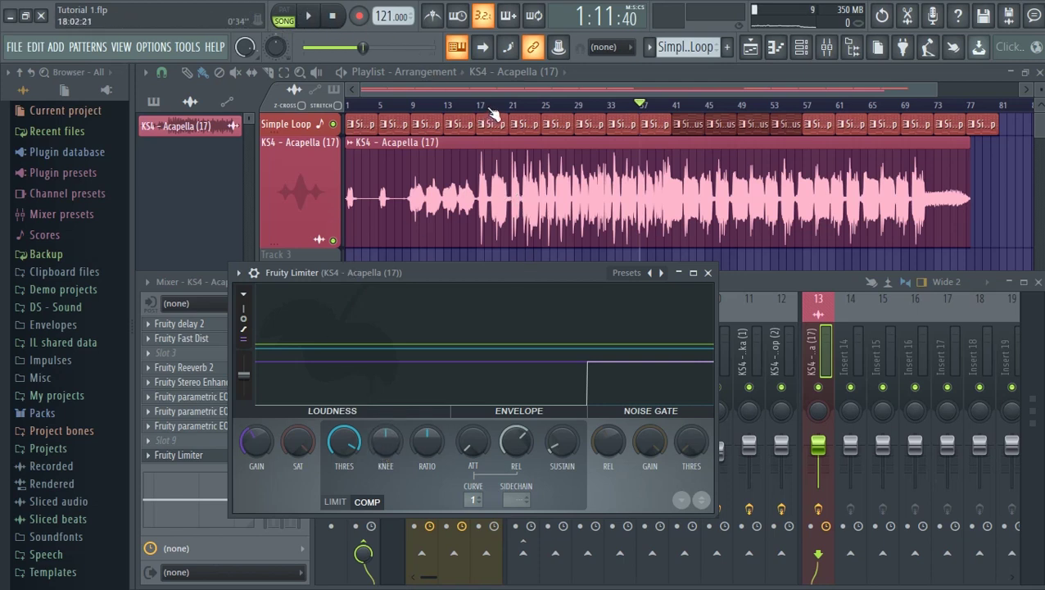
# Play from about bar 21 with the vocal limiter open and lower its compression threshold to -8.3 dB
pyautogui.click(516, 109)
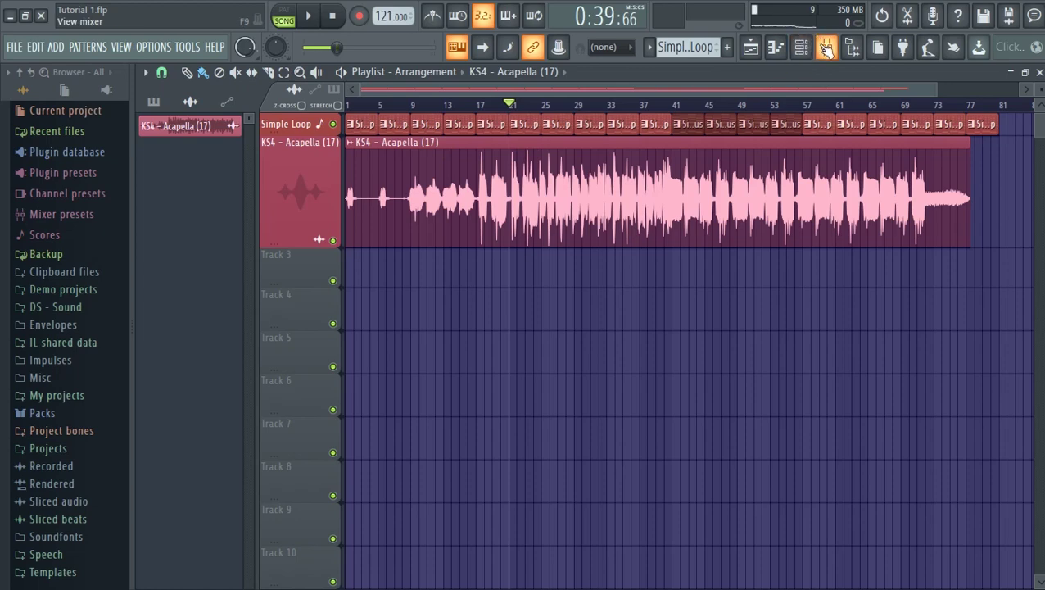
pyautogui.click(827, 46)
pyautogui.click(287, 456)
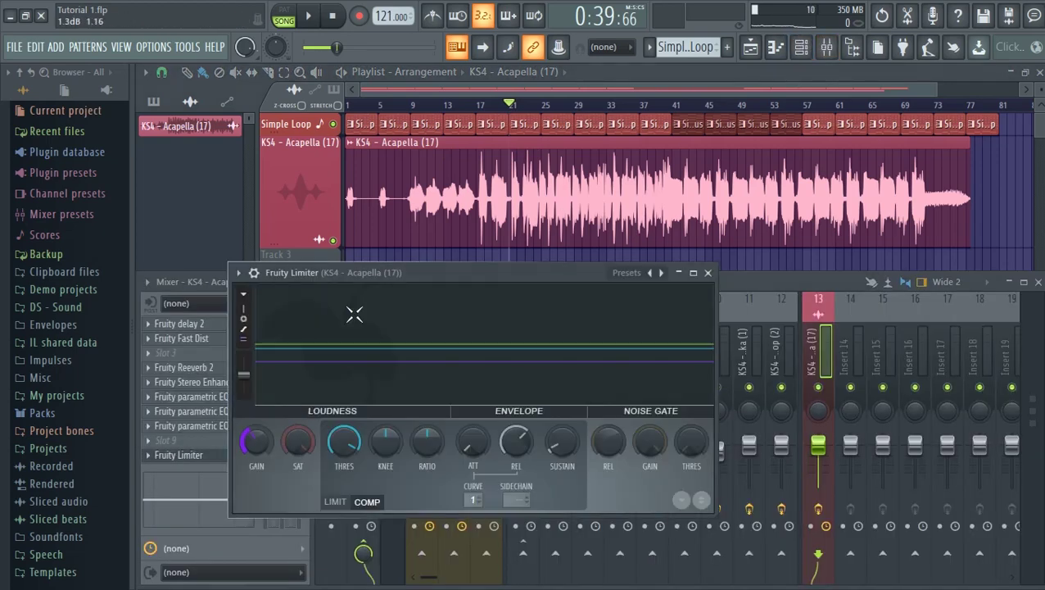
pyautogui.click(319, 14)
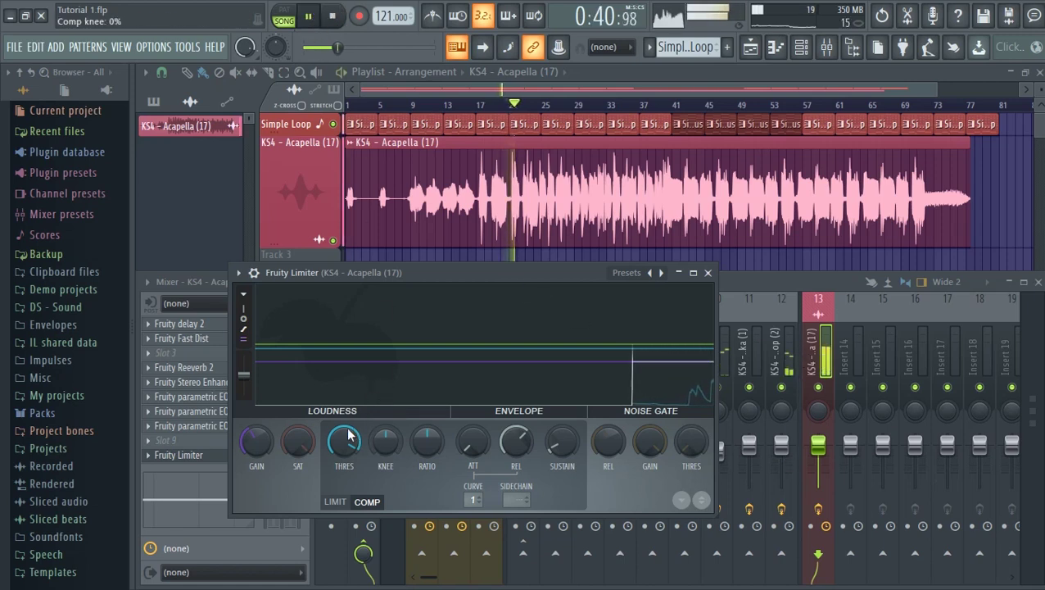
pyautogui.moveTo(344, 442); pyautogui.dragTo(344, 480)
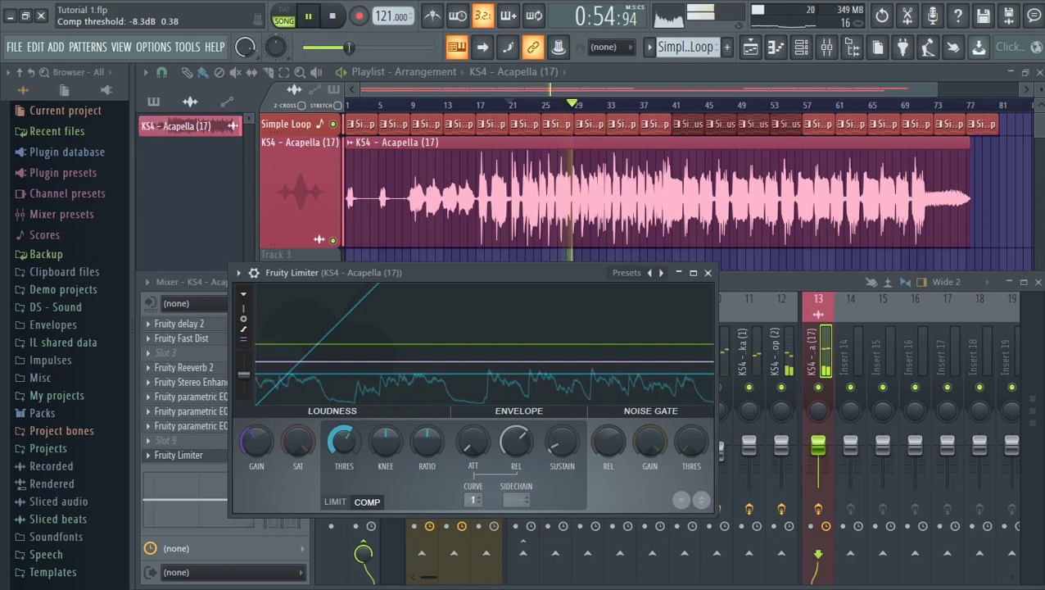
# Fine-tune the vocal limiter's compression threshold to -8.7 dB while the song plays, and stop playback
pyautogui.moveTo(344, 480); pyautogui.dragTo(344, 479)
pyautogui.moveTo(342, 443); pyautogui.dragTo(340, 440)
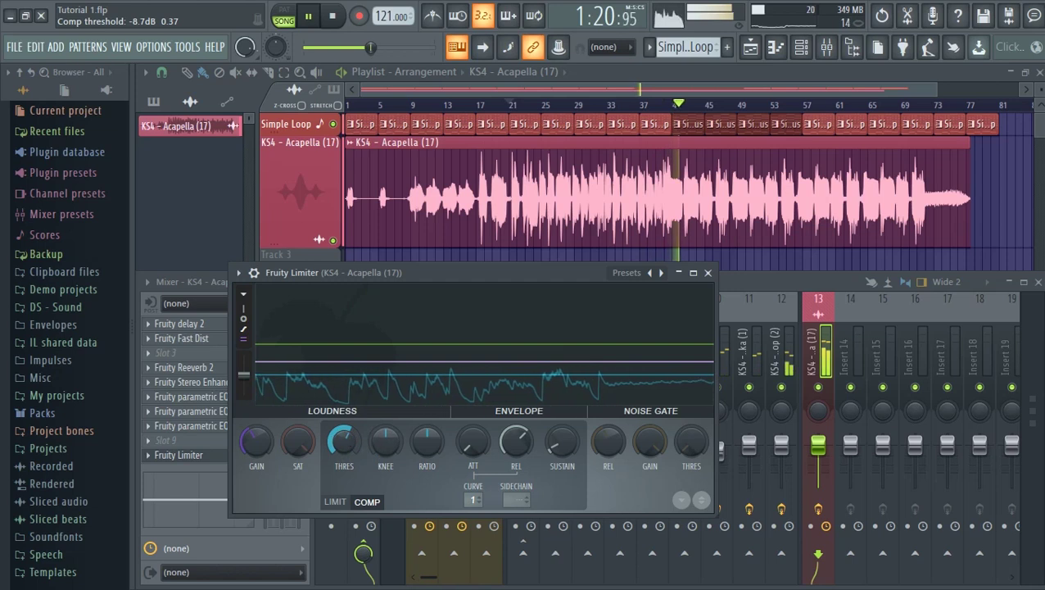
pyautogui.click(332, 15)
# Set the vocal limiter's compression ratio to 3.0:1, listen to the result in the song, and close the limiter
pyautogui.moveTo(425, 472); pyautogui.dragTo(425, 454)
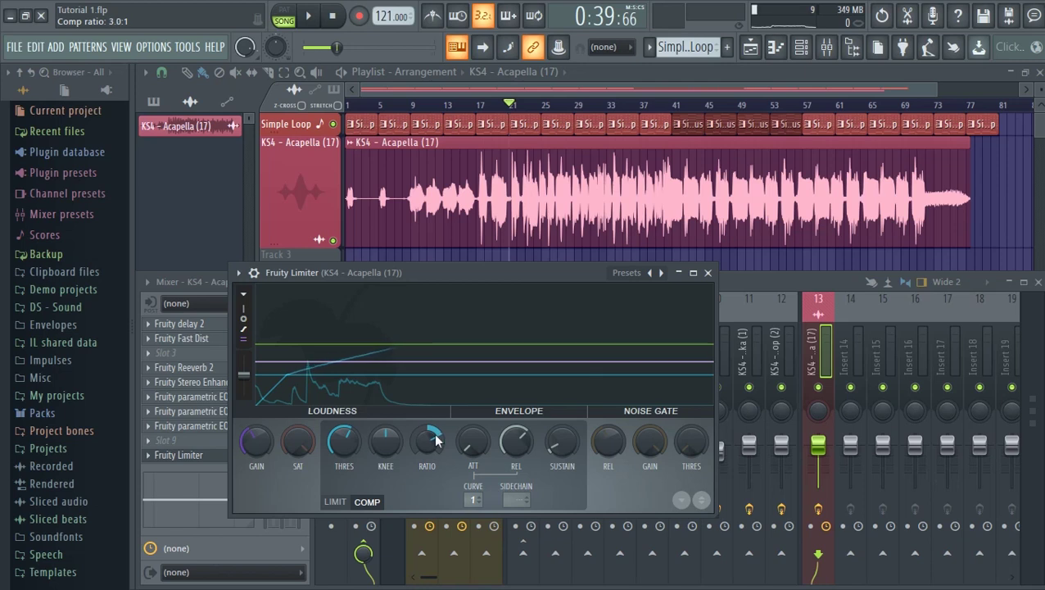
pyautogui.click(308, 16)
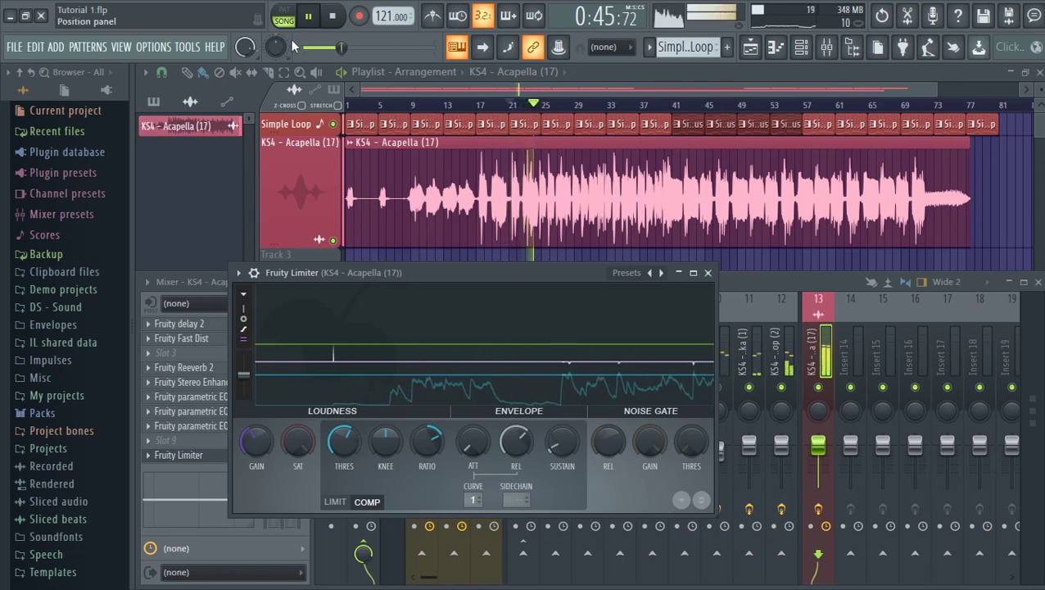
pyautogui.click(707, 272)
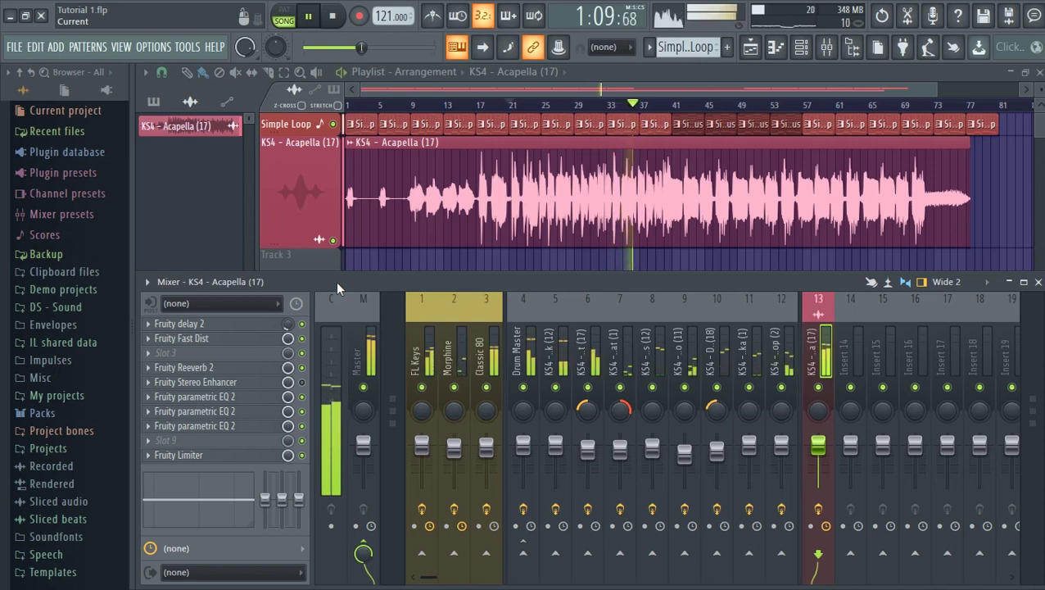
pyautogui.press('space')
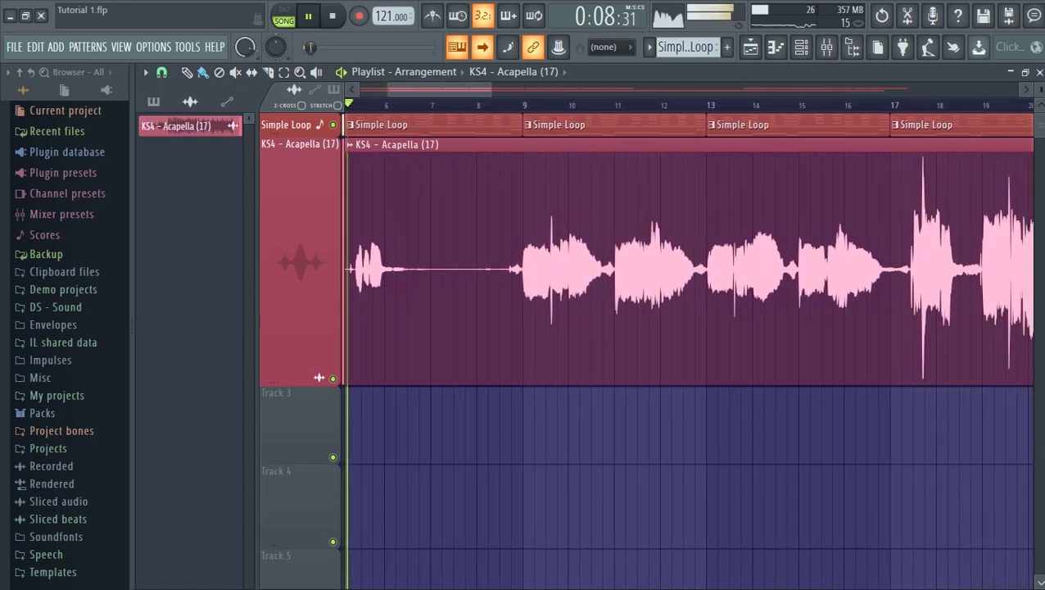
pyautogui.press('XF86AudioLowerVolume')
pyautogui.press('XF86AudioRaiseVolume')
pyautogui.press('XF86AudioRaiseVolume')
pyautogui.press('XF86AudioRaiseVolume')
pyautogui.press('XF86AudioRaiseVolume')
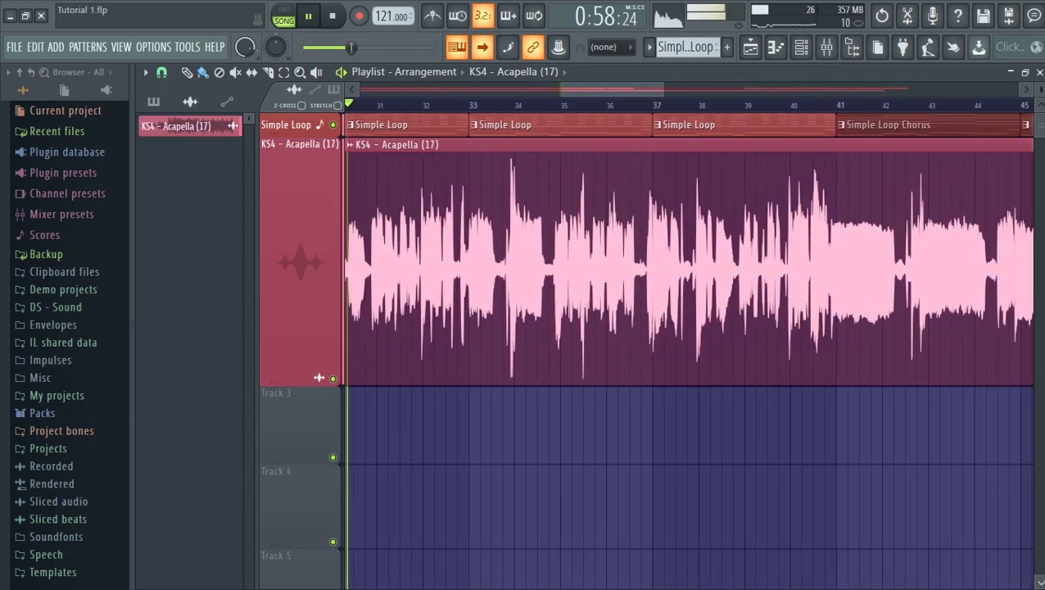
# Show the mixer with the vocal track selected, toggle its Stereo Enhancer during playback, and move the mixer clear of the vocal waveform
pyautogui.press('F9')
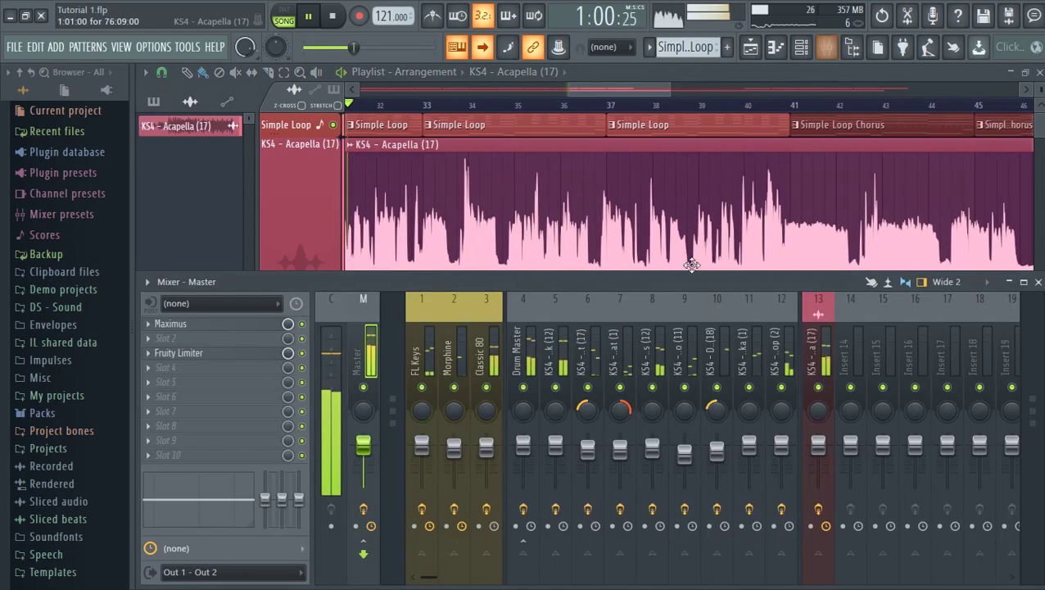
pyautogui.click(813, 348)
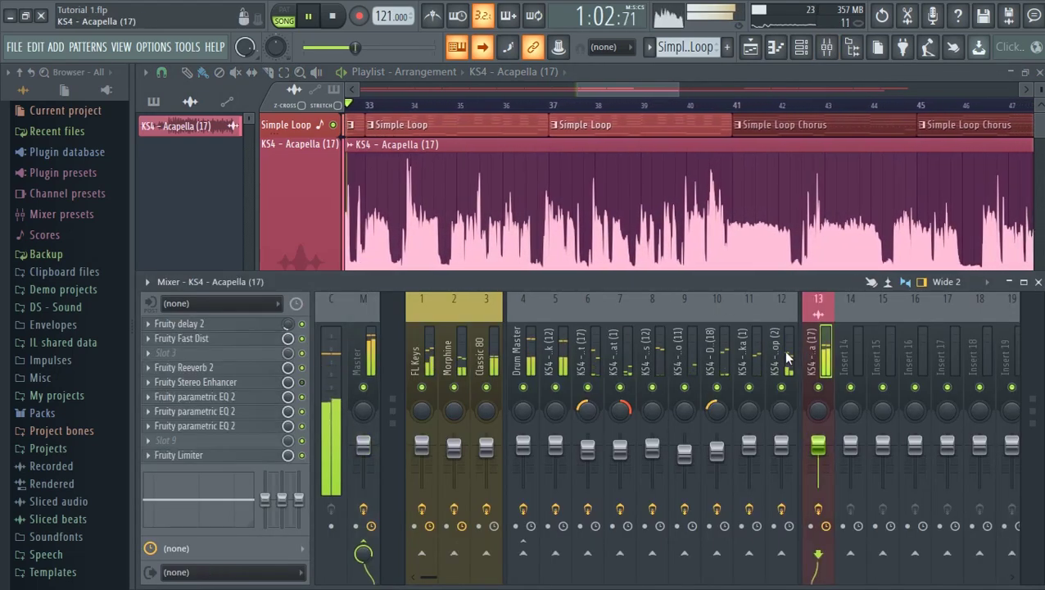
pyautogui.click(302, 383)
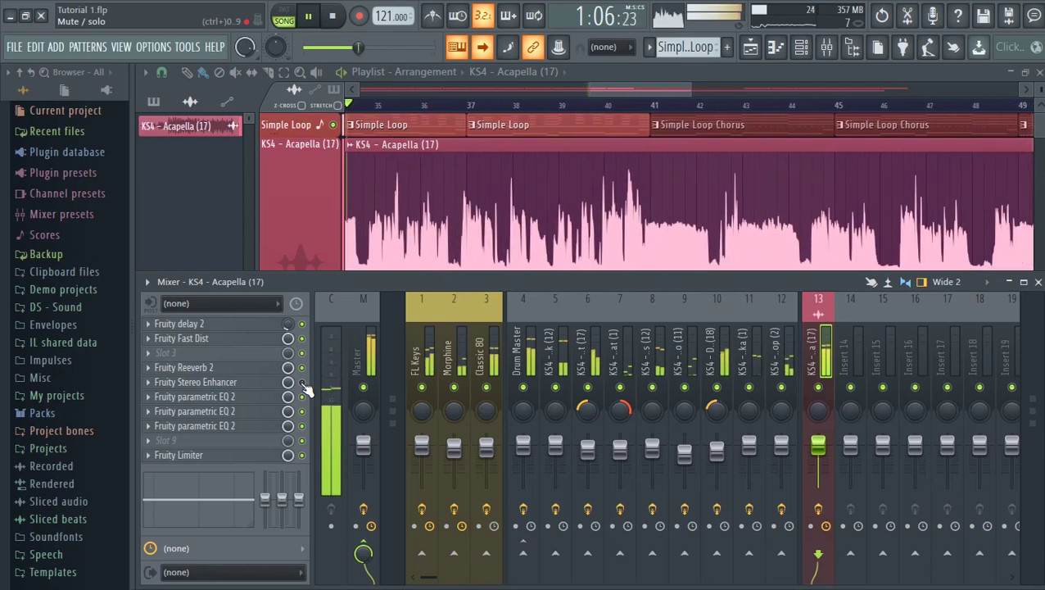
pyautogui.moveTo(346, 280); pyautogui.dragTo(338, 396)
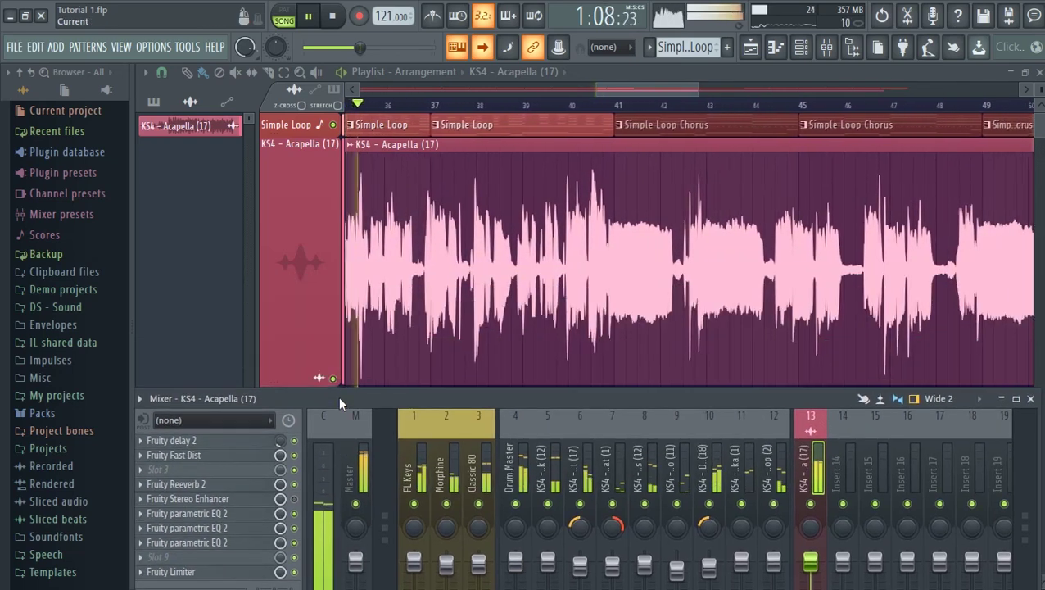